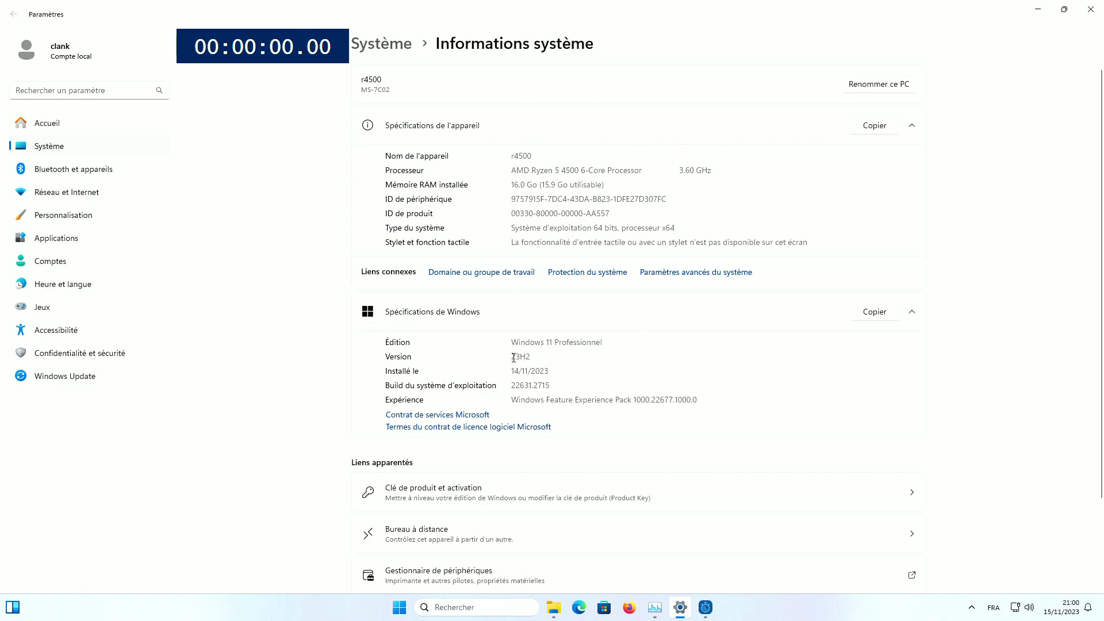
Examine the Windows version and device name in the system information, and close the settings window
left_click_drag(513, 357, 531, 357)
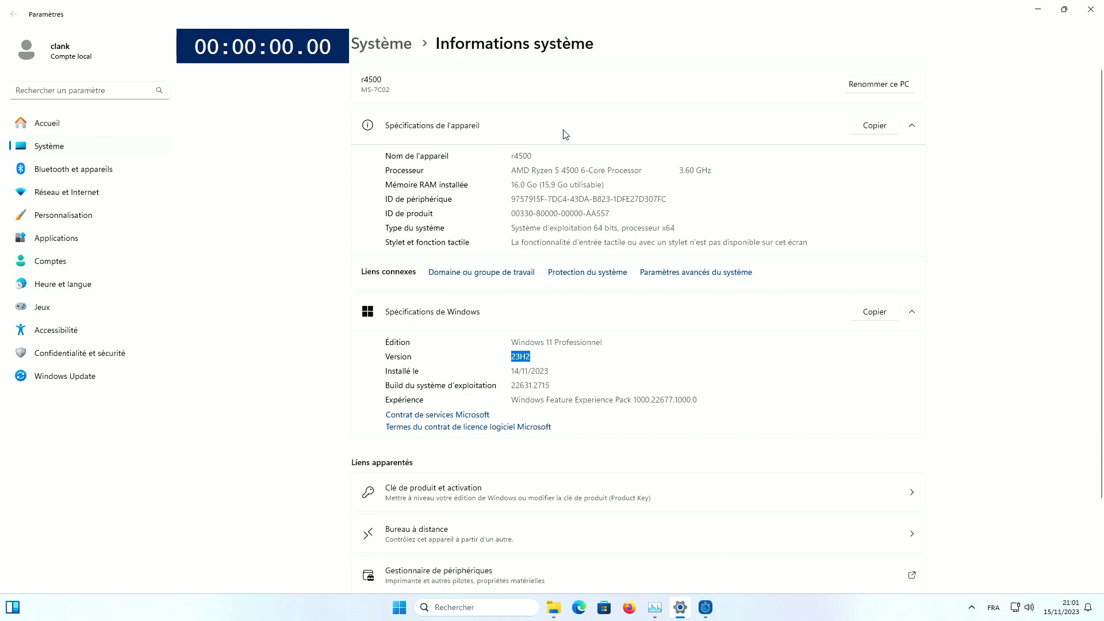
double_click(524, 156)
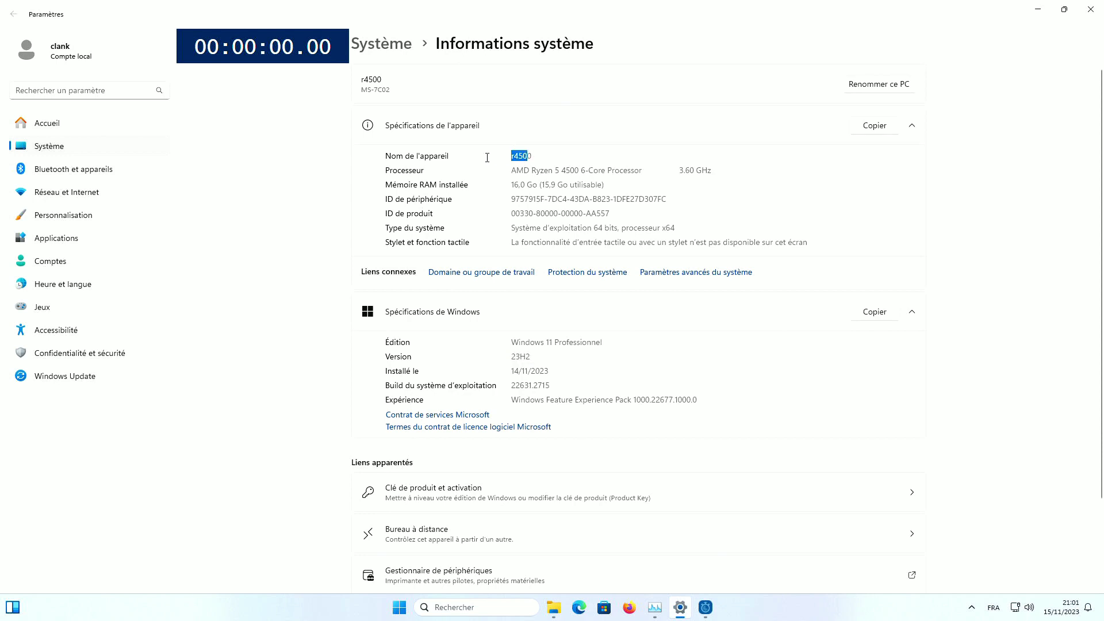
left_click(570, 171)
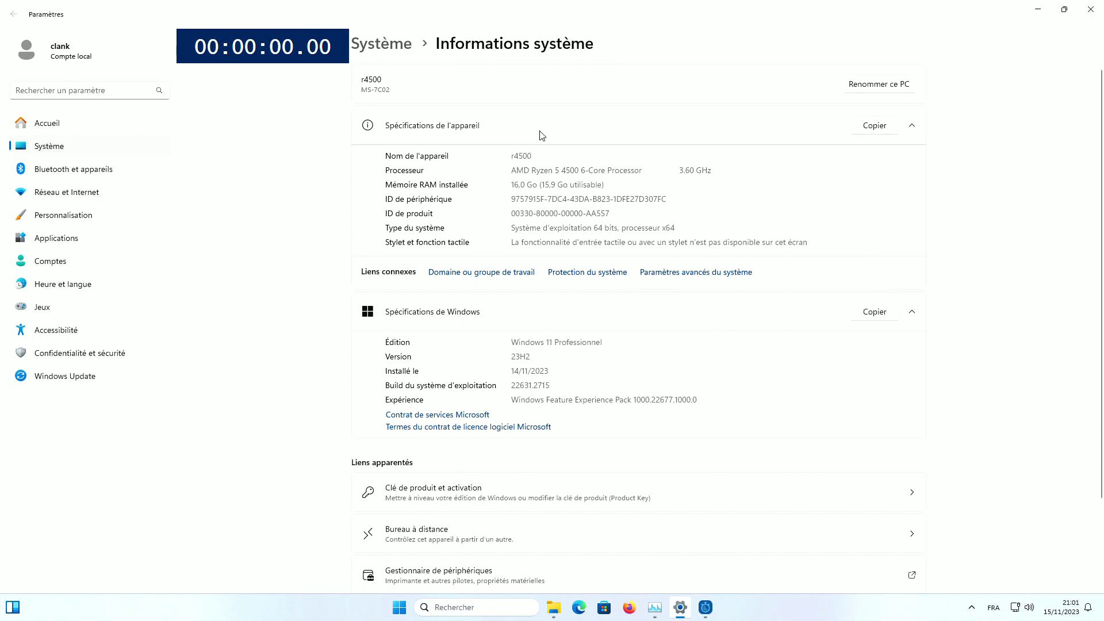
left_click(1091, 9)
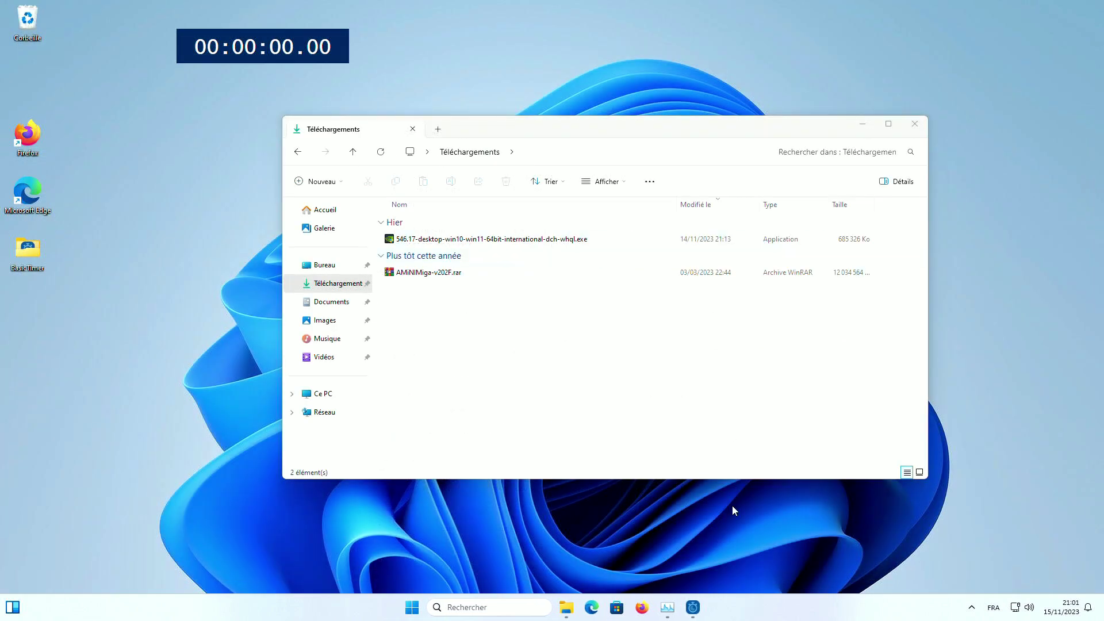
Show the Task Manager processor graphs behind the Téléchargements folder window, and move the folder and stopwatch windows aside
left_click(667, 607)
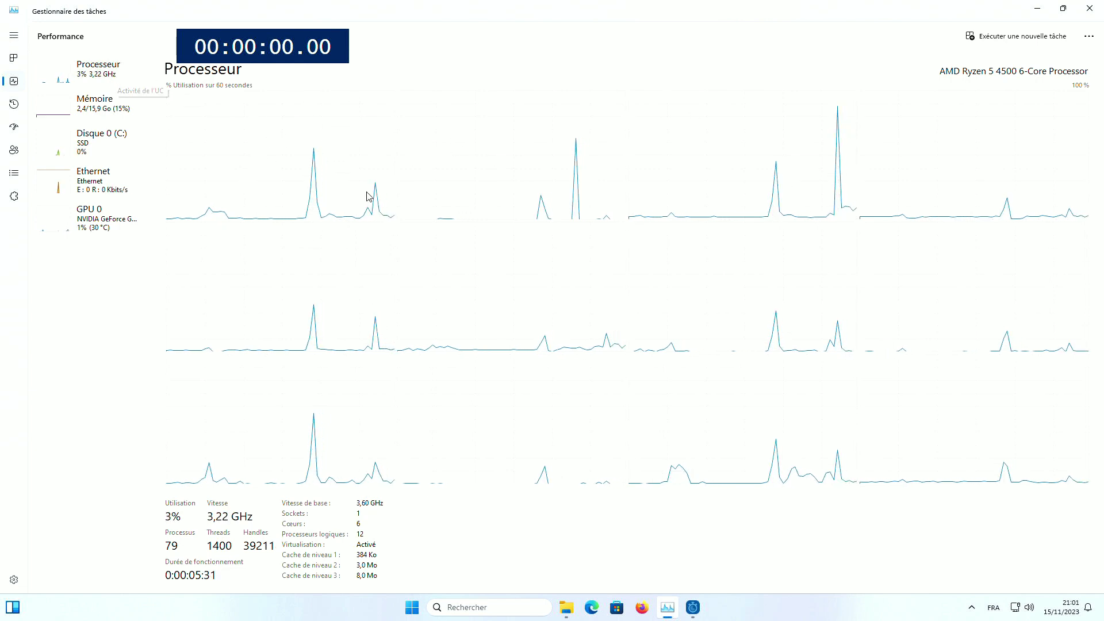
left_click(567, 607)
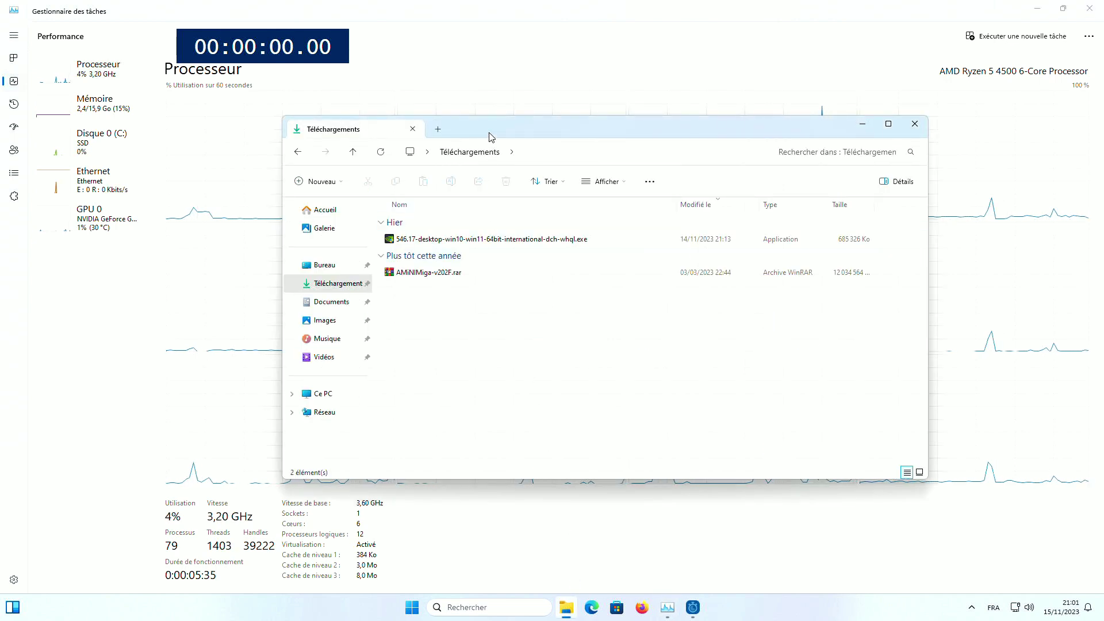
left_click_drag(490, 136, 465, 166)
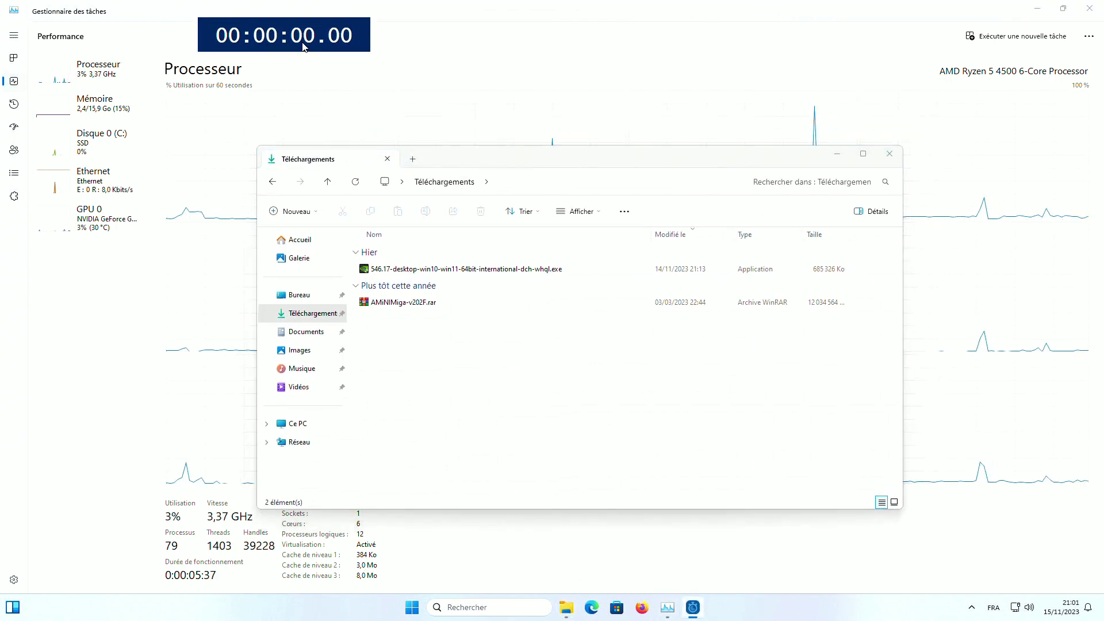
left_click(468, 393)
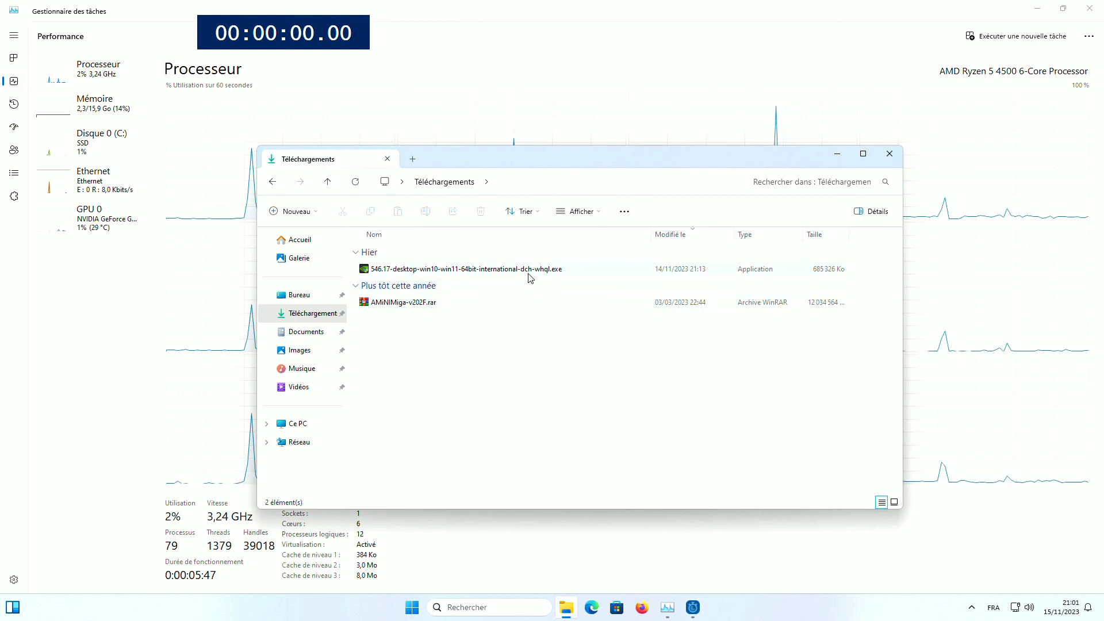
Examine the NVIDIA installer and the AMiNIMiga-v202F.rar archive in the Téléchargements folder
mouse_move(530, 278)
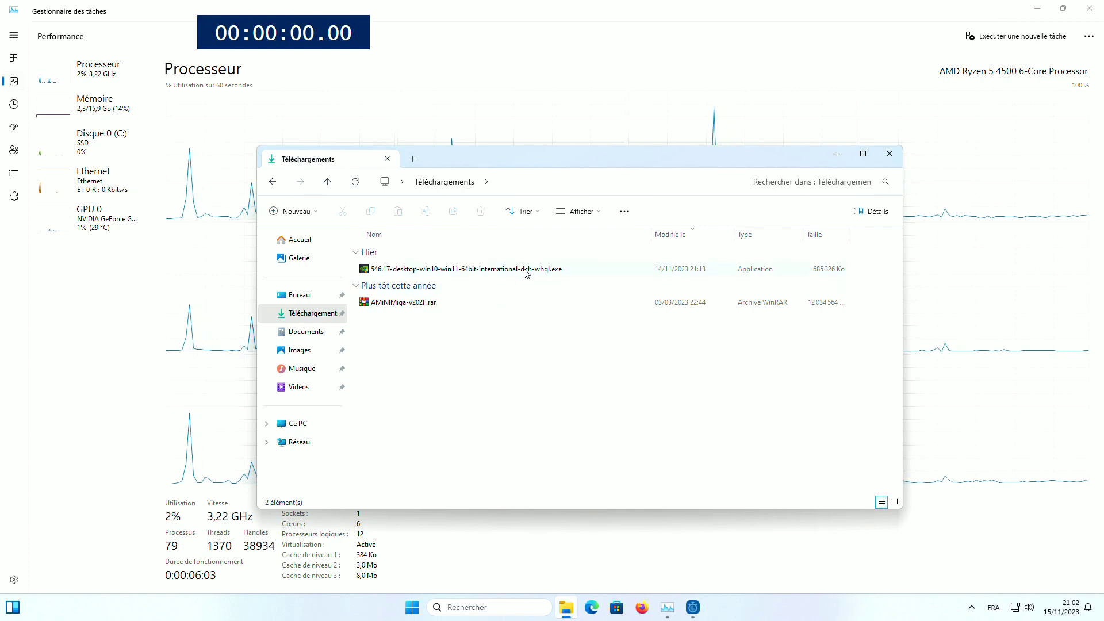
left_click(432, 304)
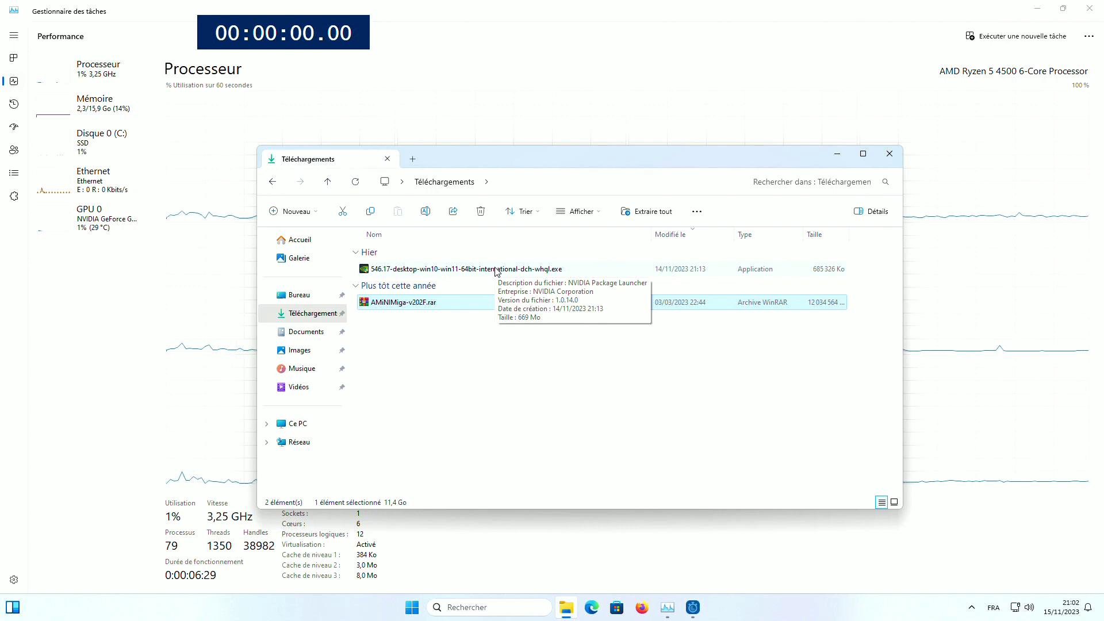
left_click(505, 355)
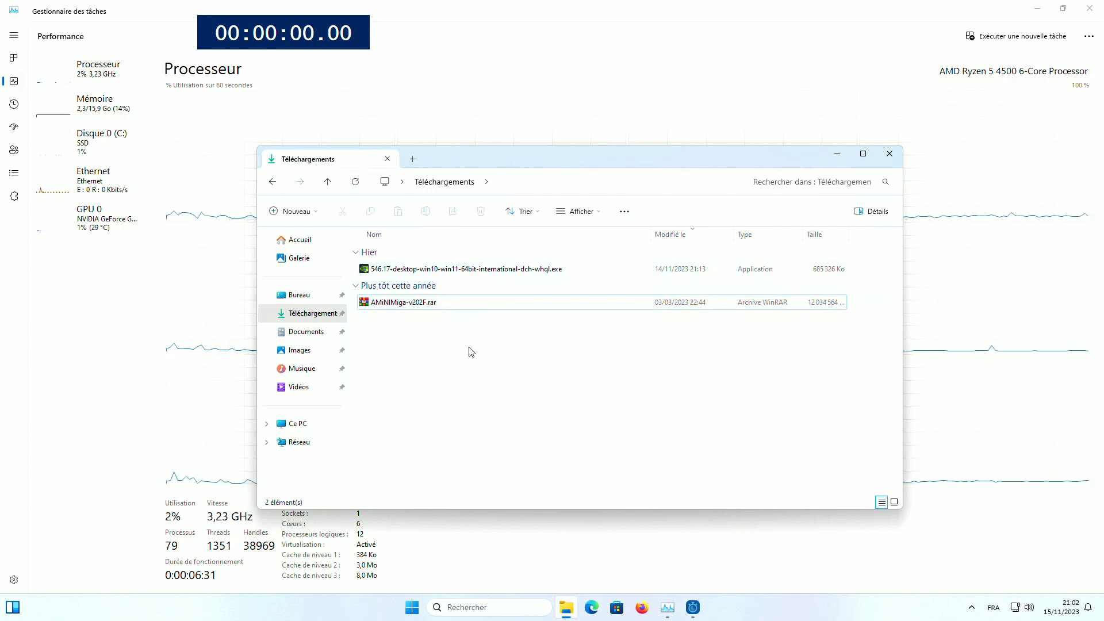
left_click(422, 304)
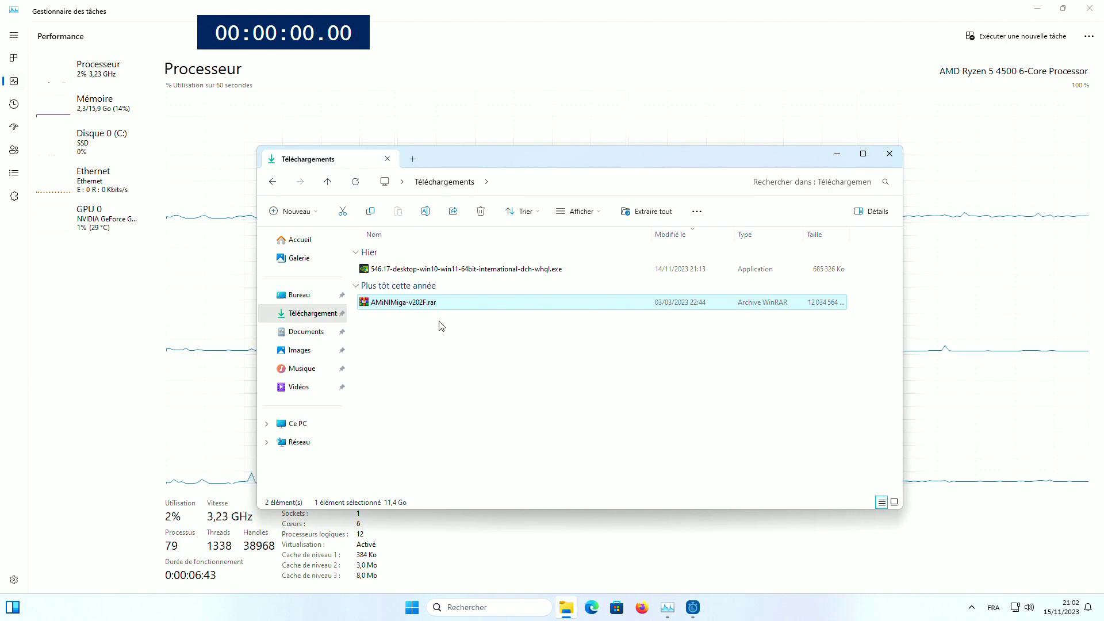
left_click(463, 361)
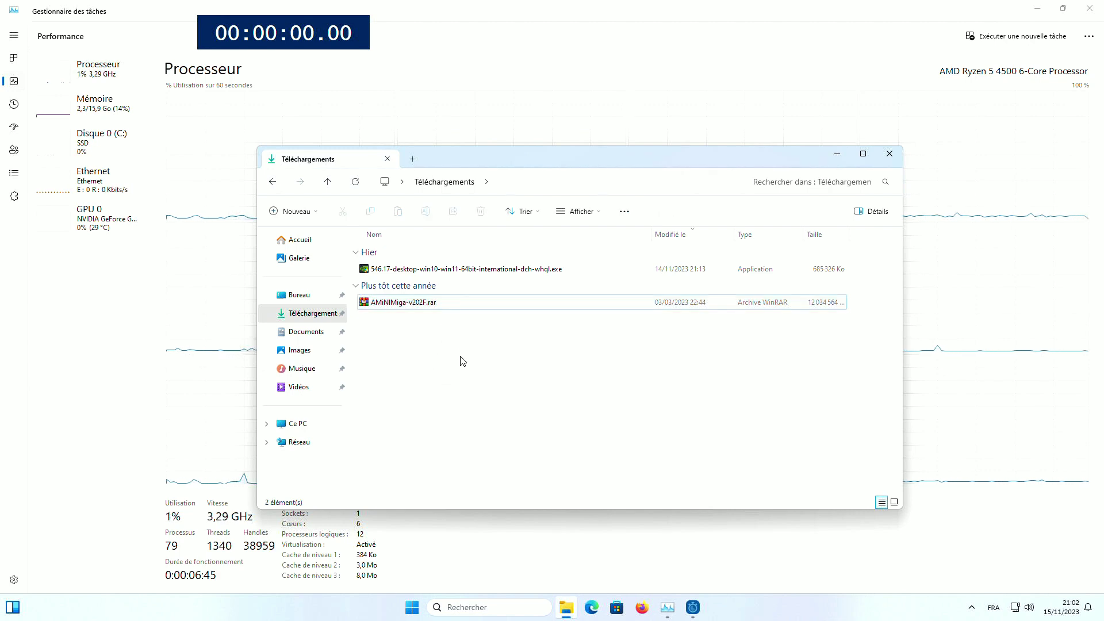
Review the WinRAR extraction commands for AMiNIMiga-v202F.rar, view the archive's contents in WinRAR and close it
left_click(434, 309)
right_click(434, 308)
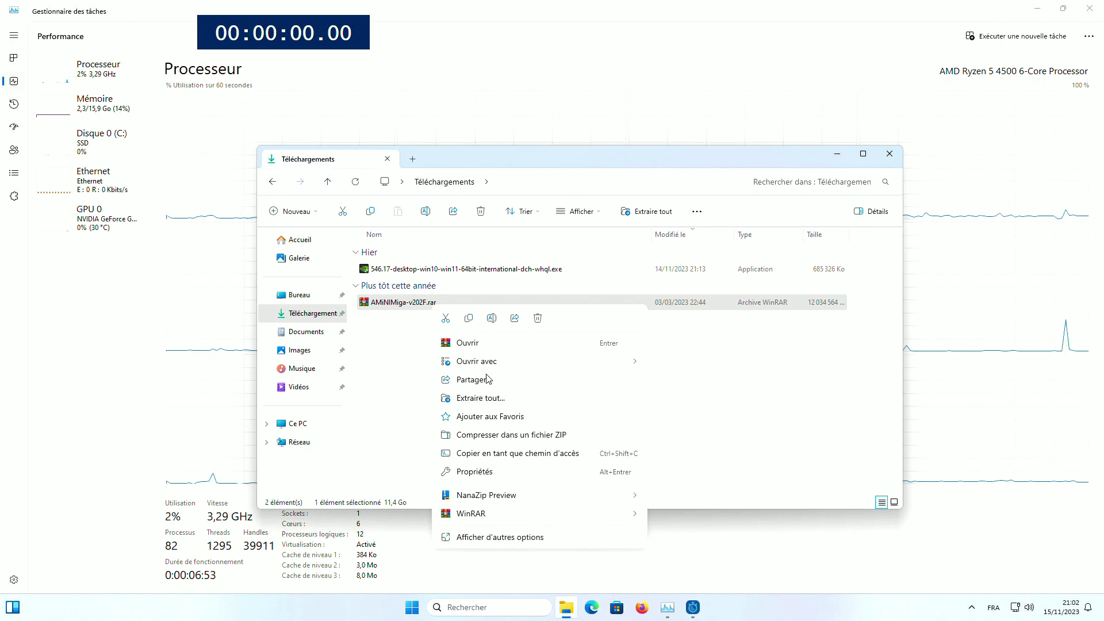
mouse_move(475, 519)
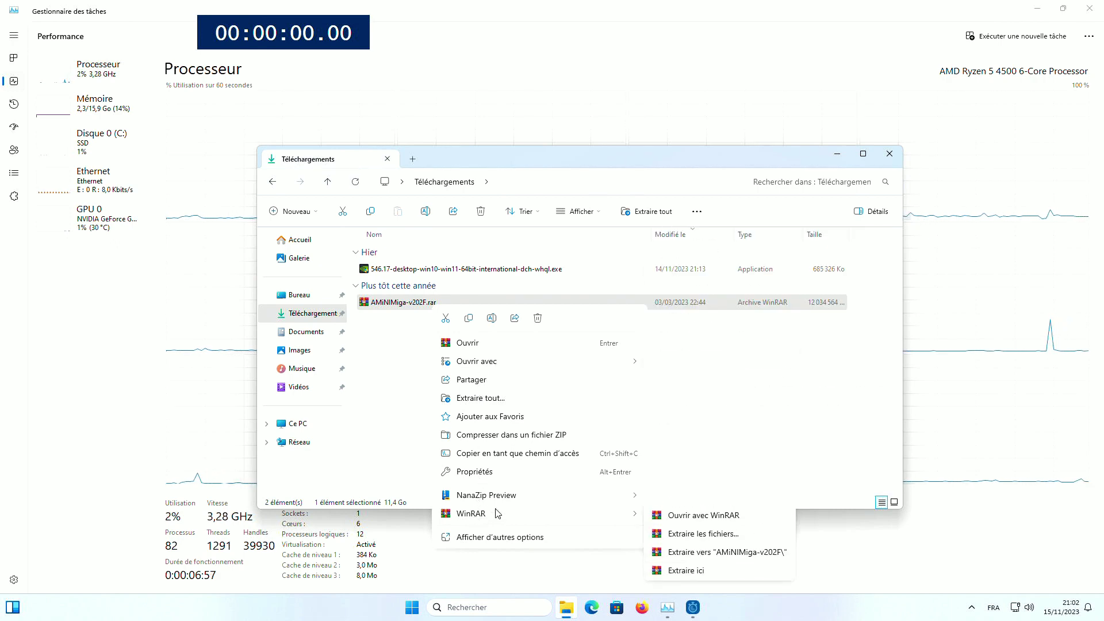
left_click(404, 304)
double_click(404, 305)
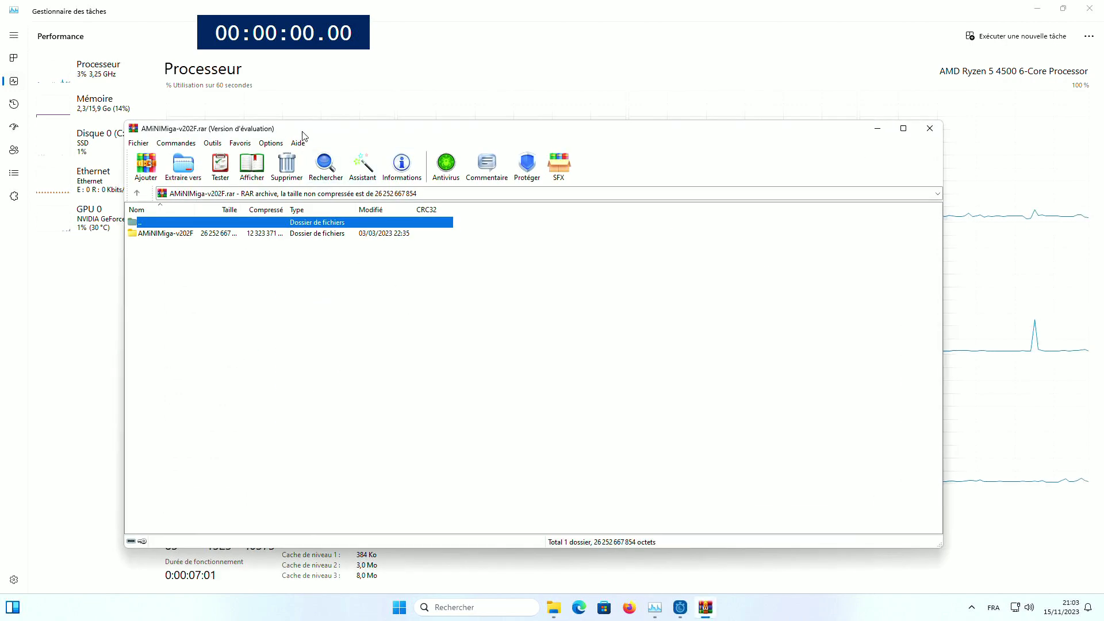
left_click_drag(293, 128, 324, 99)
left_click(959, 104)
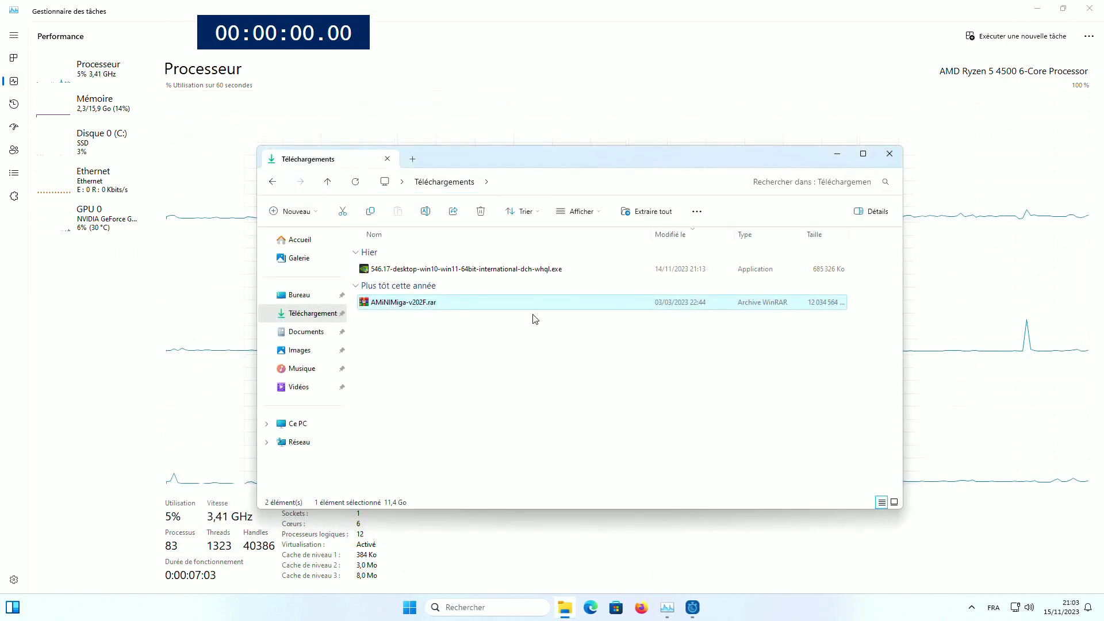
Compare the WinRAR and NanaZip Preview commands offered for AMiNIMiga-v202F.rar
right_click(410, 304)
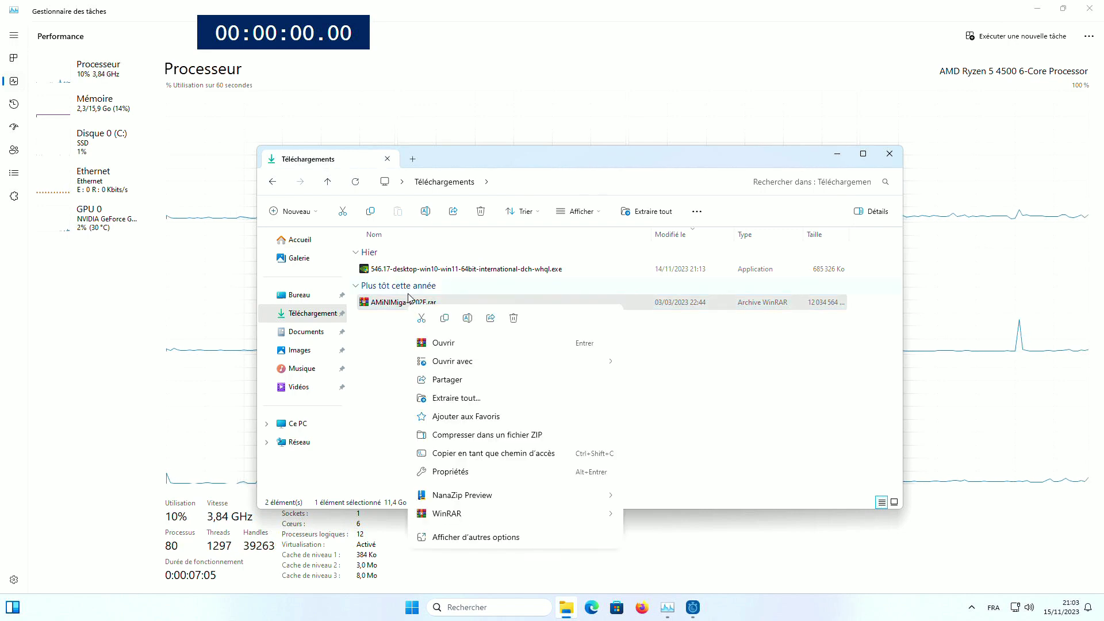
mouse_move(472, 500)
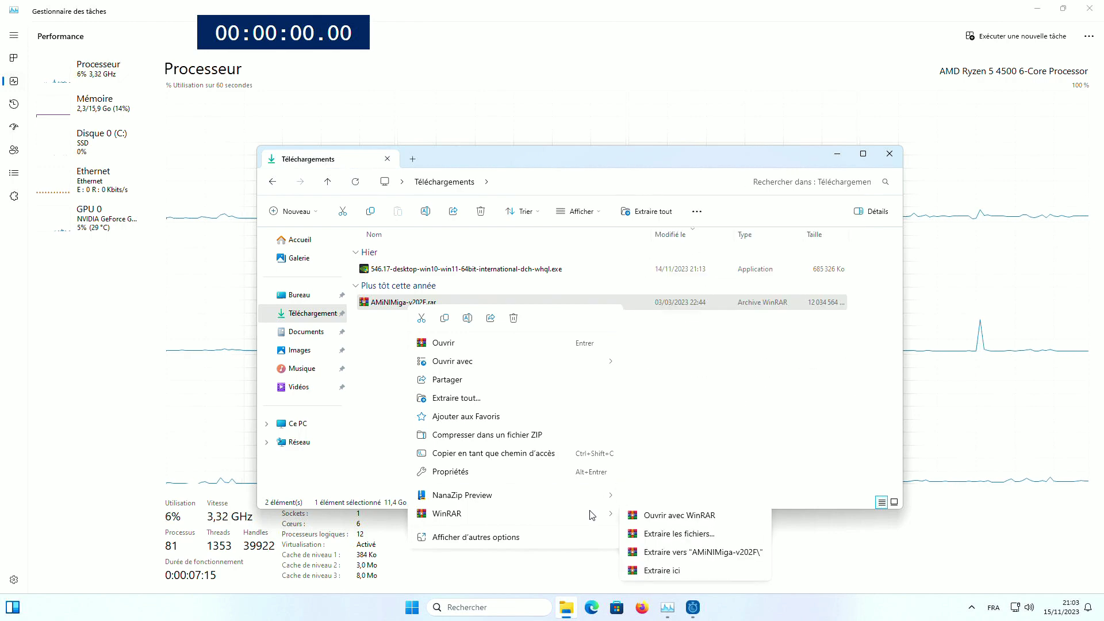
mouse_move(593, 504)
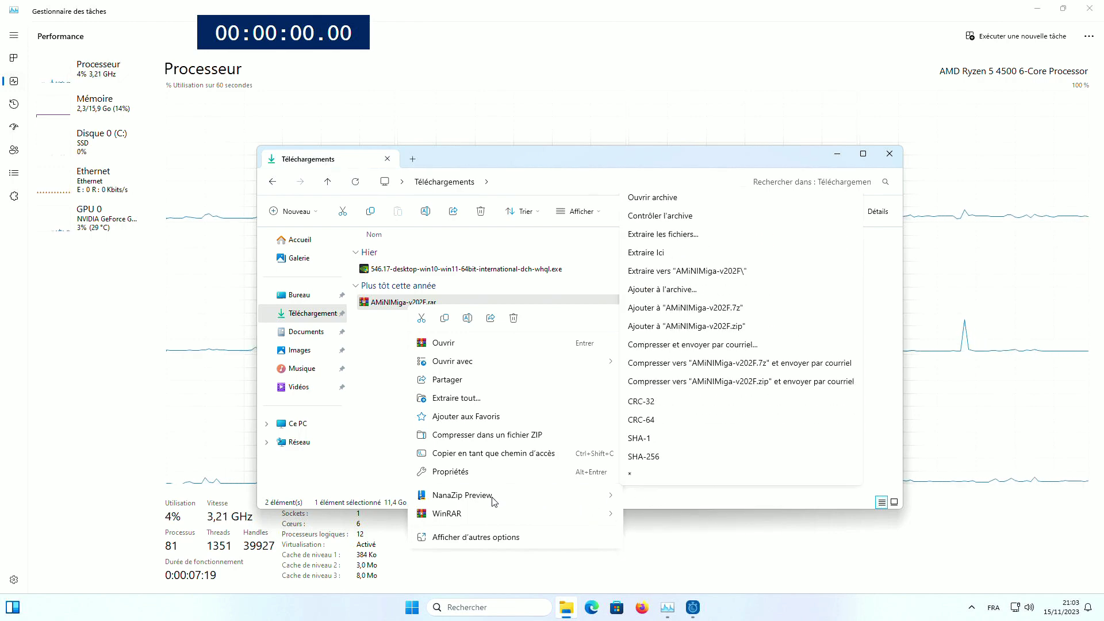
left_click(405, 469)
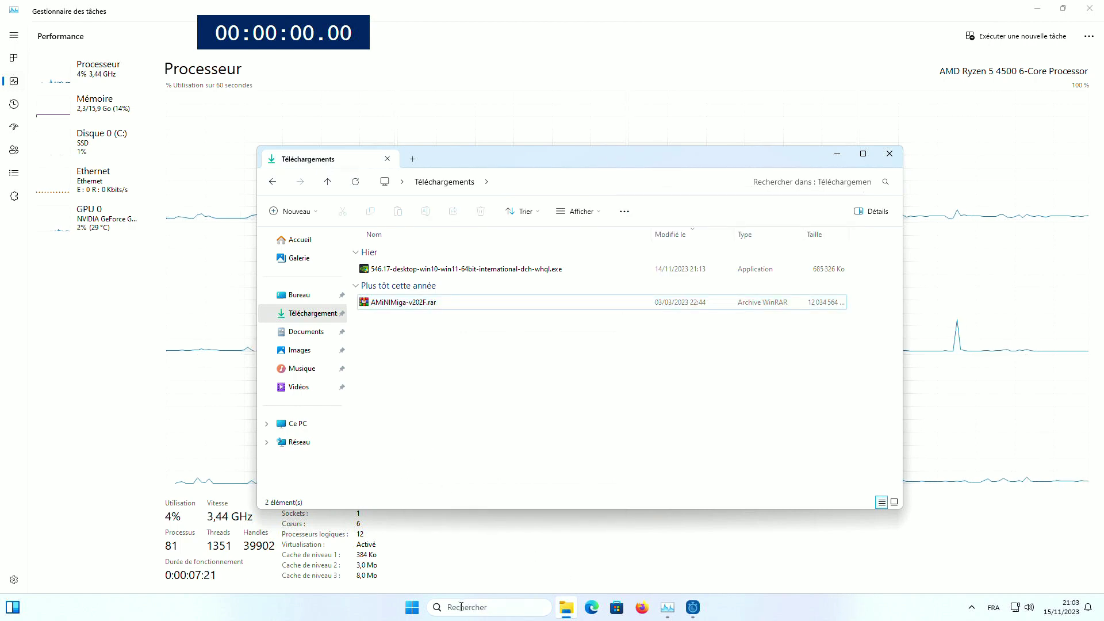
Launch NanaZip Preview and open its integration options, placing the dialog clear of the file list
left_click(413, 608)
type("nana")
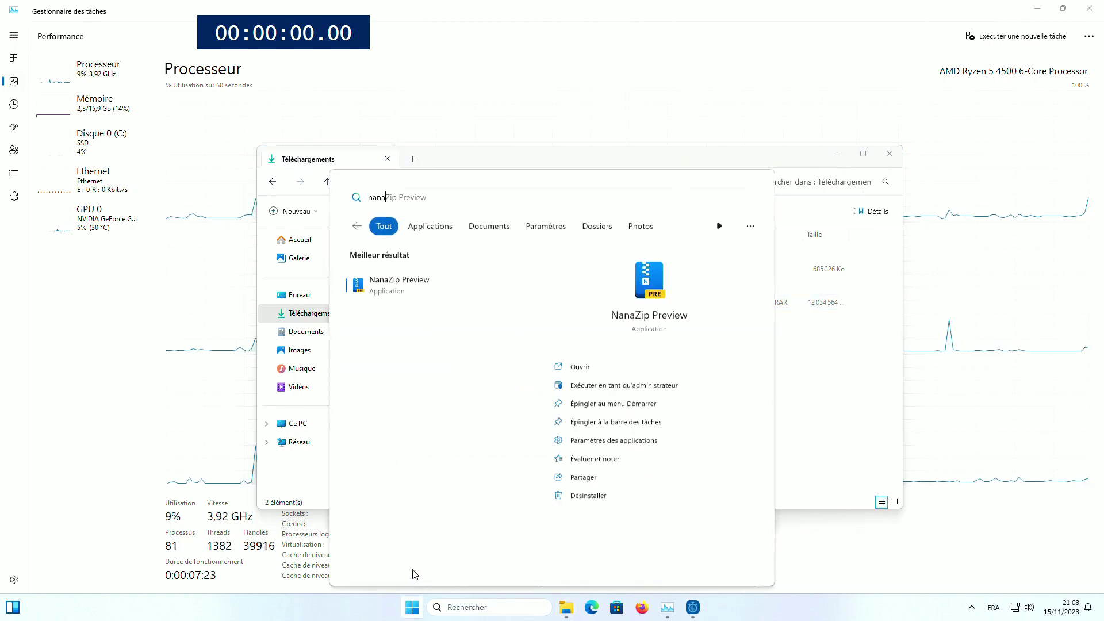
left_click(413, 295)
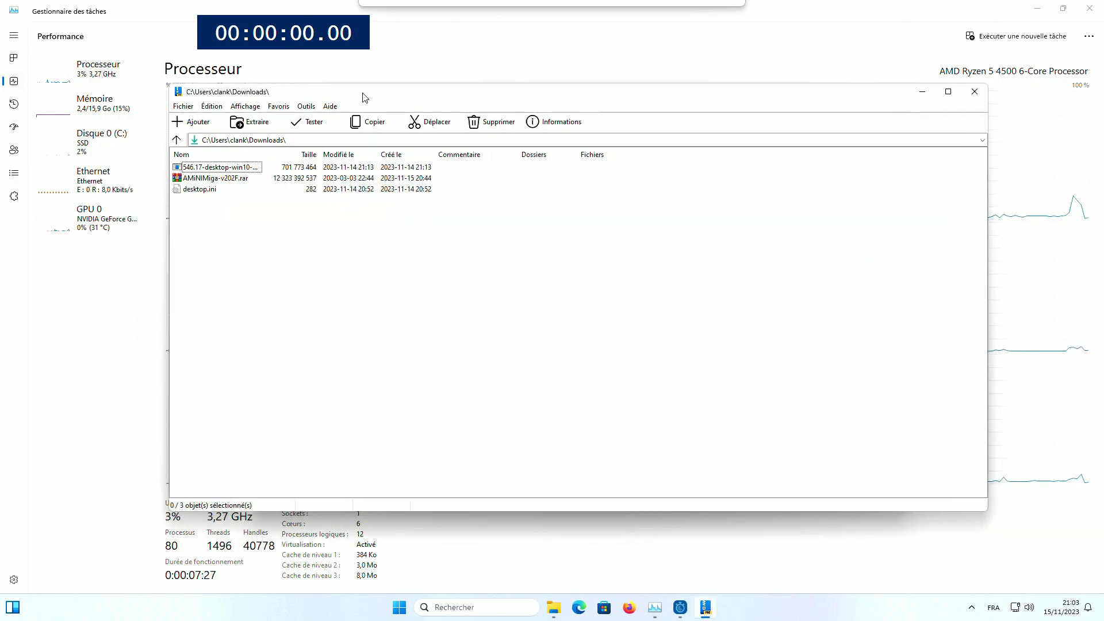
left_click(297, 99)
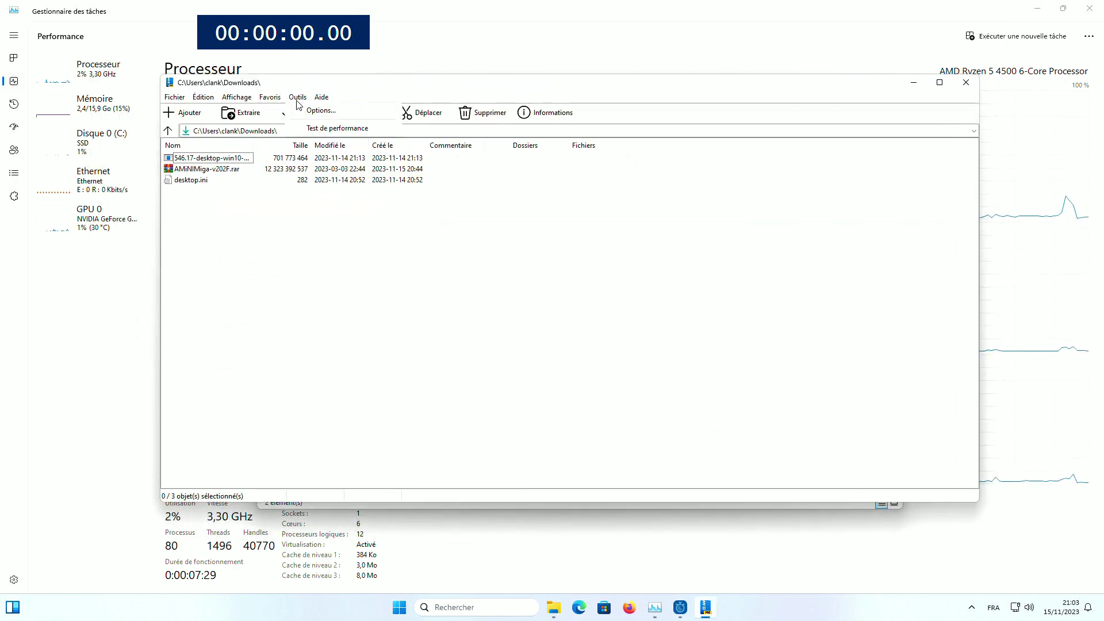
left_click(303, 112)
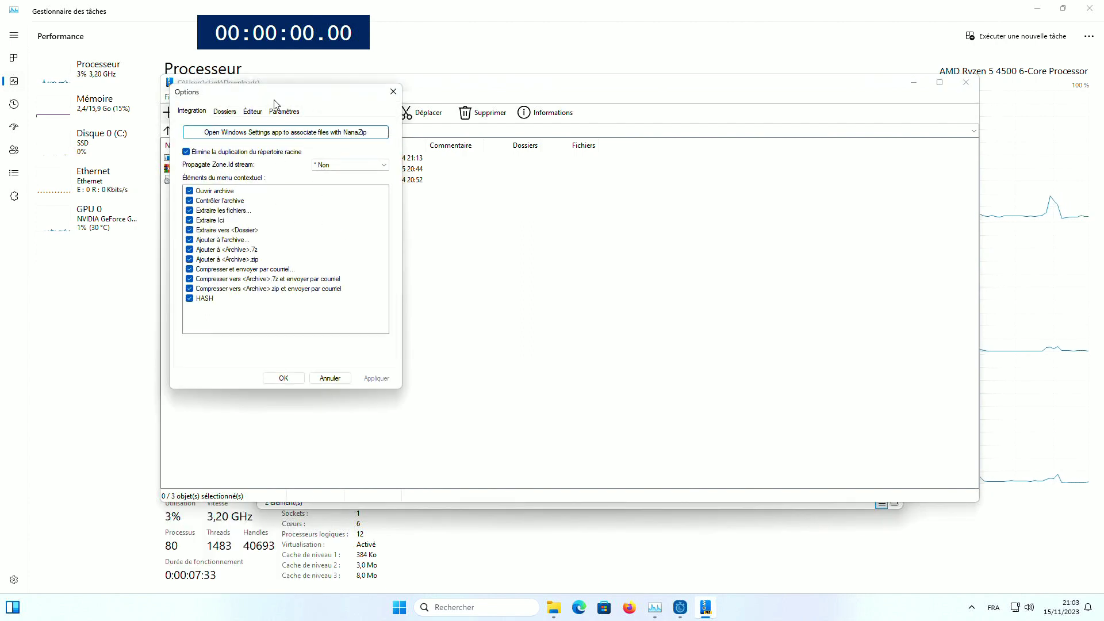
left_click_drag(274, 105, 639, 131)
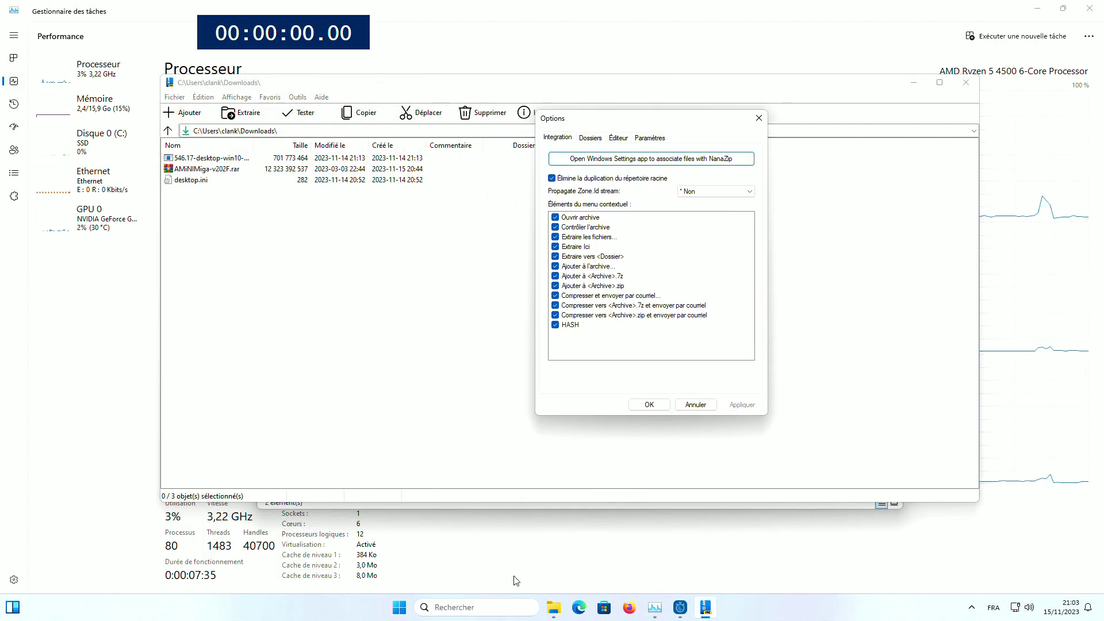
Check WinRAR's shell commands for AMiNIMiga-v202F.rar in the Téléchargements folder, and return to the NanaZip options
left_click(554, 608)
right_click(408, 314)
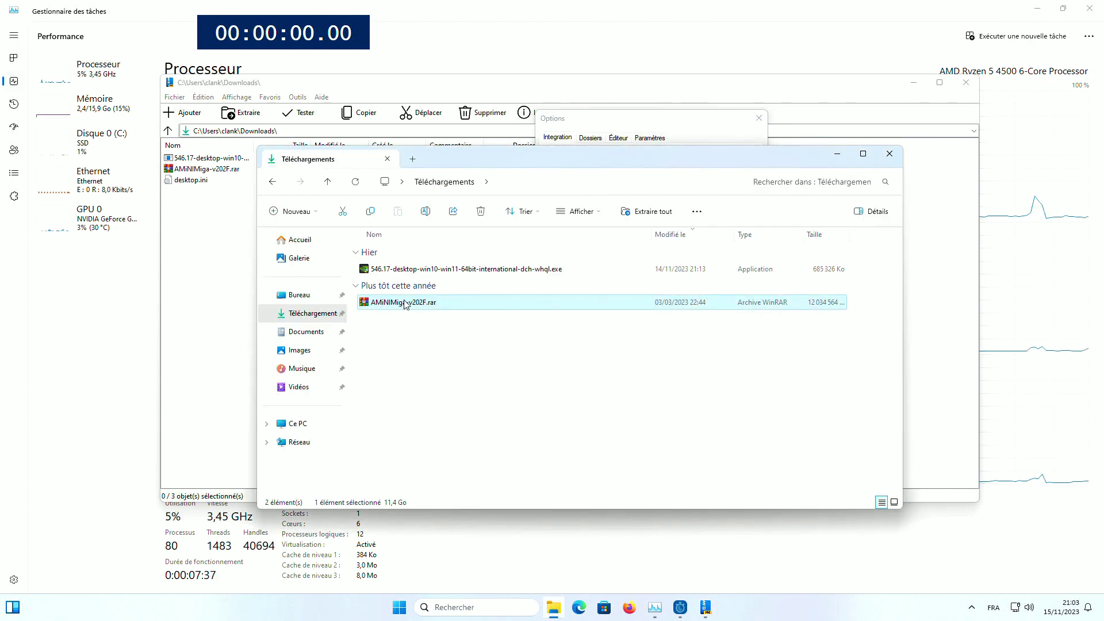
mouse_move(586, 511)
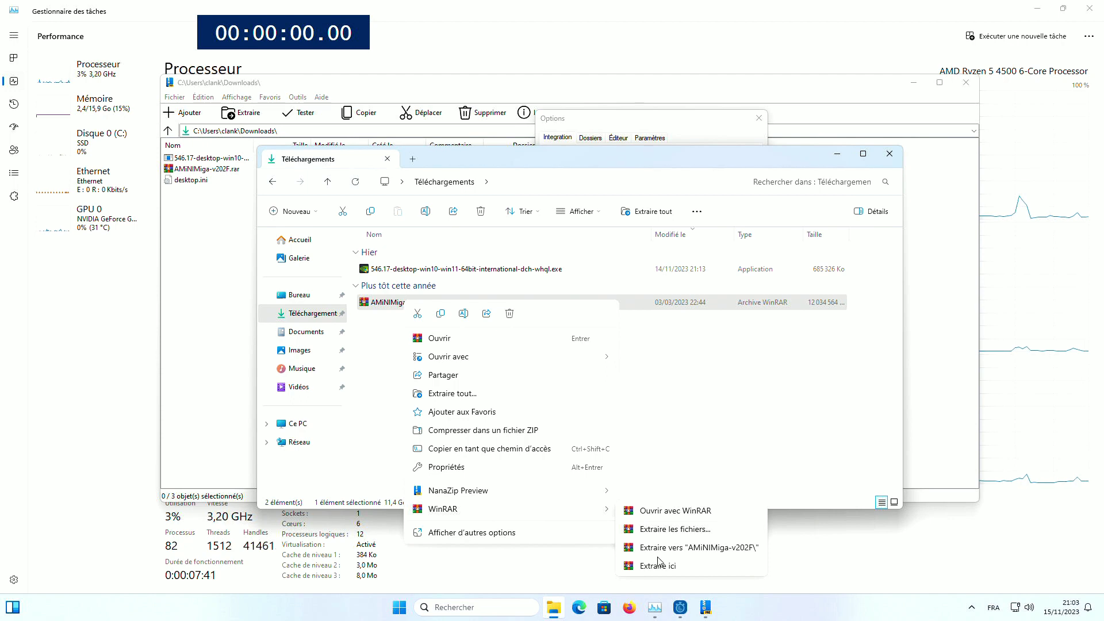
left_click(709, 453)
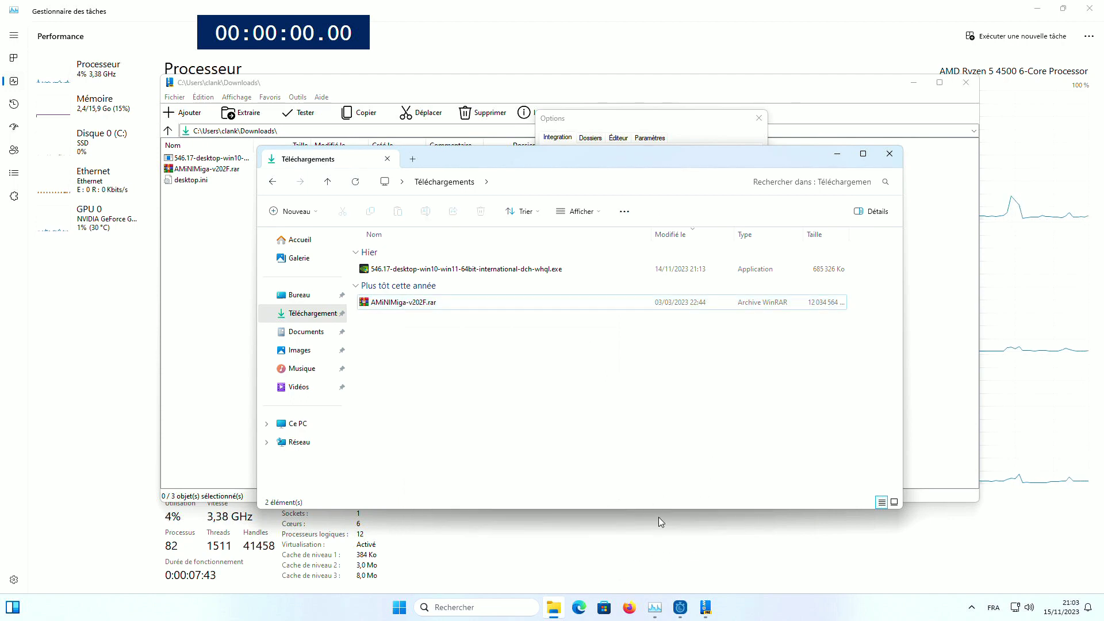
left_click(706, 607)
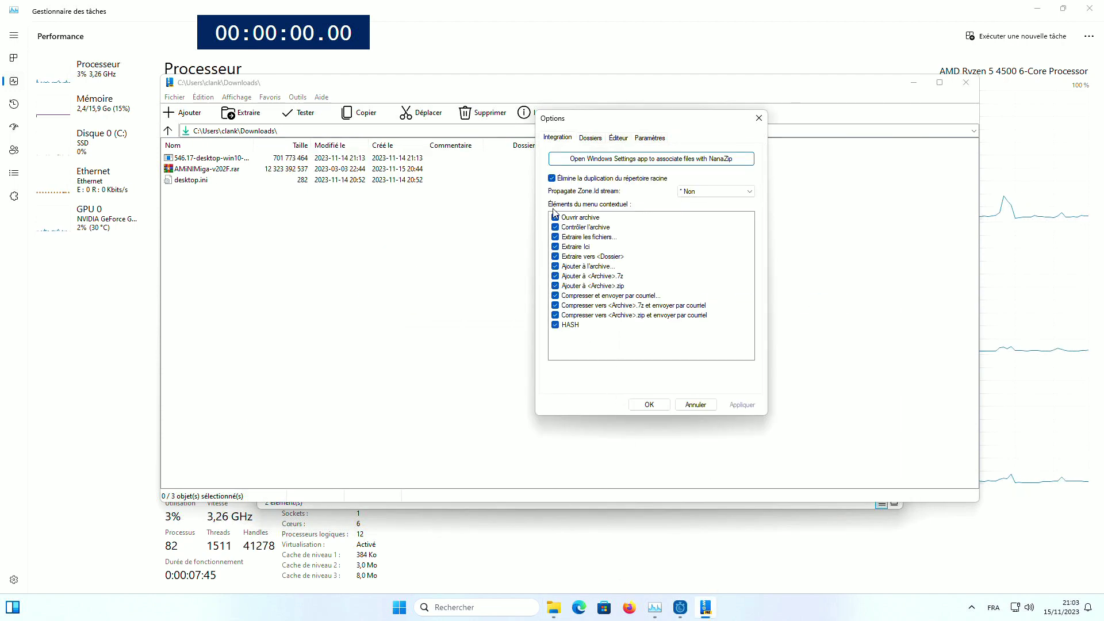
Disable the Contrôler l'archive, Ajouter à l'archive, Ajouter à <Archive>.7z and .zip, three e-mail compression and HASH entries of NanaZip's context menu
left_click(555, 228)
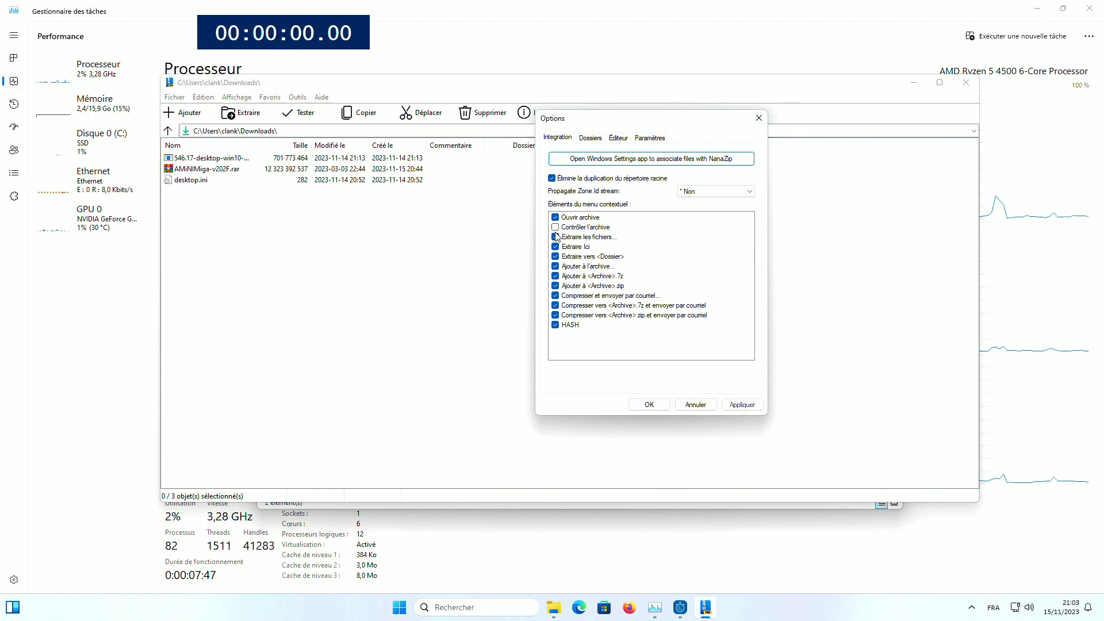
left_click(555, 266)
left_click(556, 276)
left_click(556, 286)
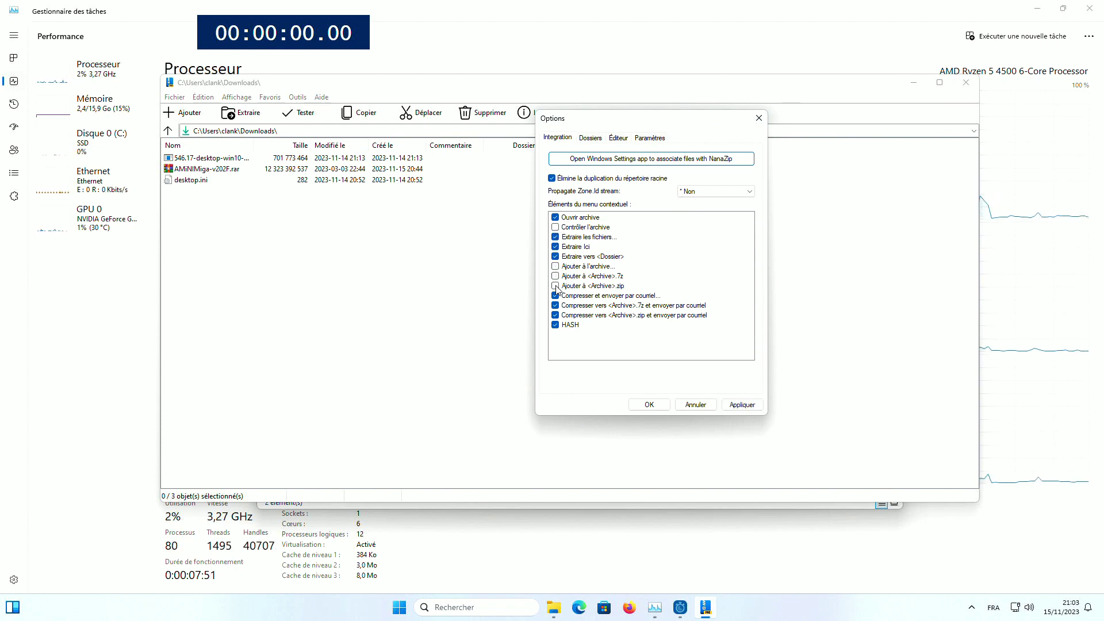
left_click(555, 295)
left_click(555, 305)
left_click(555, 315)
left_click(556, 325)
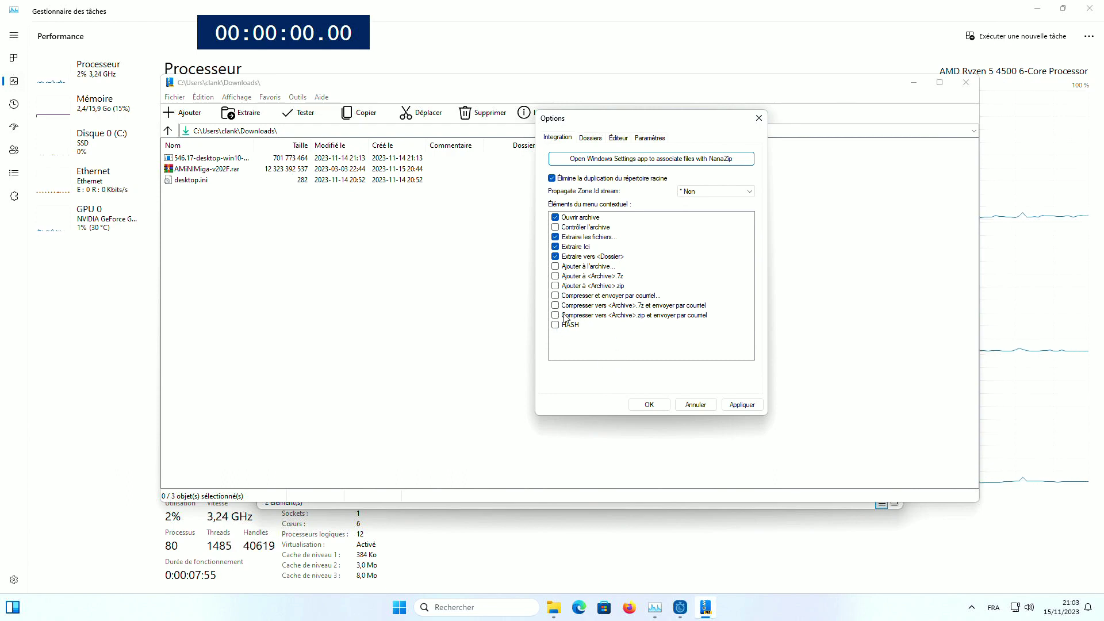
left_click(590, 316)
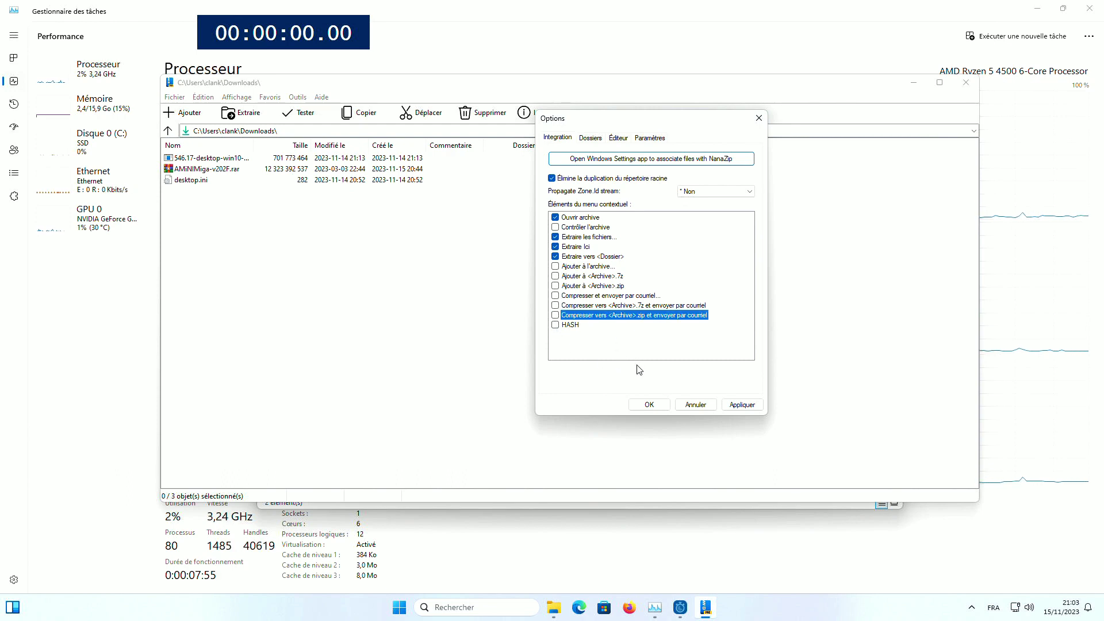
Re-enable the Ajouter à <Archive>.zip context-menu entry, apply the integration options and close NanaZip
left_click(555, 285)
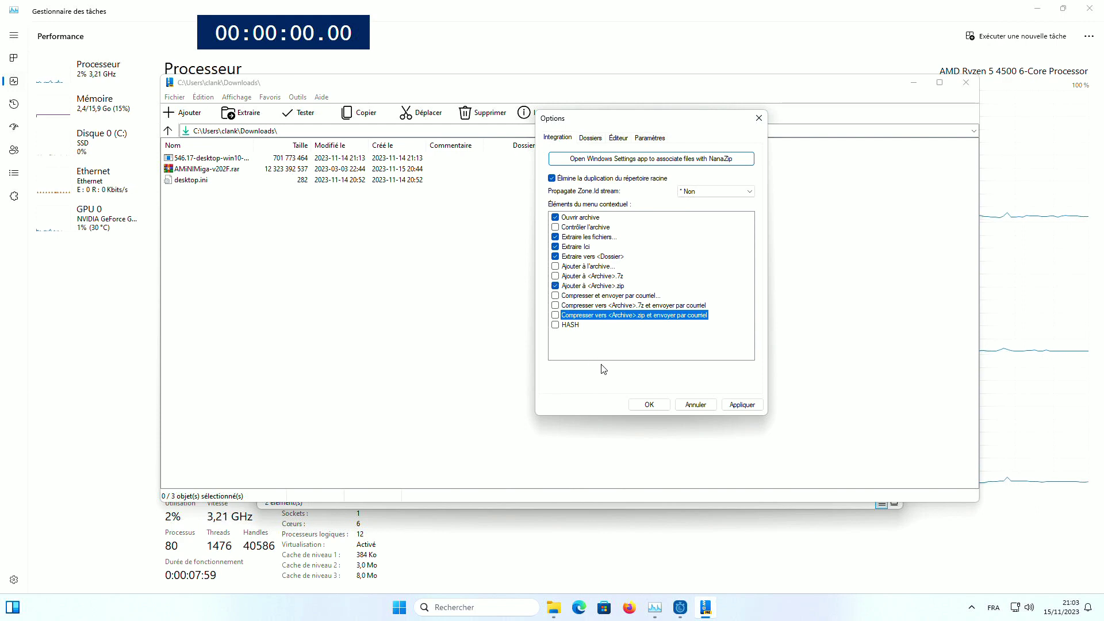
left_click(740, 407)
left_click(661, 405)
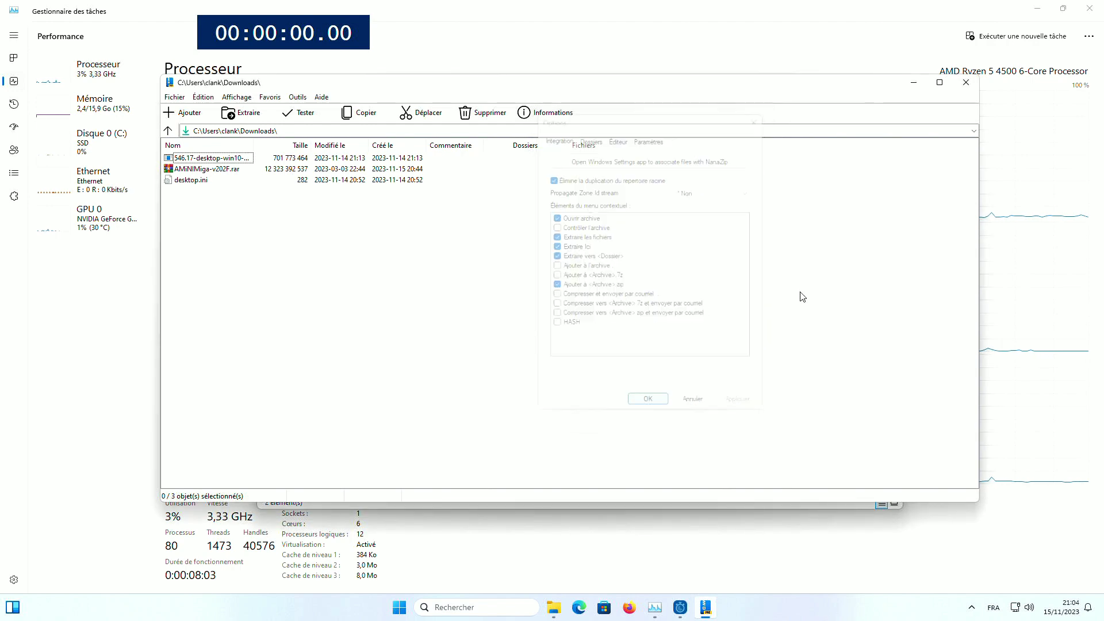
left_click(966, 82)
Check the NanaZip Preview commands offered for AMiNIMiga-v202F.rar and for the 546.17 driver installer in the Téléchargements folder
right_click(427, 302)
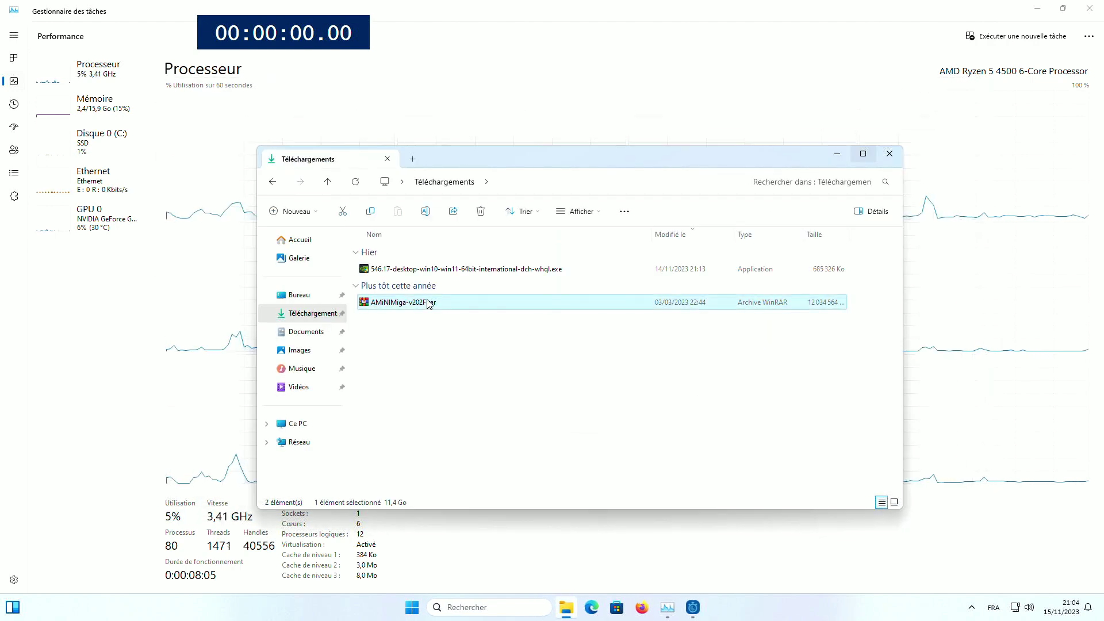
mouse_move(516, 503)
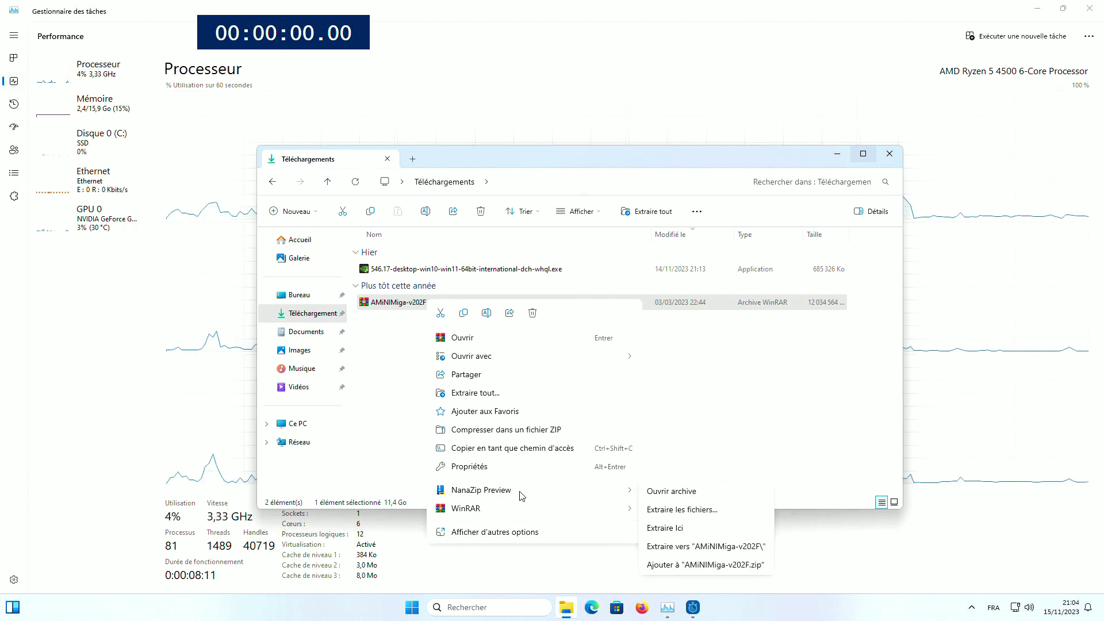
left_click(688, 452)
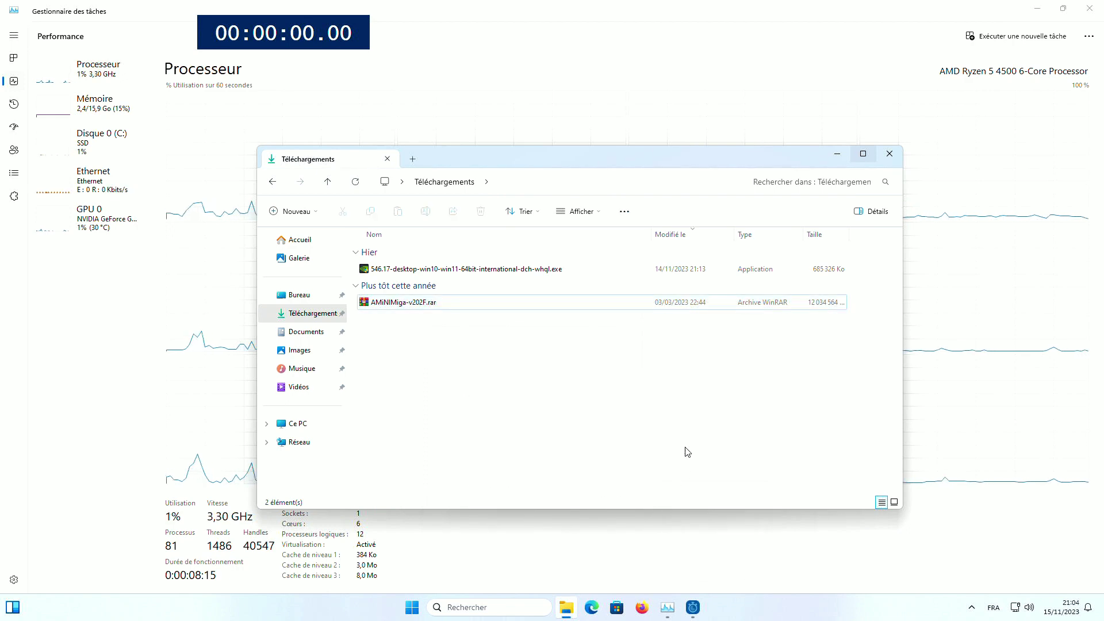
right_click(439, 269)
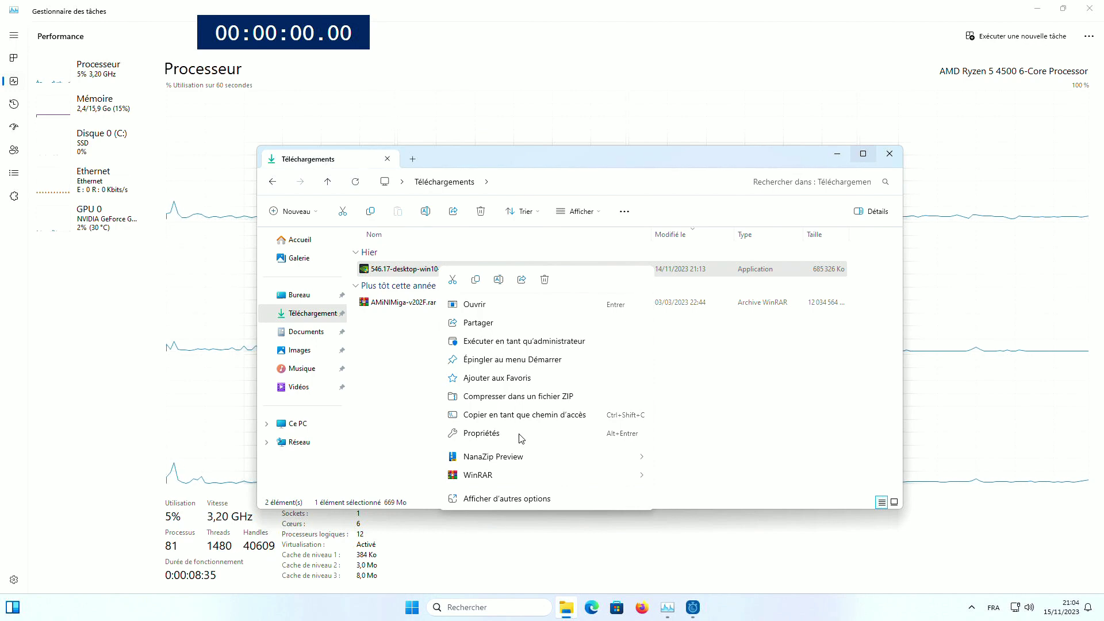
mouse_move(522, 457)
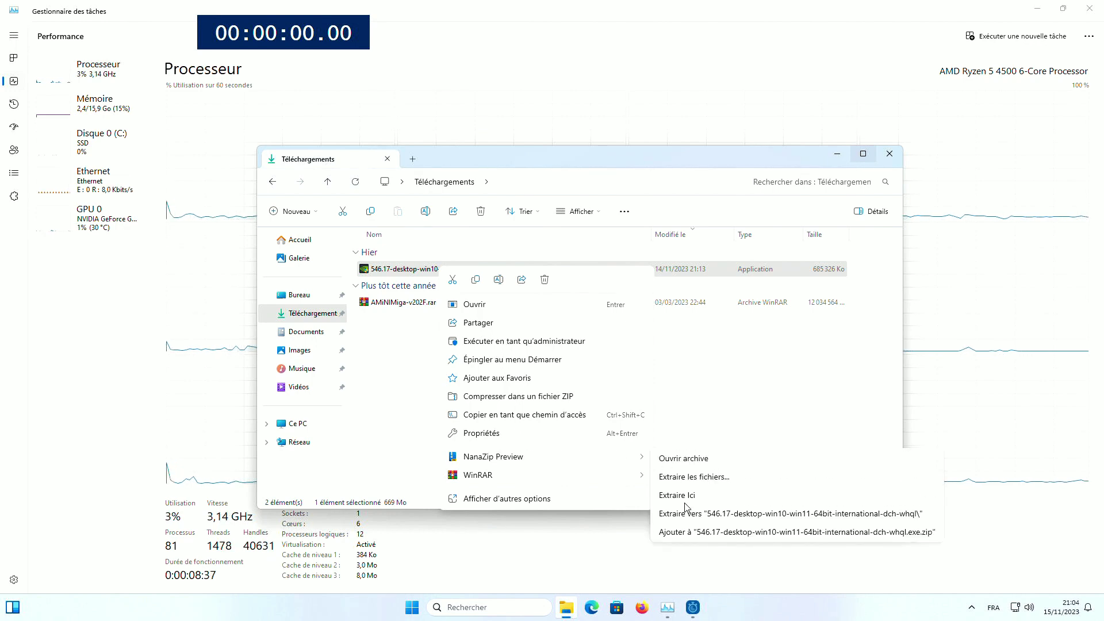
mouse_move(568, 482)
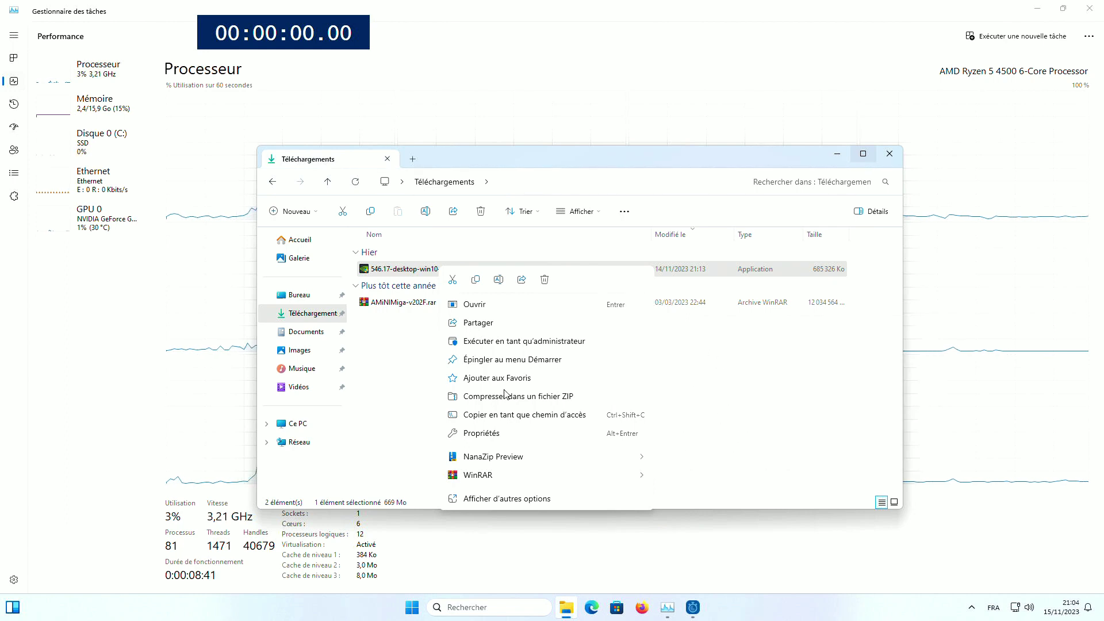
left_click(428, 398)
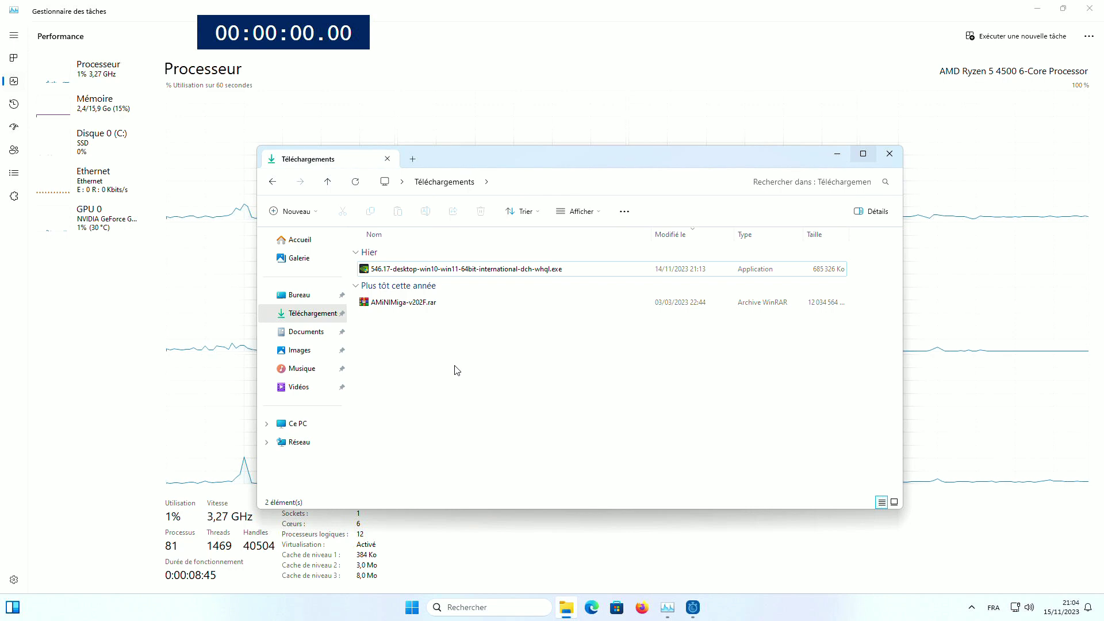
right_click(415, 306)
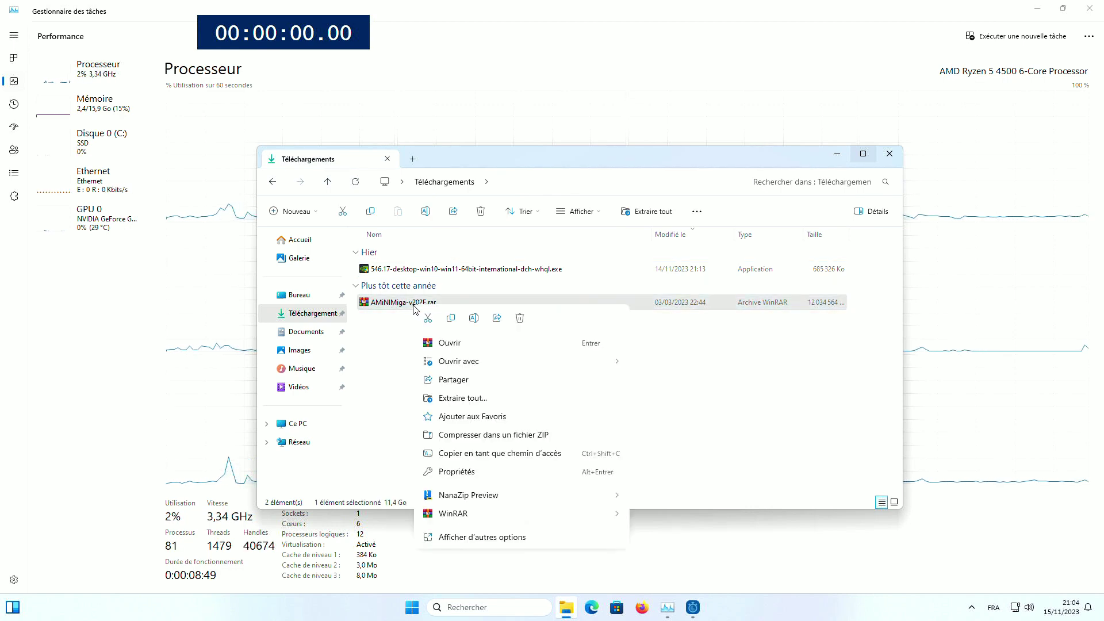
left_click(374, 262)
Move the timer beside the file list and run a timed Extraire tout of AMiNIMiga-v202F.rar into Downloads\AMiNIMiga-v202F
left_click_drag(294, 42, 163, 384)
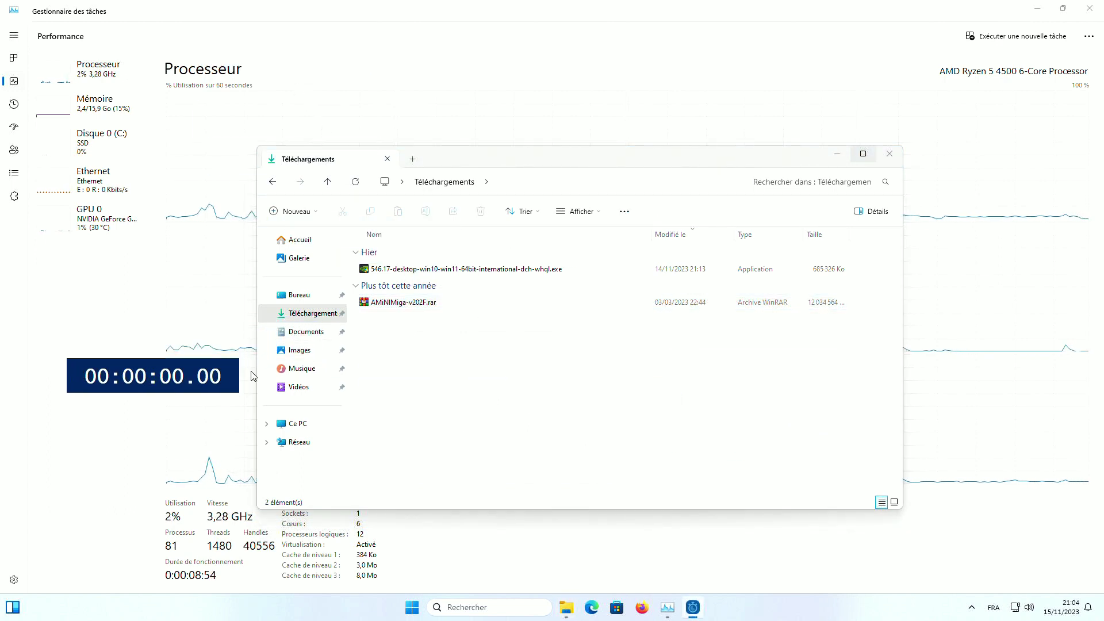
right_click(380, 311)
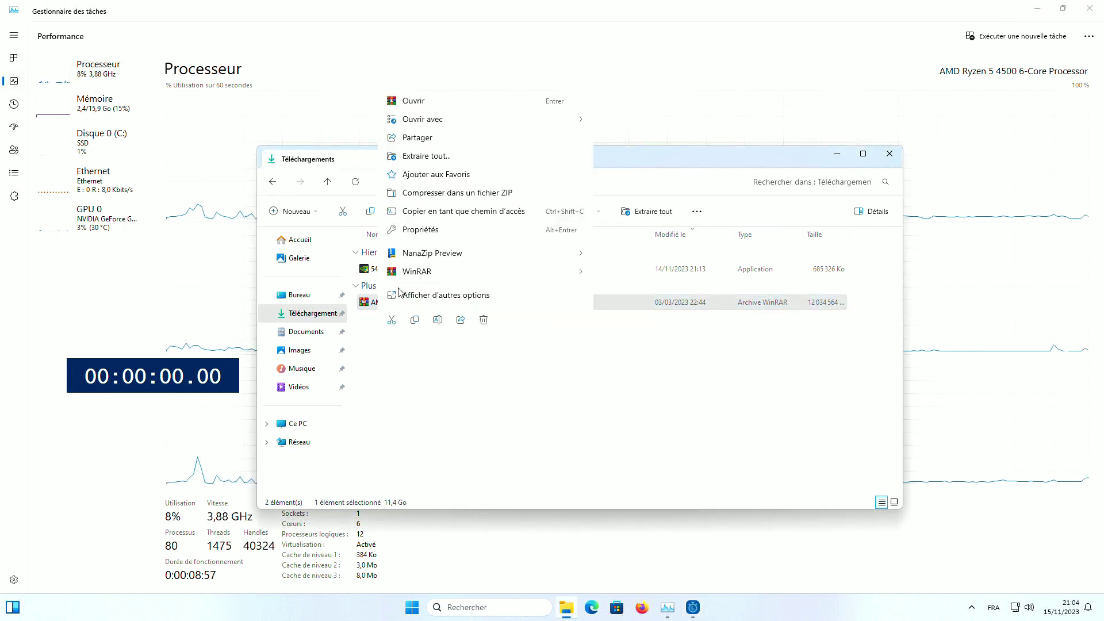
mouse_move(408, 281)
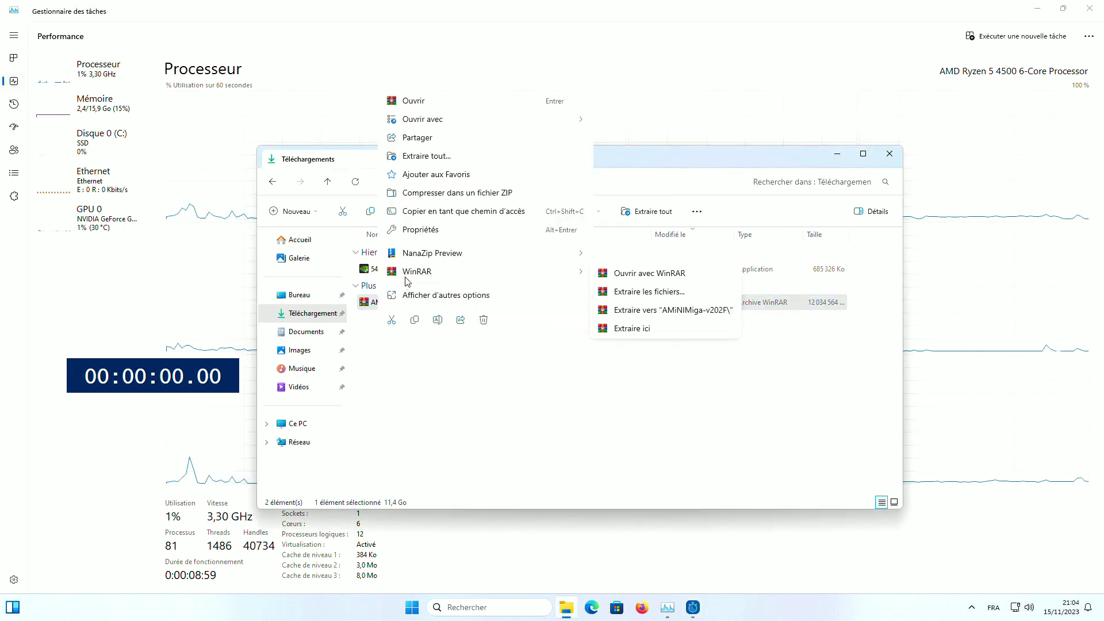
left_click(417, 157)
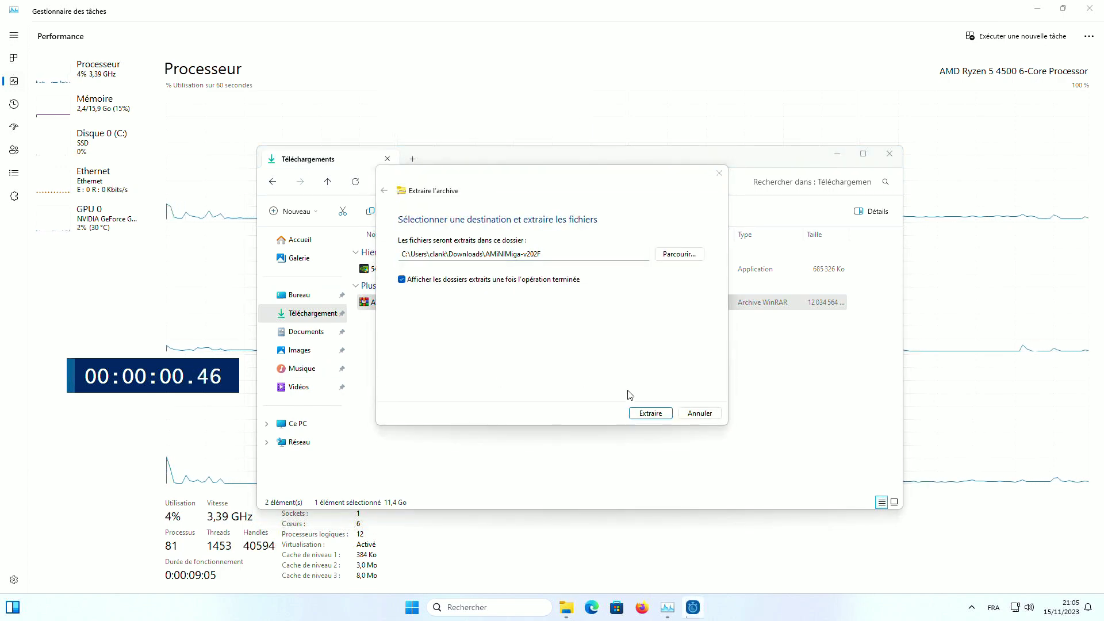
left_click(644, 414)
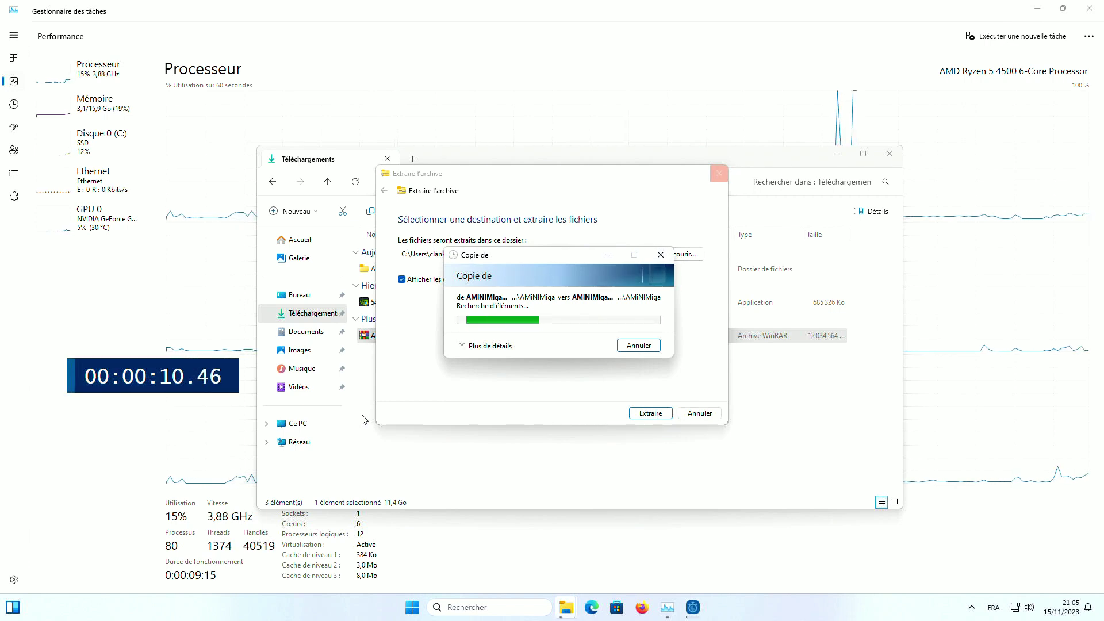
Monitor the Windows extraction over Task Manager's processor graphs, with the copy window's details expanded and the window moved lower
left_click(191, 368)
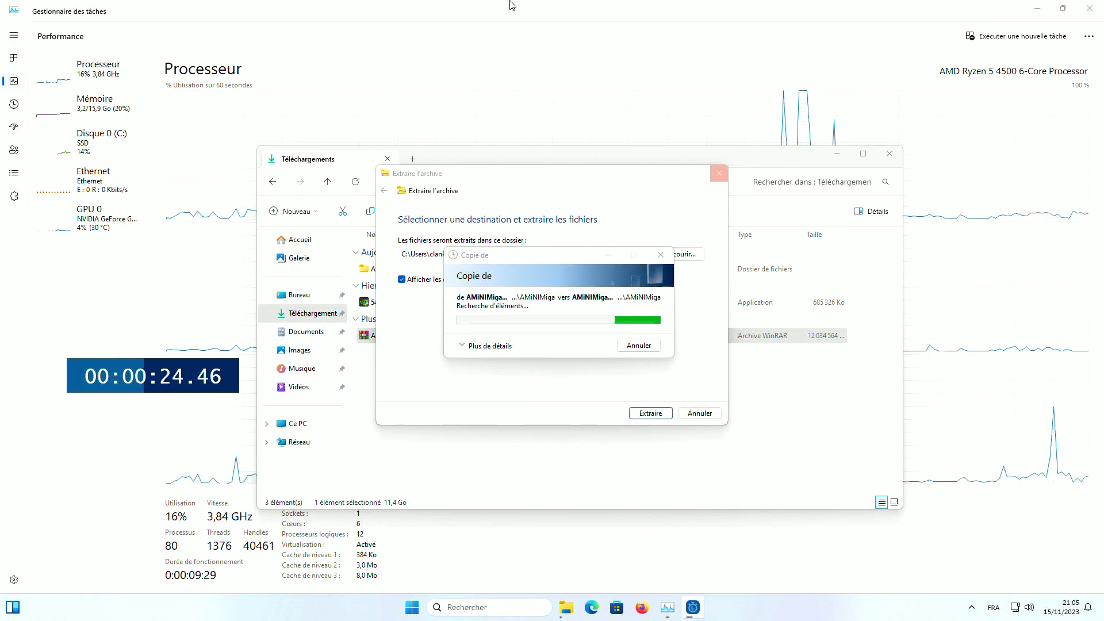
left_click(556, 8)
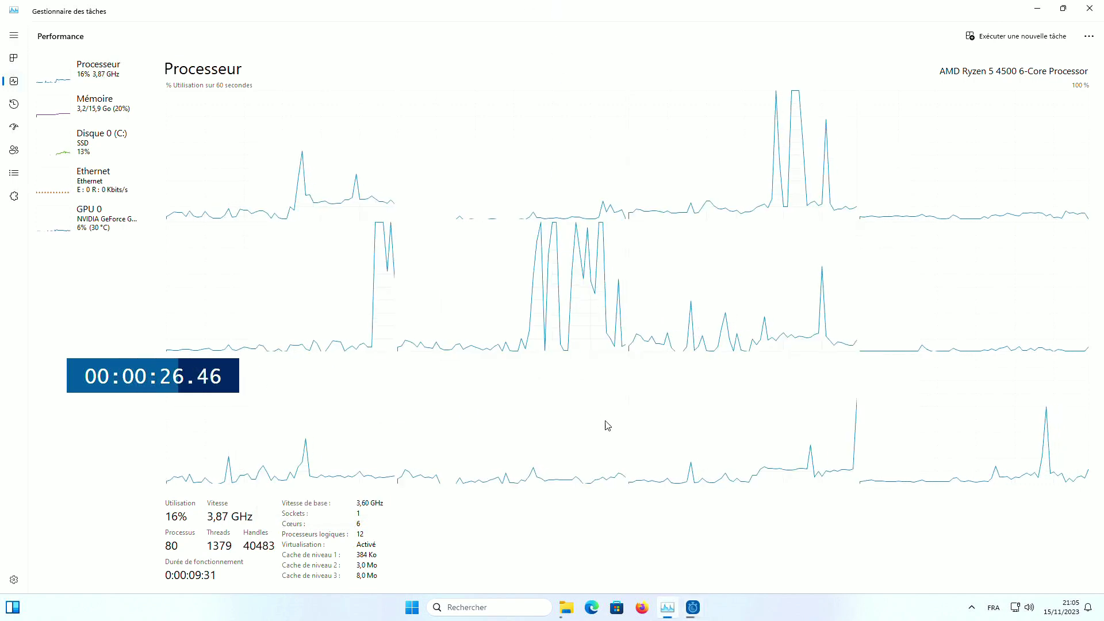
left_click(685, 597)
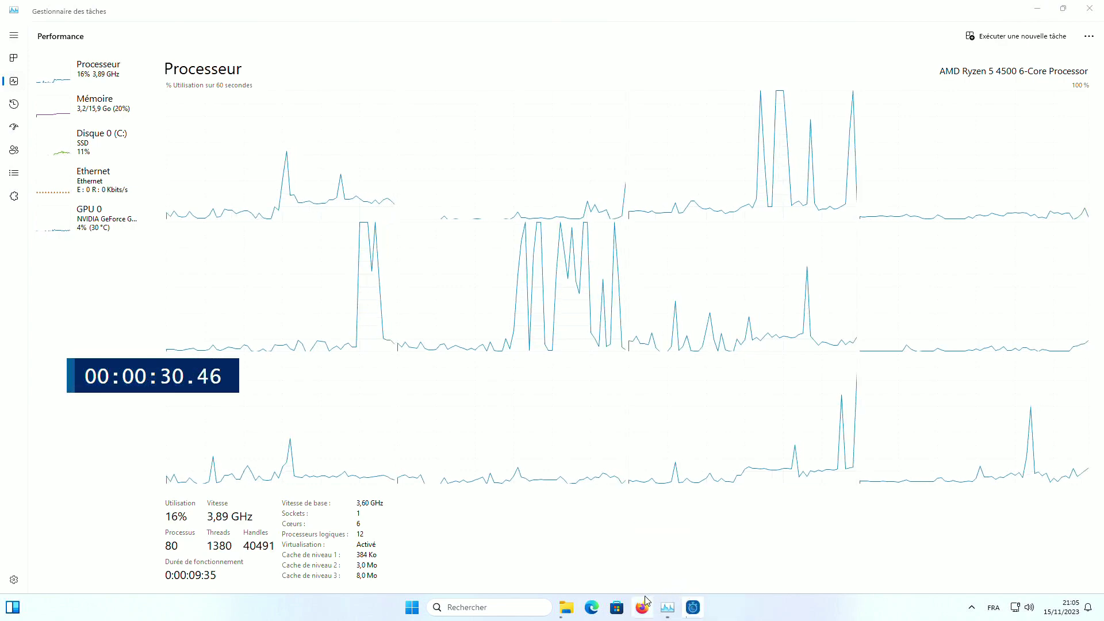
mouse_move(571, 609)
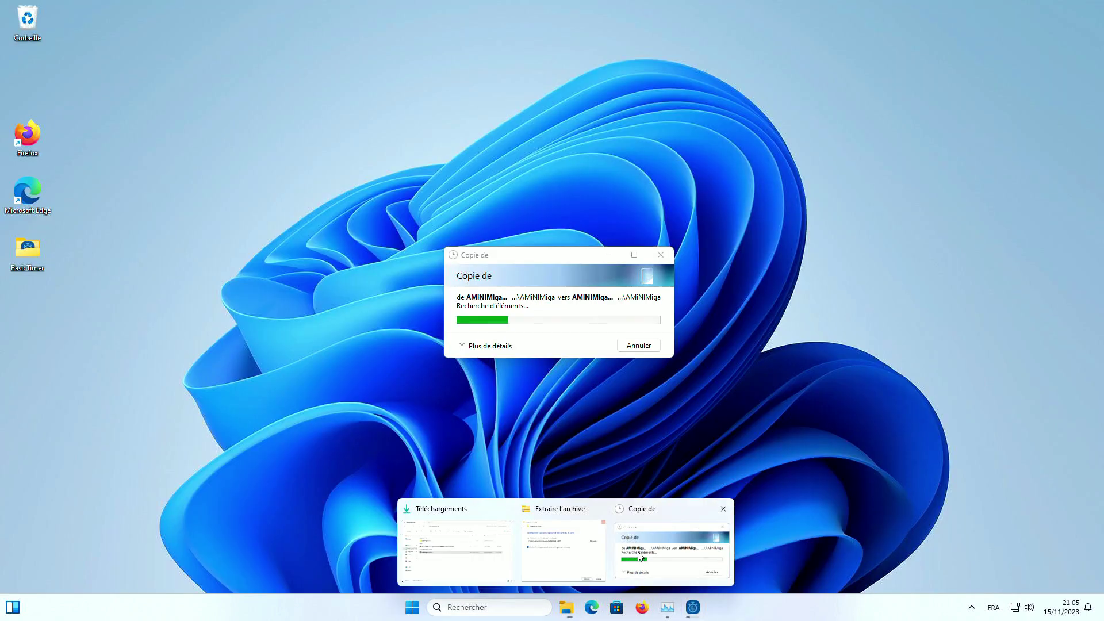
left_click(671, 552)
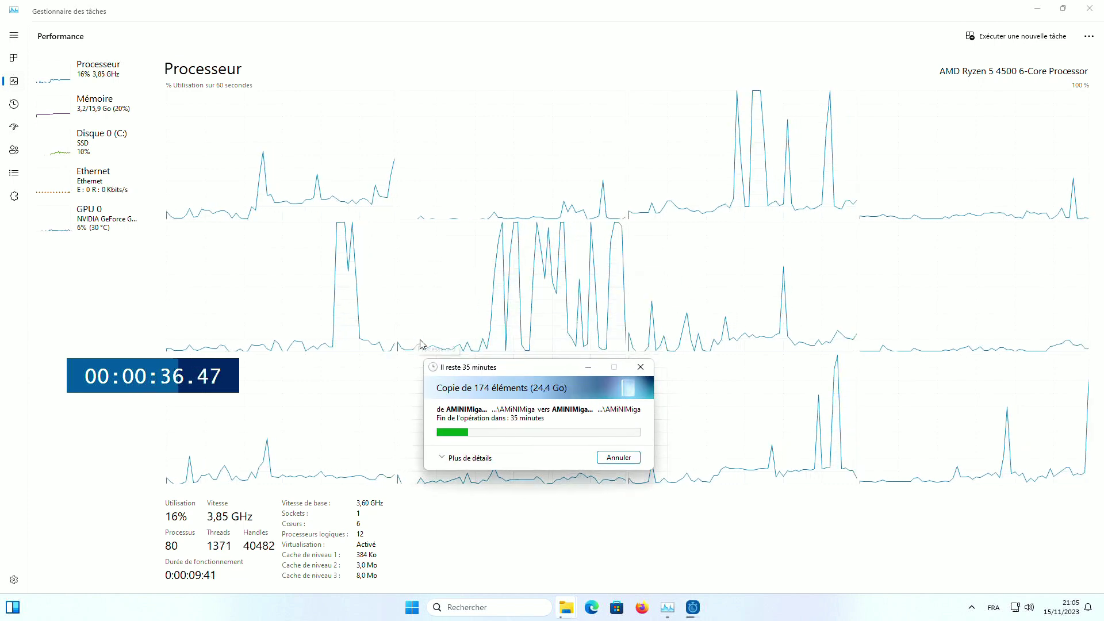
left_click(454, 458)
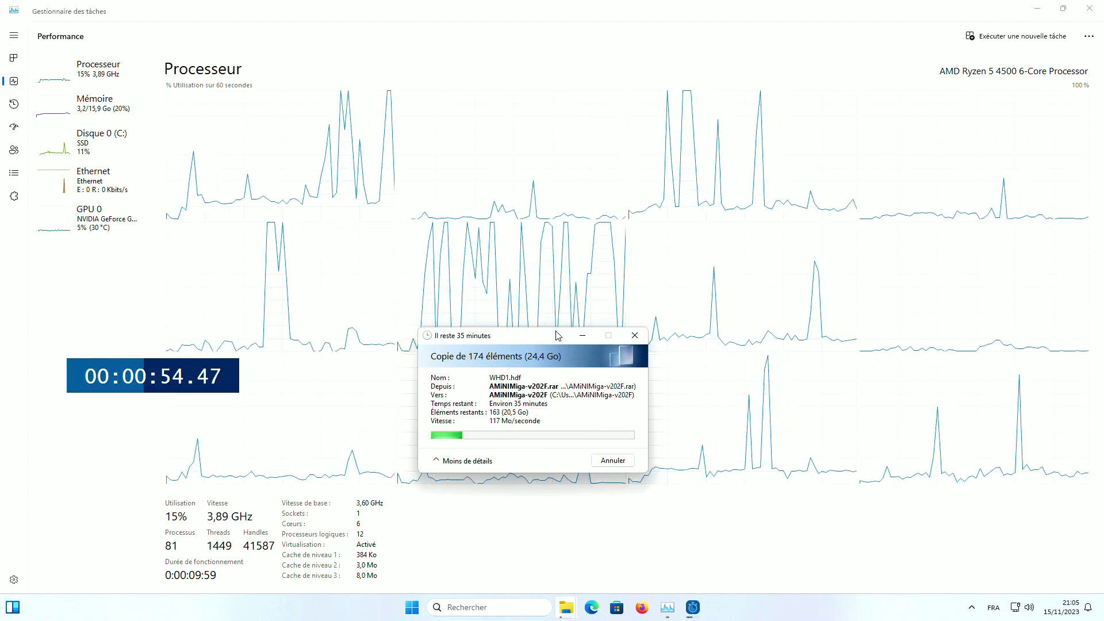
left_click_drag(556, 336, 575, 433)
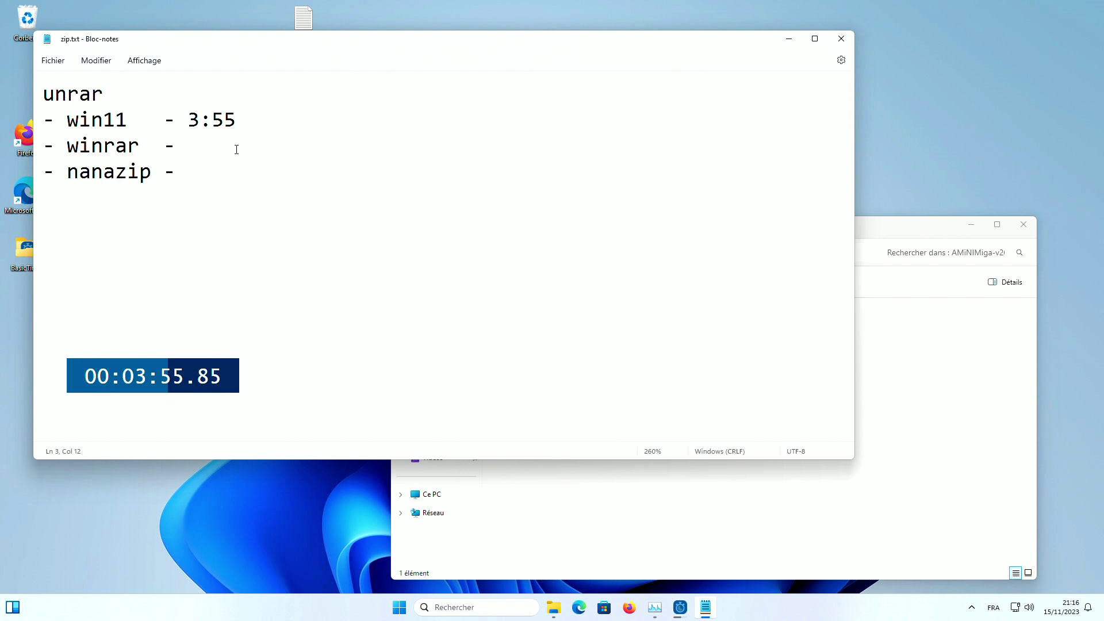
Reset the timer below the zip.txt notes and permanently delete the extracted AMiNIMiga-v202F folder from Downloads
left_click_drag(167, 376, 160, 492)
double_click(160, 492)
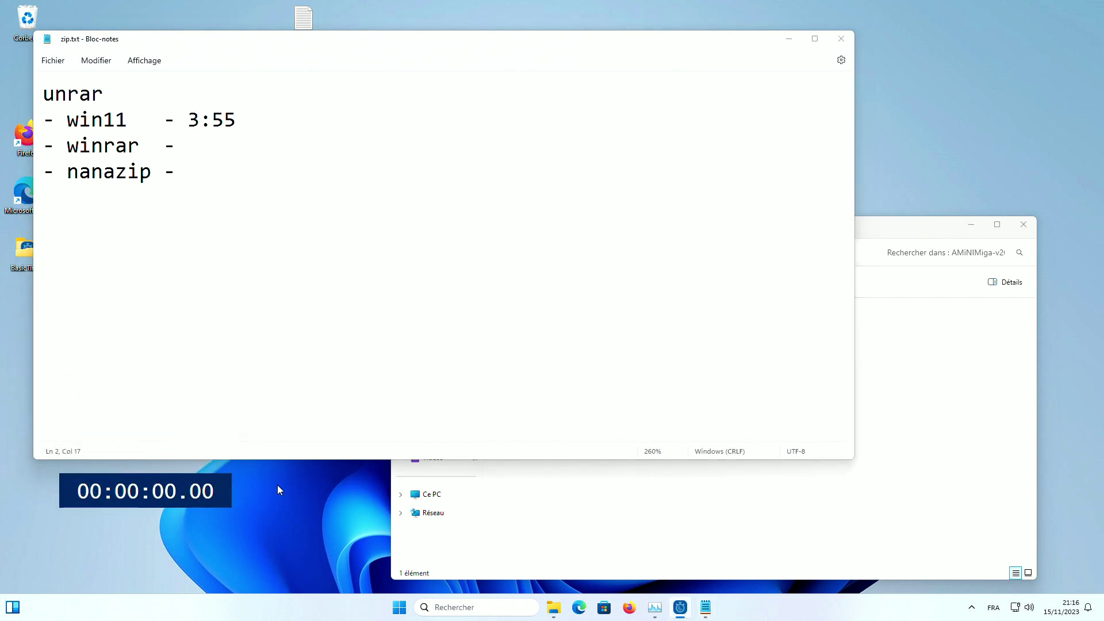
left_click(642, 504)
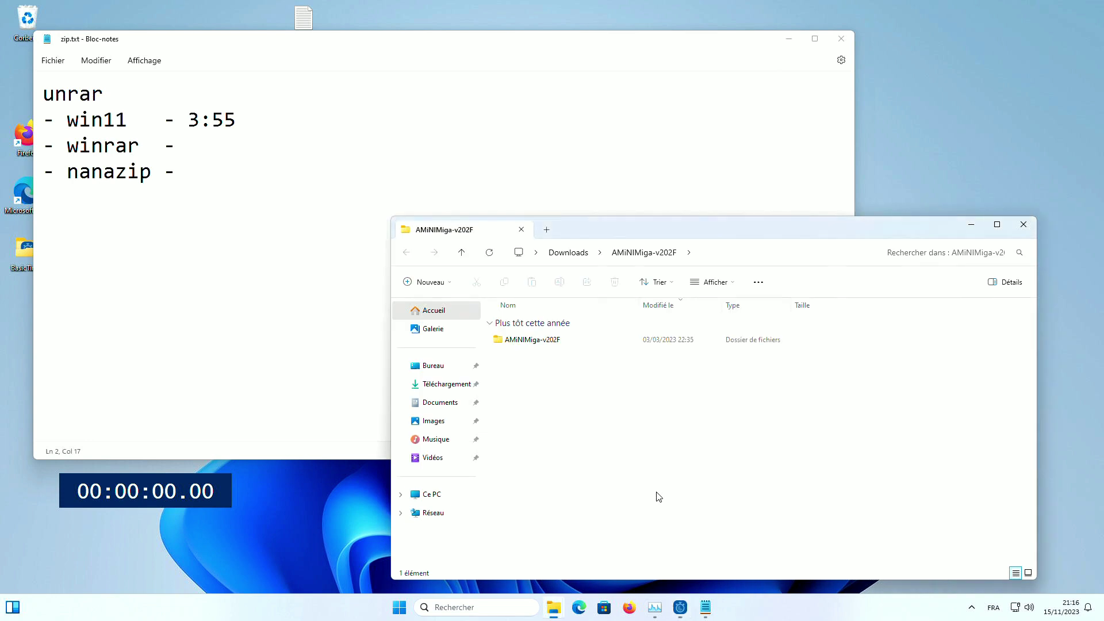
left_click(582, 254)
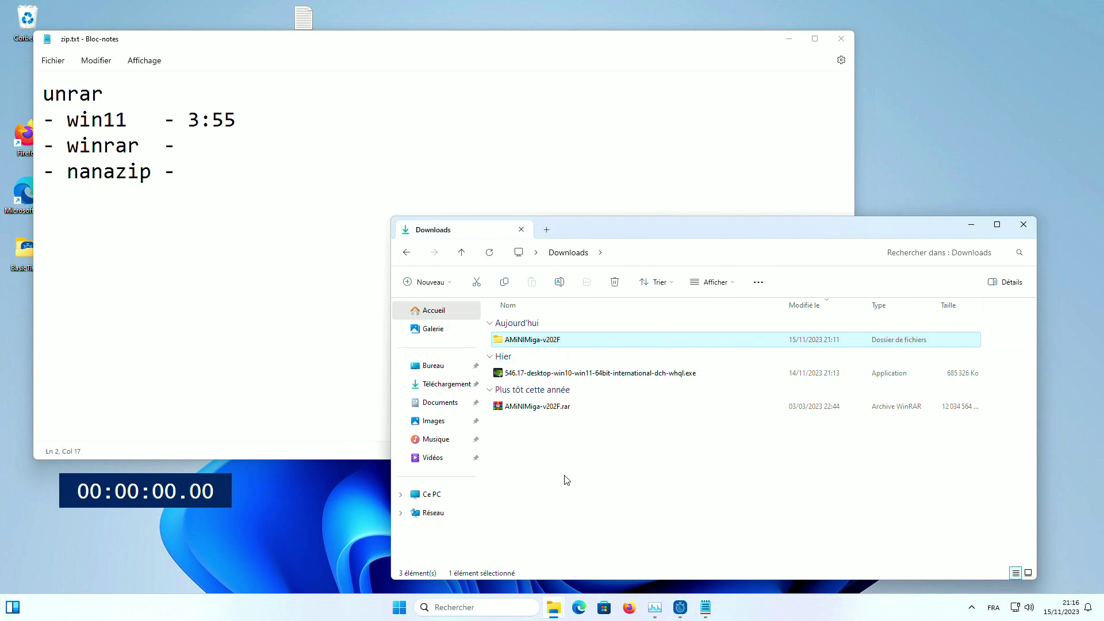
key("shift+Delete")
key("Return")
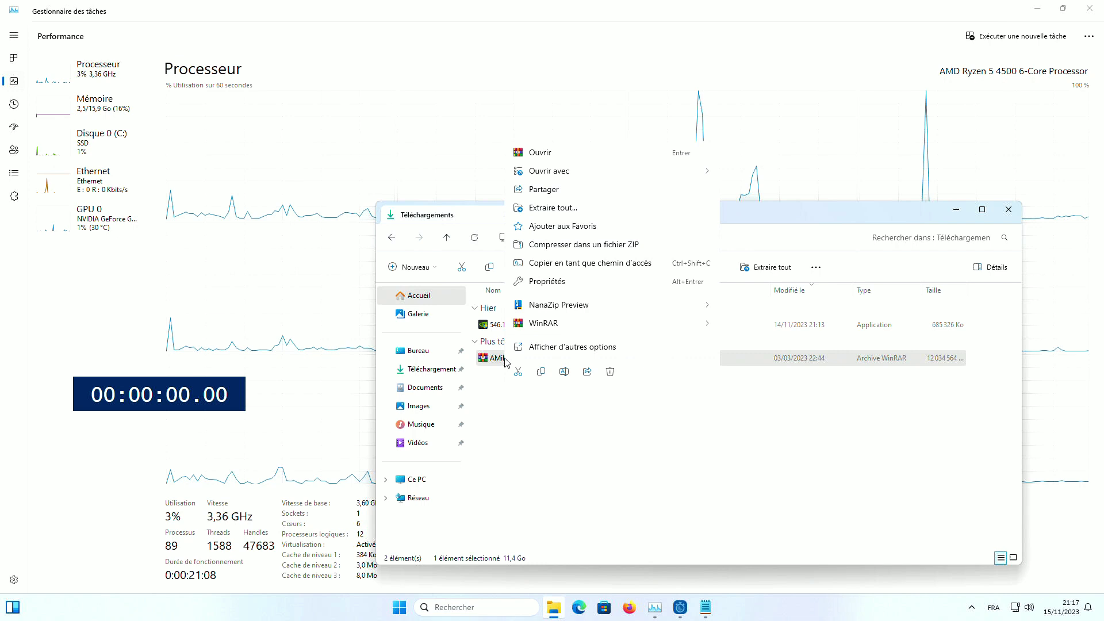
Time WinRAR's extraction of AMiNIMiga-v202F.rar into the AMiNIMiga-v202F folder, showing its progress over the processor graphs and stopping the timer at completion
mouse_move(553, 326)
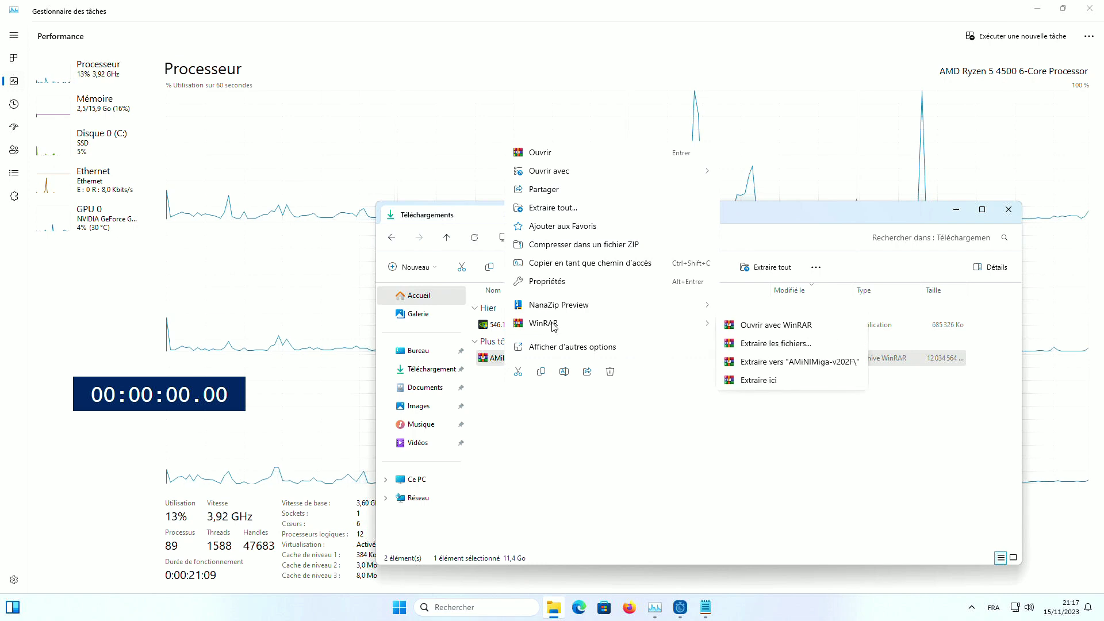
left_click(755, 362)
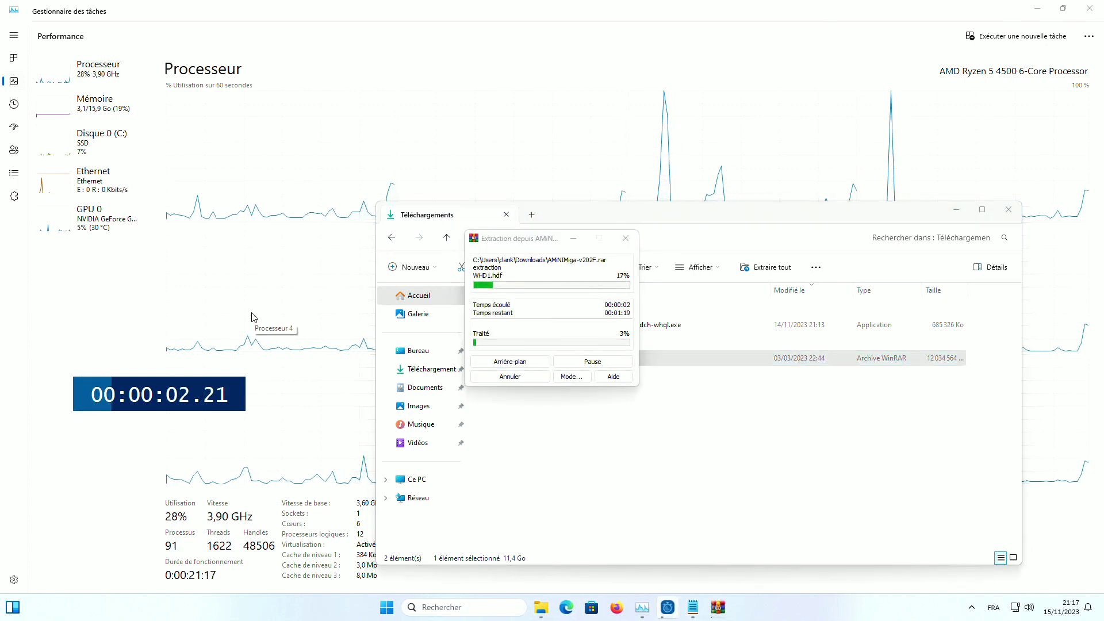
left_click(540, 16)
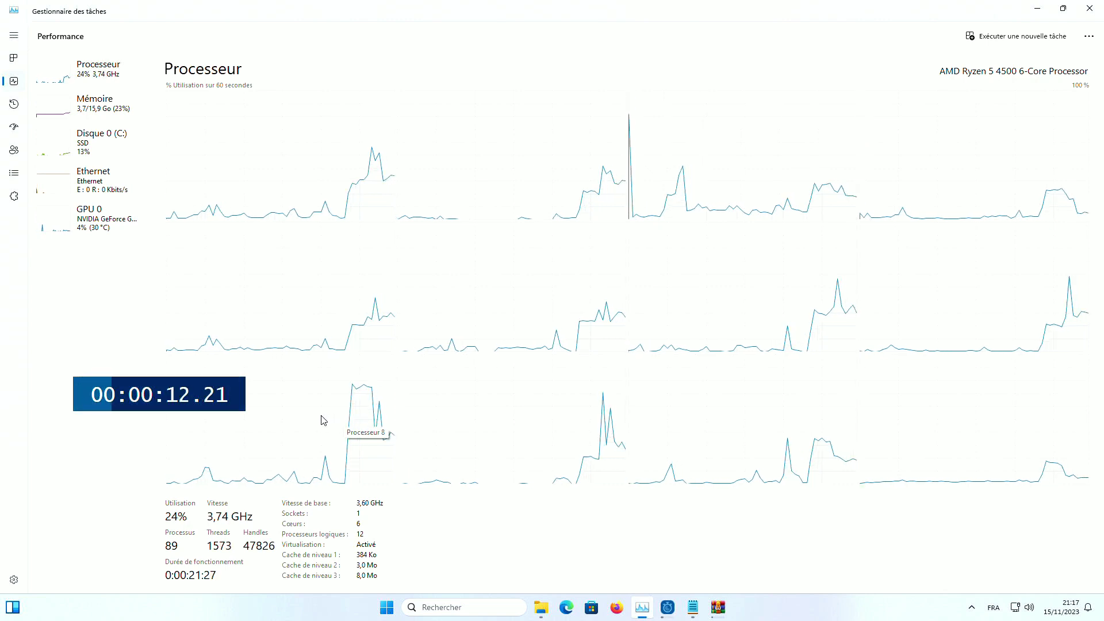
left_click(717, 608)
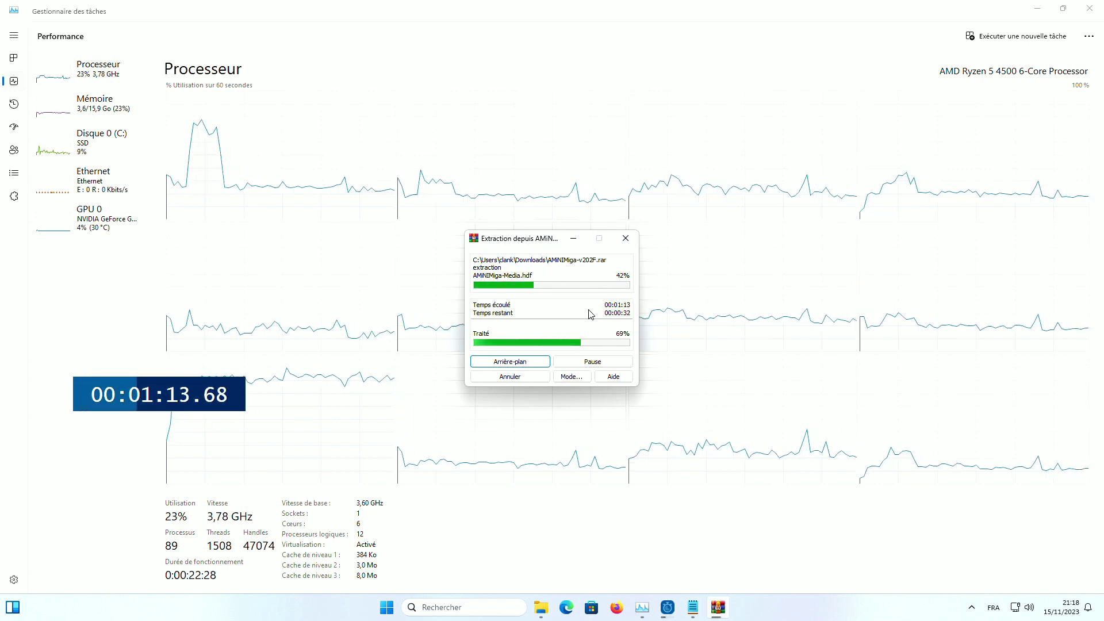
left_click(194, 396)
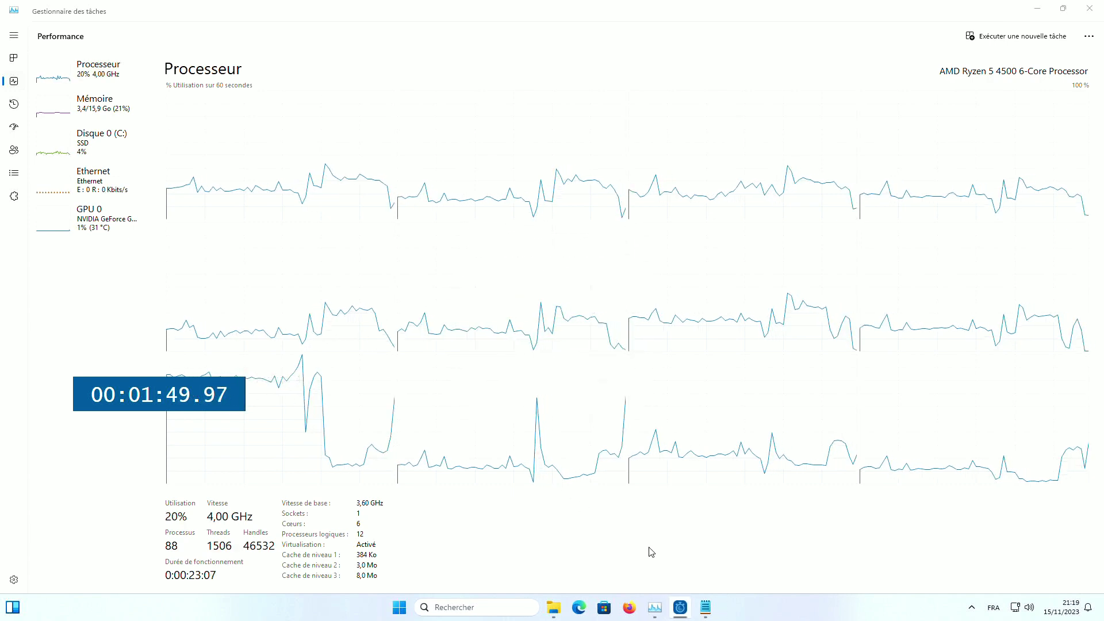
Record 1:50 on the winrar line of zip.txt, save the file and return to Task Manager's processor graphs
left_click(705, 609)
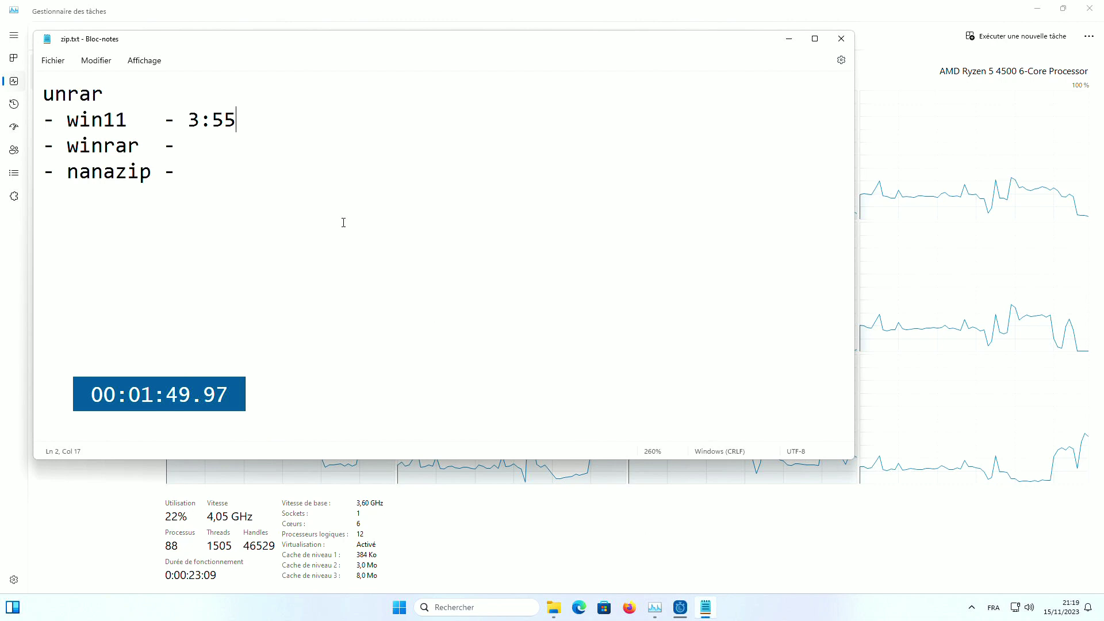
left_click(300, 145)
type("1")
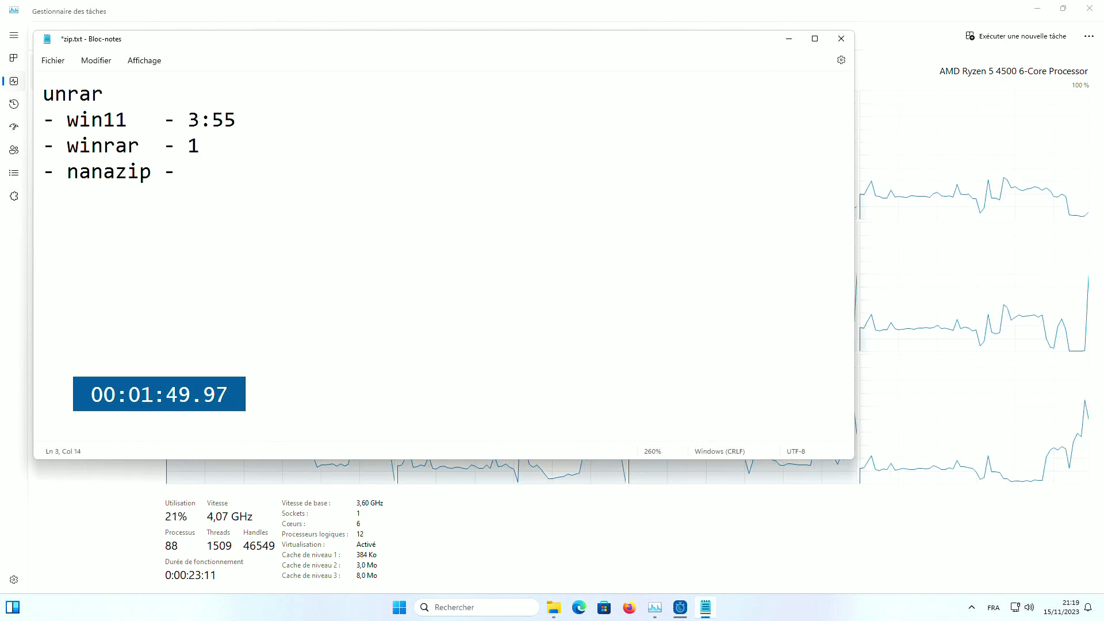
type(":50")
key("ctrl+s")
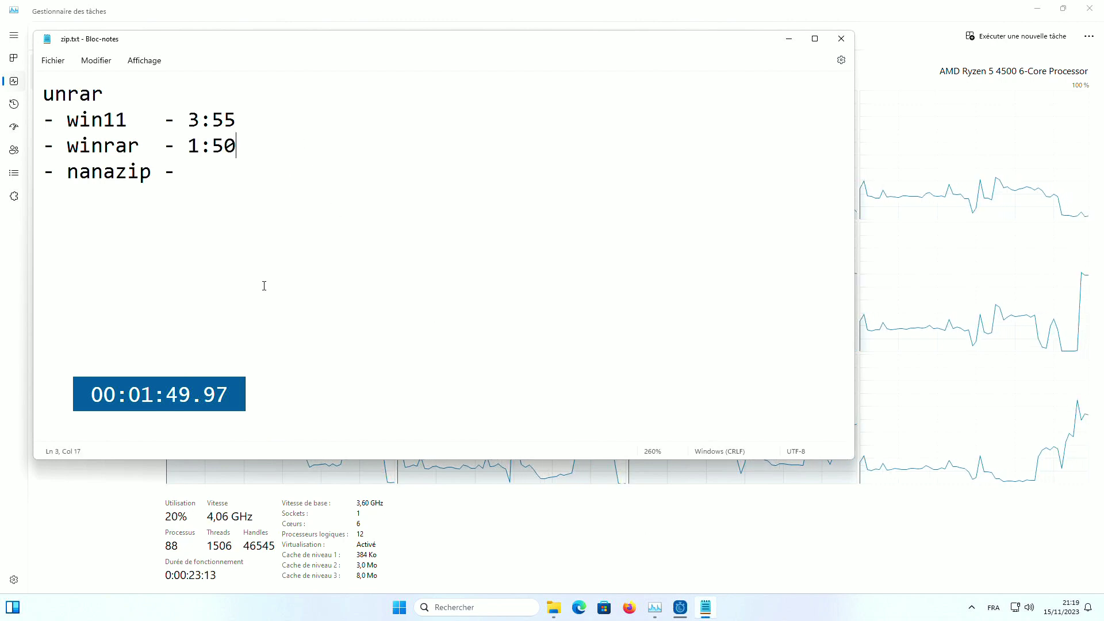
left_click(467, 535)
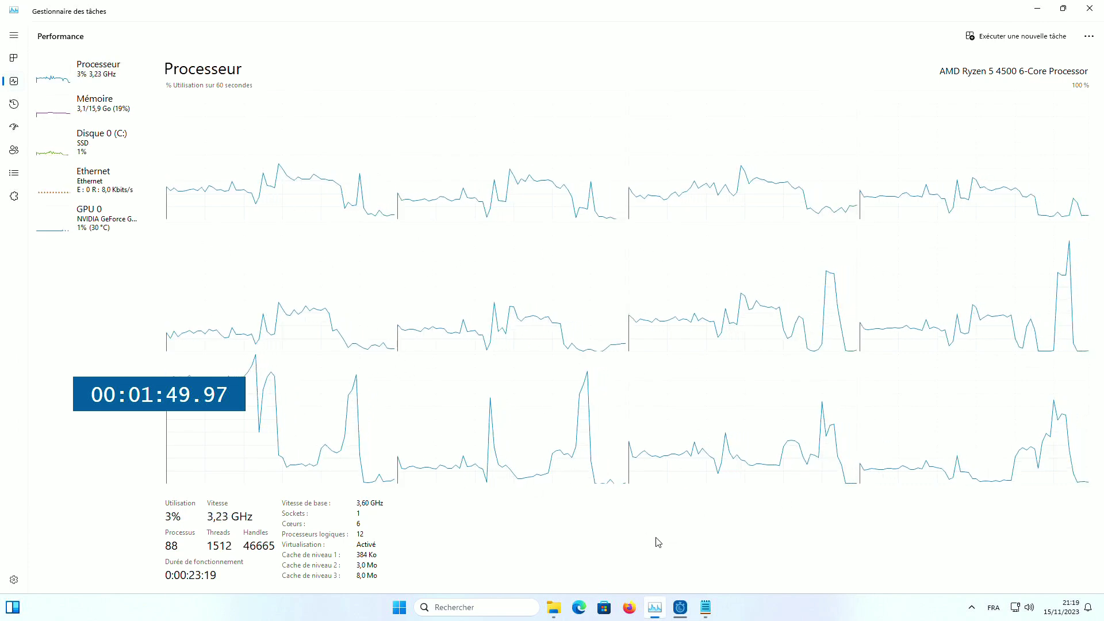
Append "/ 1 seul core, chrono non réaliste" to the win11 line and "/ 1 core 100%, all cores 30%, chrono ok" to the winrar line of zip.txt
left_click(705, 608)
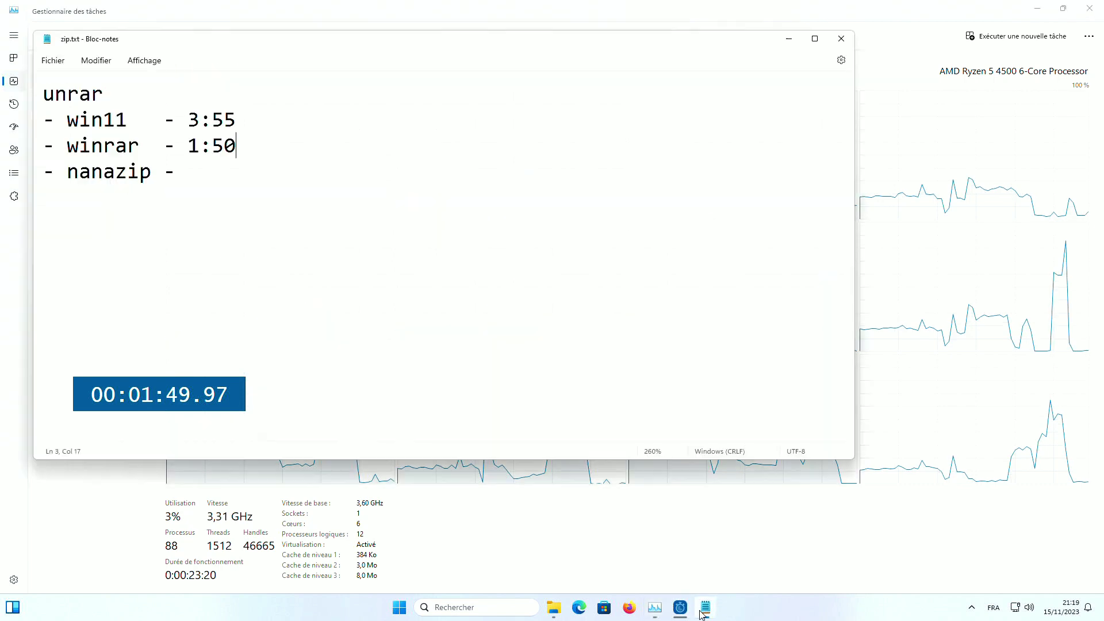
left_click(296, 182)
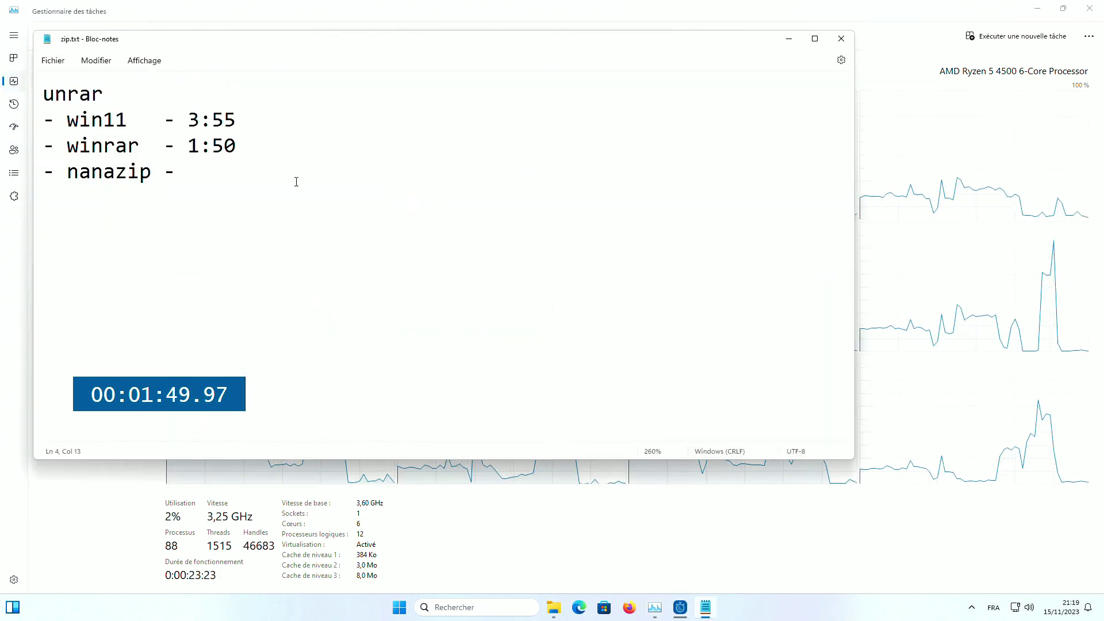
left_click(340, 144)
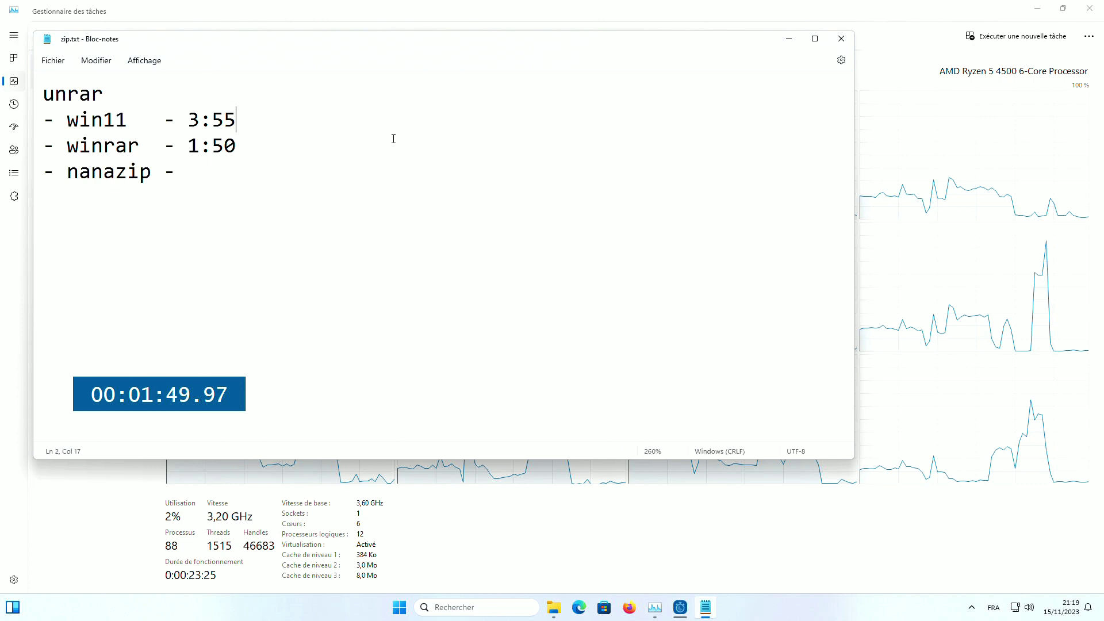
type("(")
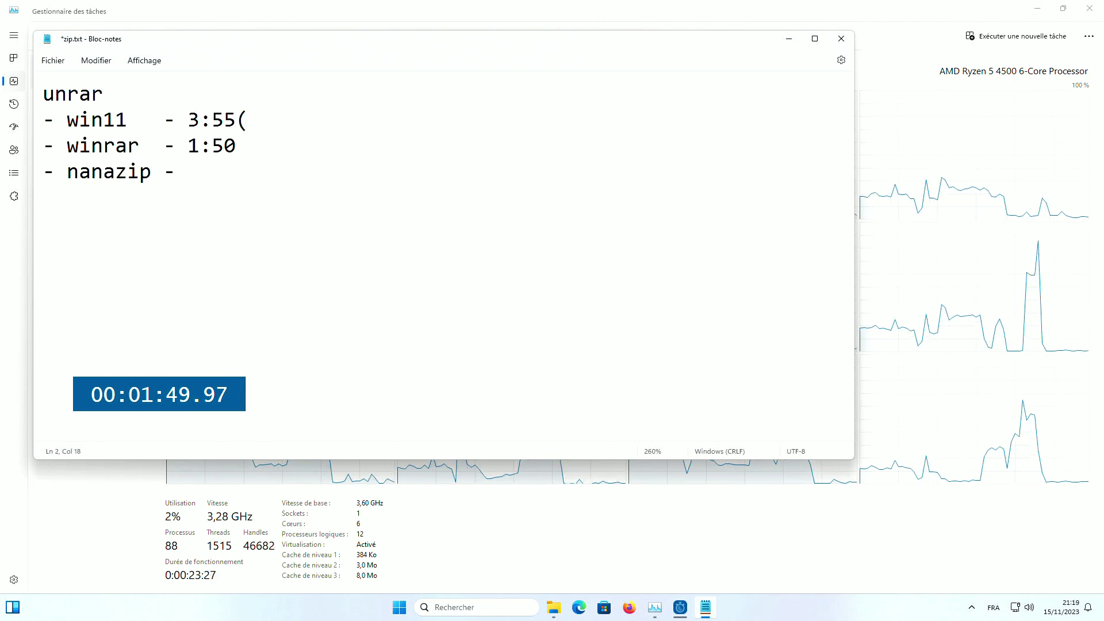
key("BackSpace")
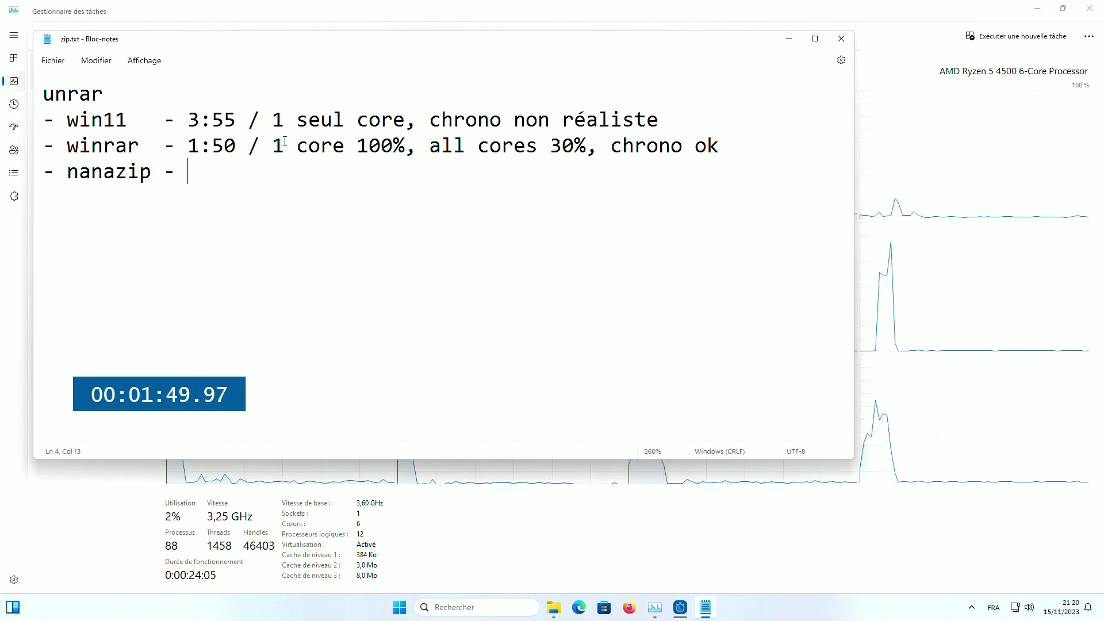
left_click(187, 120)
left_click(270, 195)
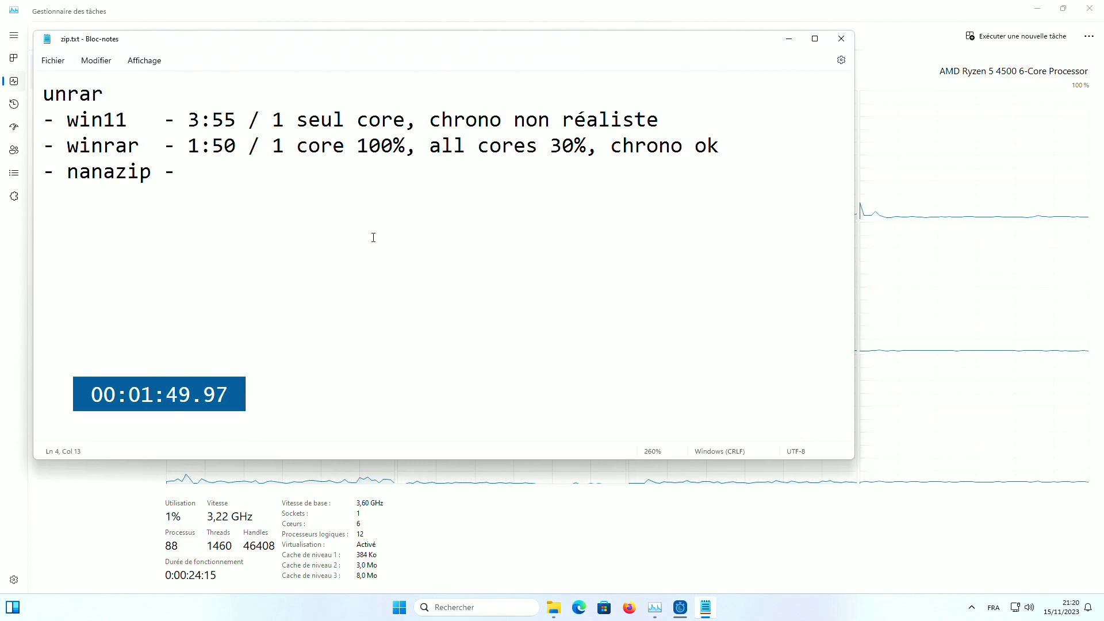
Permanently delete the extracted AMiNIMiga-v202F folder from Téléchargements
left_click(554, 607)
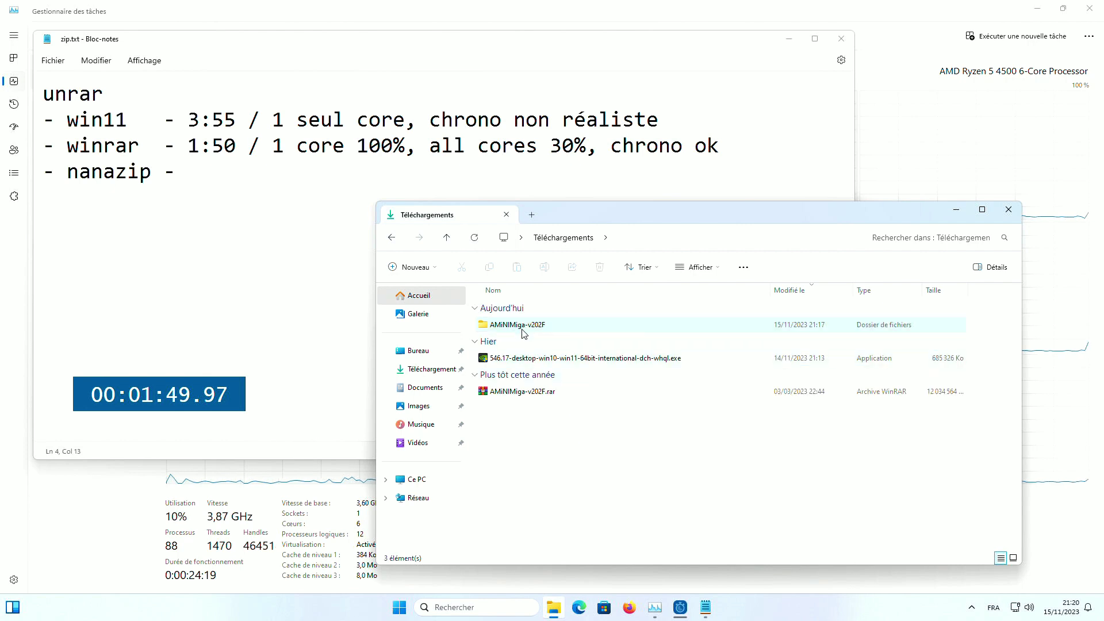
left_click(556, 325)
key("shift+Delete")
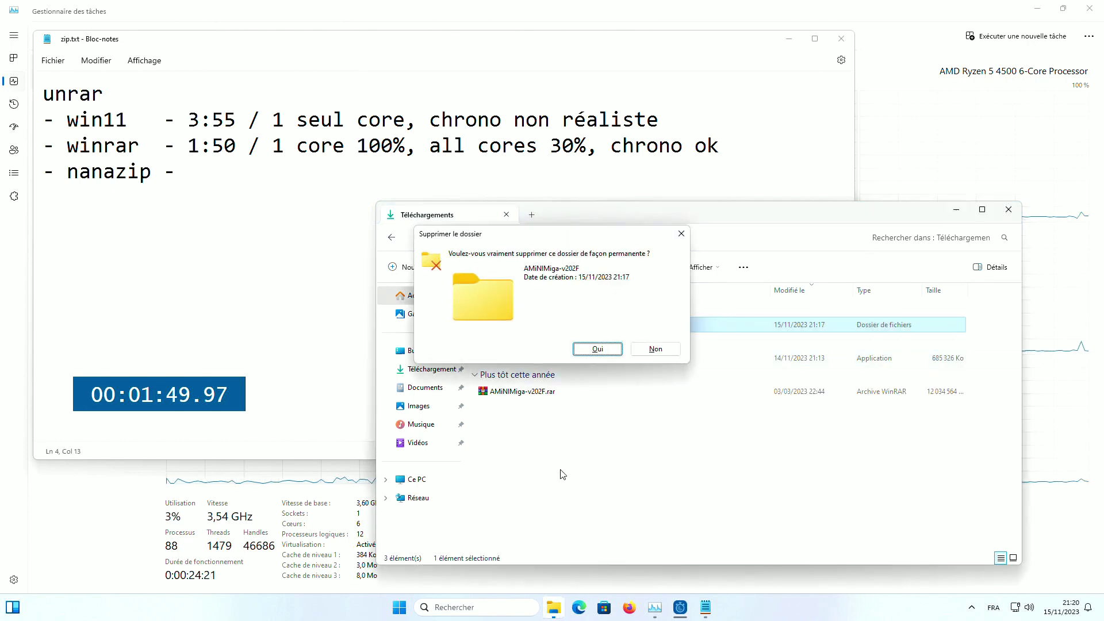
key("Return")
Start NanaZip's extraction of AMiNIMiga-v202F.rar into its own AMiNIMiga-v202F folder and start the timer with it
right_click(518, 358)
mouse_move(575, 324)
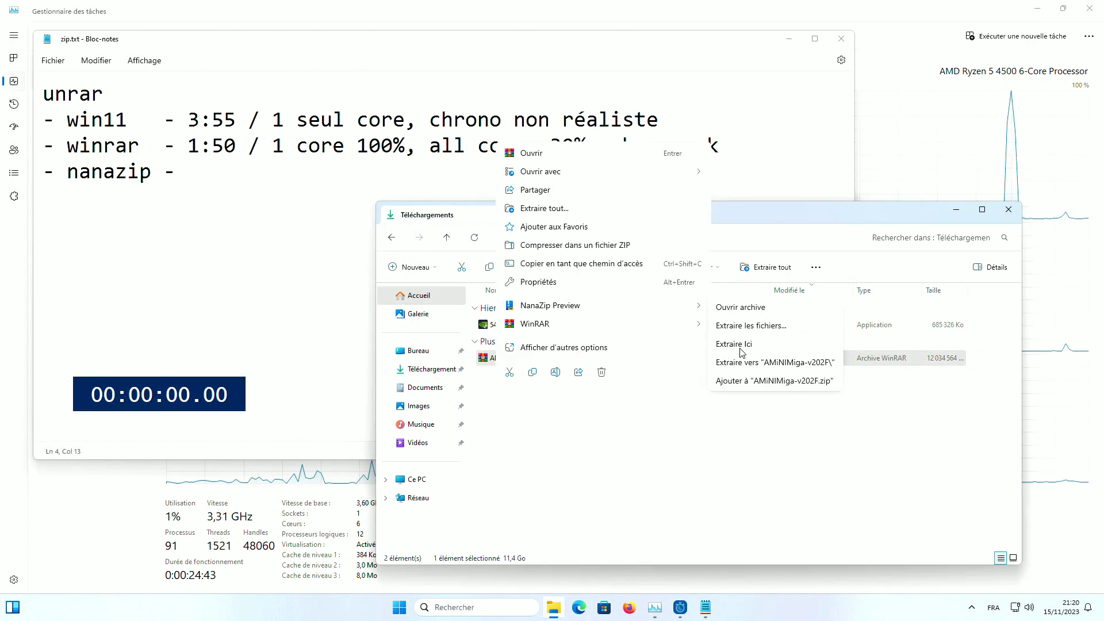
left_click(740, 363)
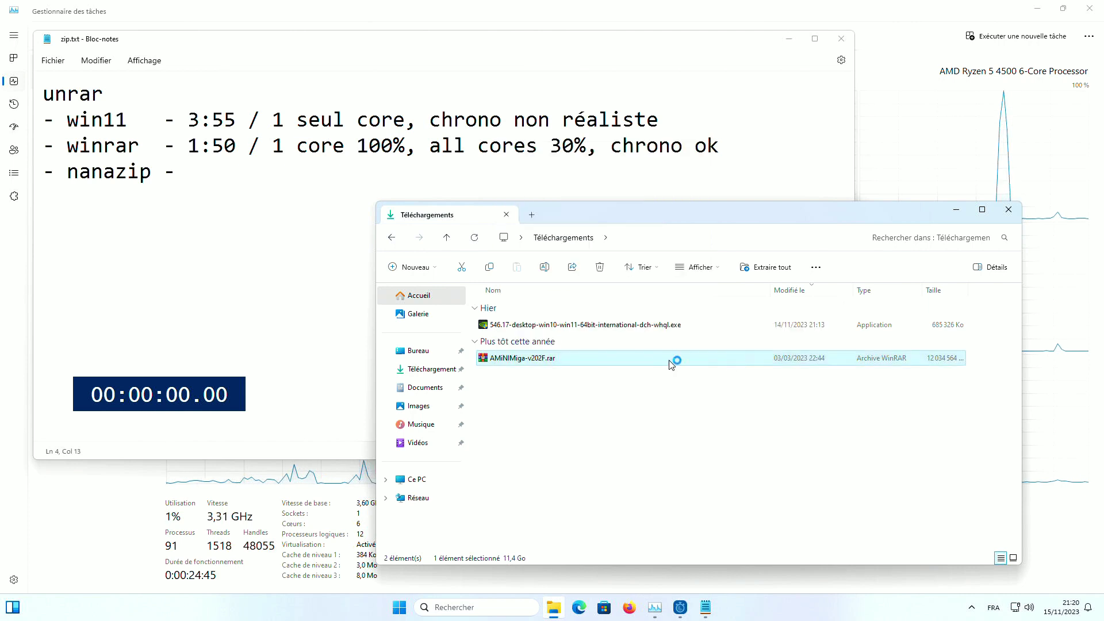
left_click(181, 404)
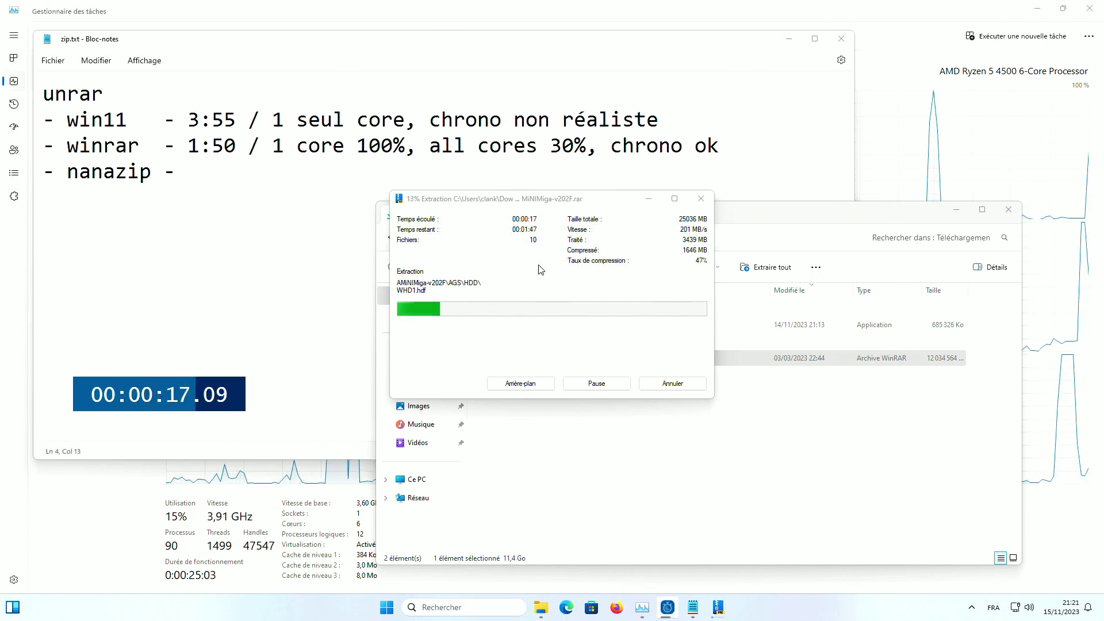
Monitor NanaZip's extraction window over Task Manager's processor graphs, moving it higher, and stop the timer at completion
left_click(667, 7)
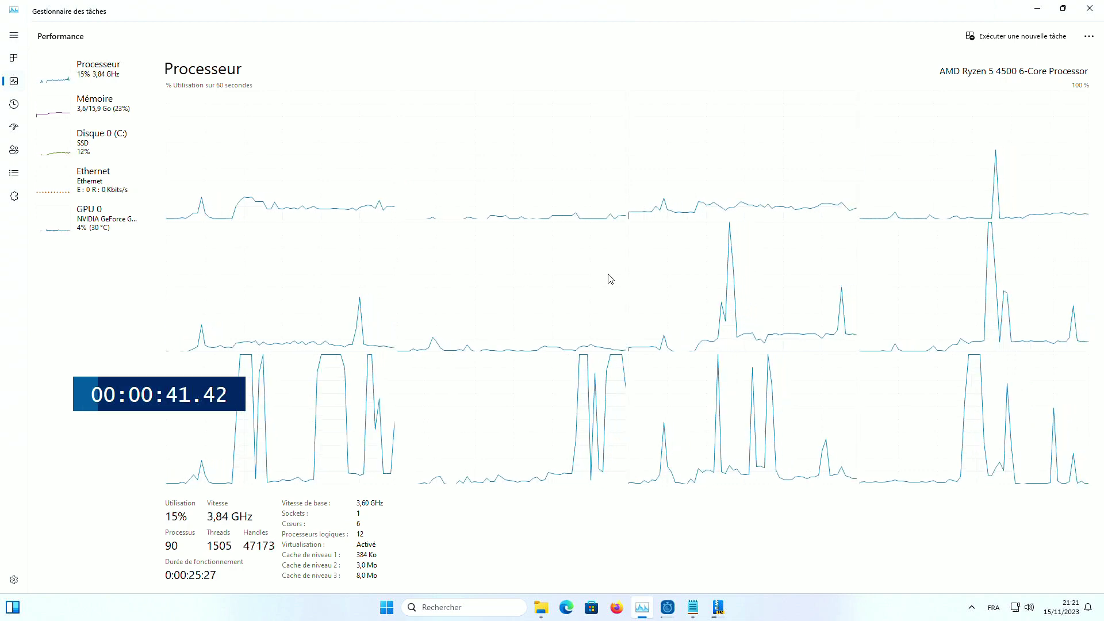
key("alt+Tab")
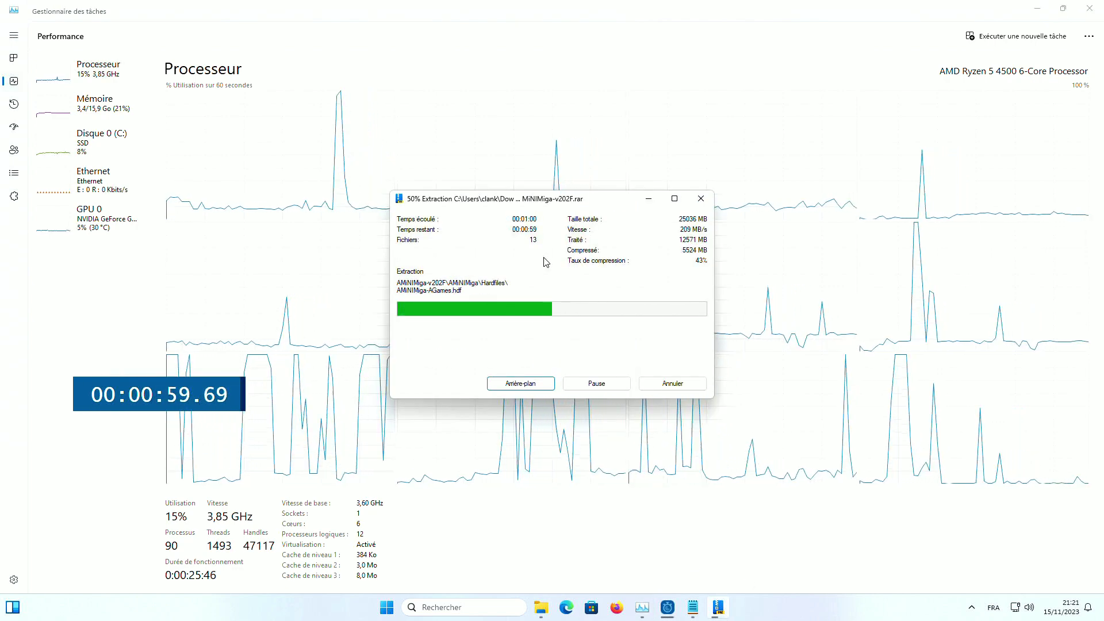
left_click_drag(515, 199, 547, 145)
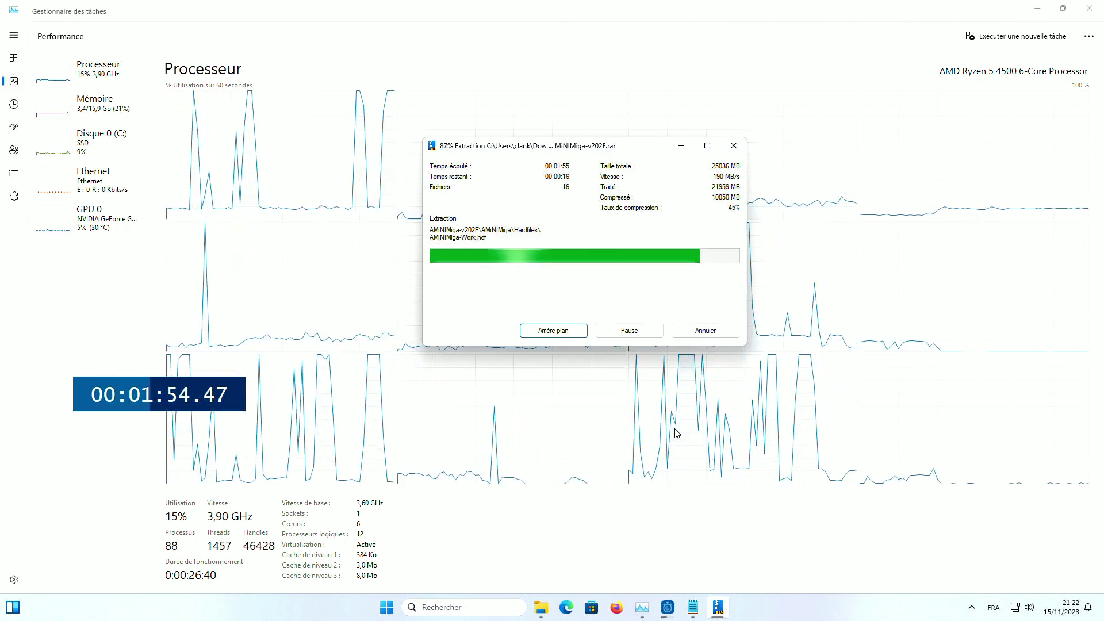
left_click(192, 400)
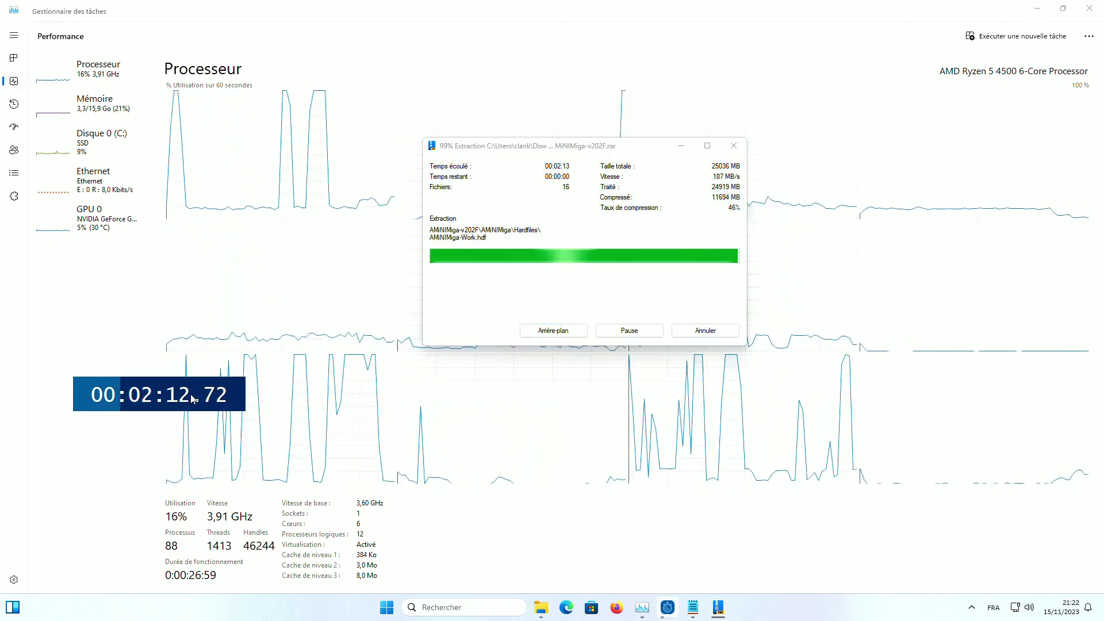
Record "2:14 / all core faible charge, chrono ok" on the nanazip line of zip.txt and add a "zip" heading below
mouse_move(705, 608)
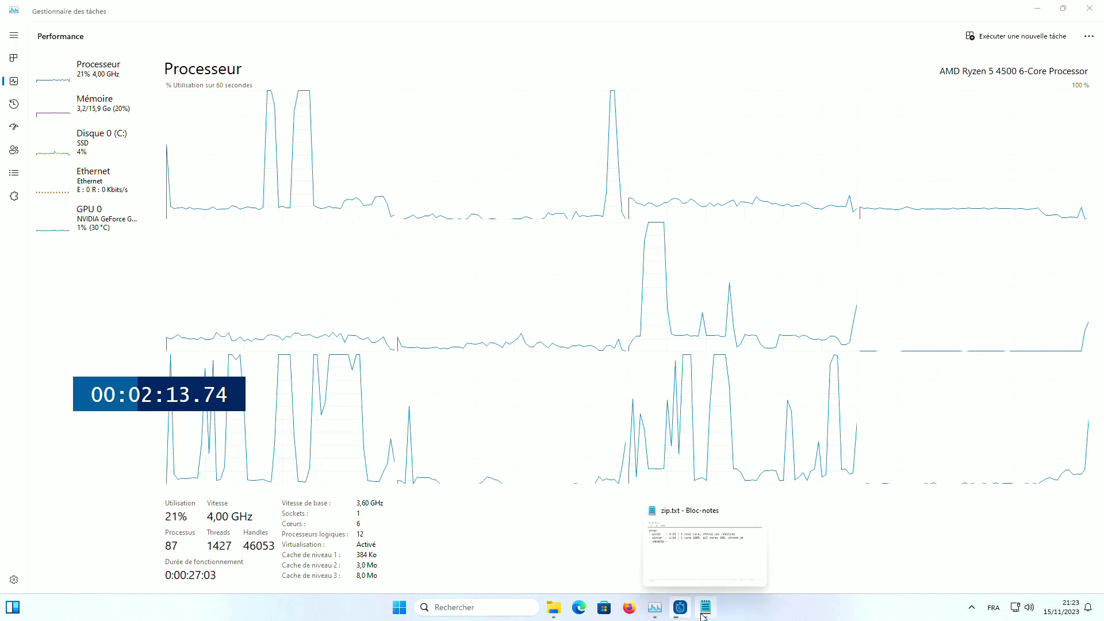
left_click(664, 544)
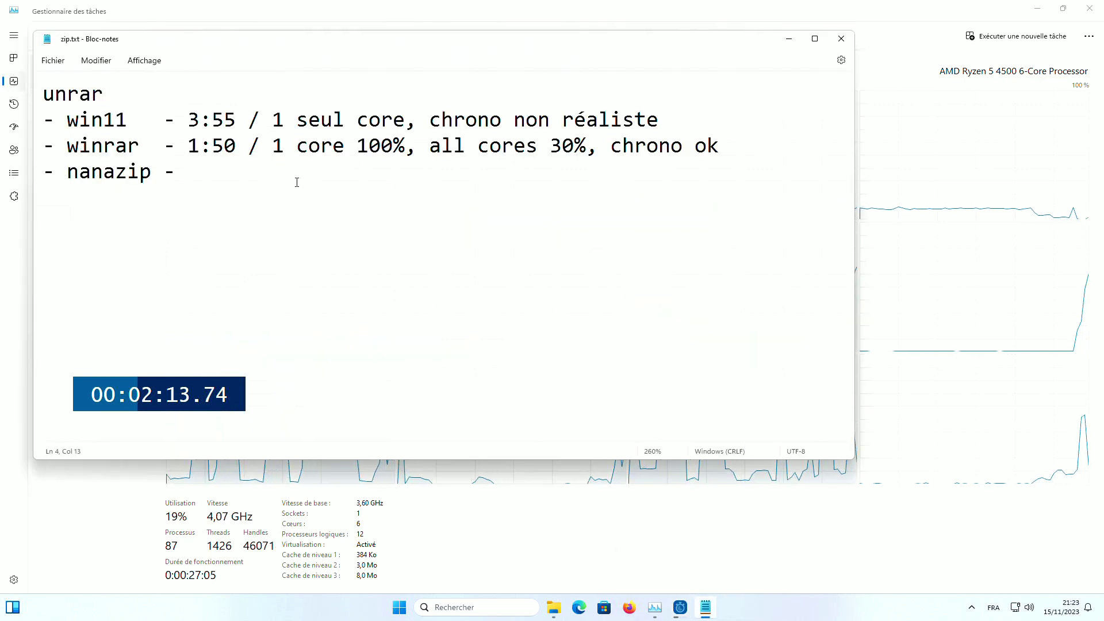
type("2:14 / all core faible charge, chrono ok")
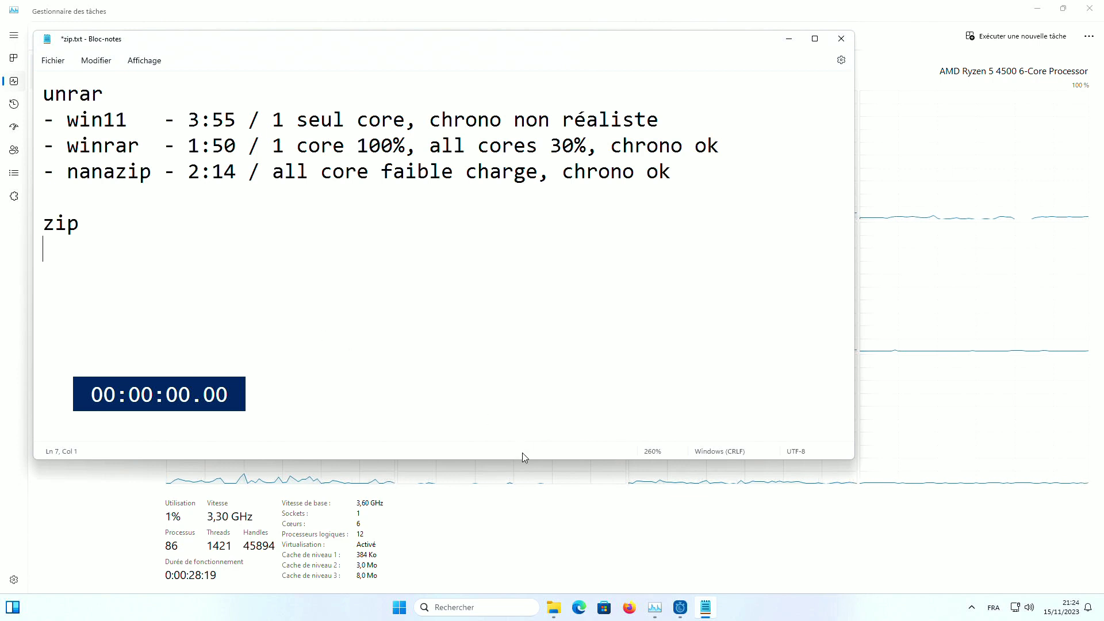
Time Windows' compression of the AMiNIMiga-v202F folder into a ZIP file while monitoring the processor graphs
left_click(552, 607)
left_click(564, 461)
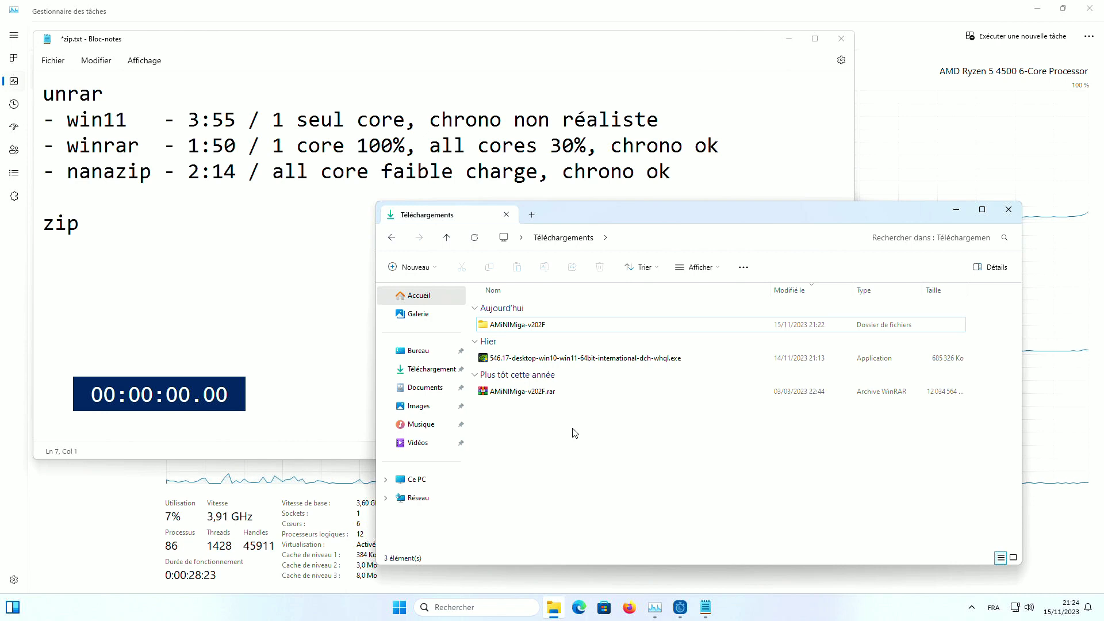
right_click(516, 328)
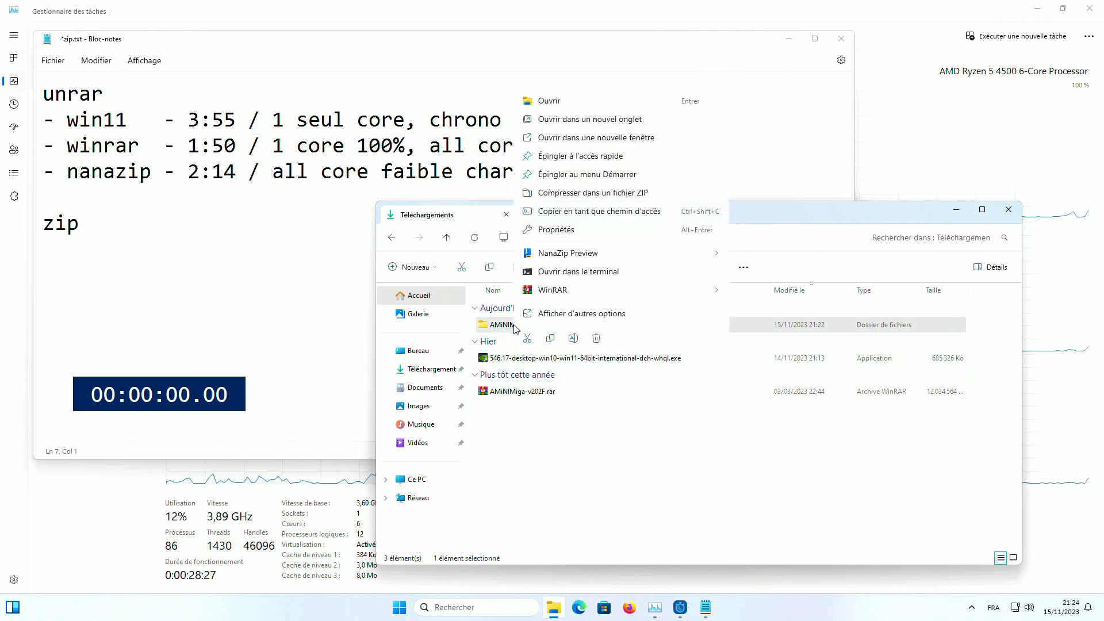
left_click(559, 194)
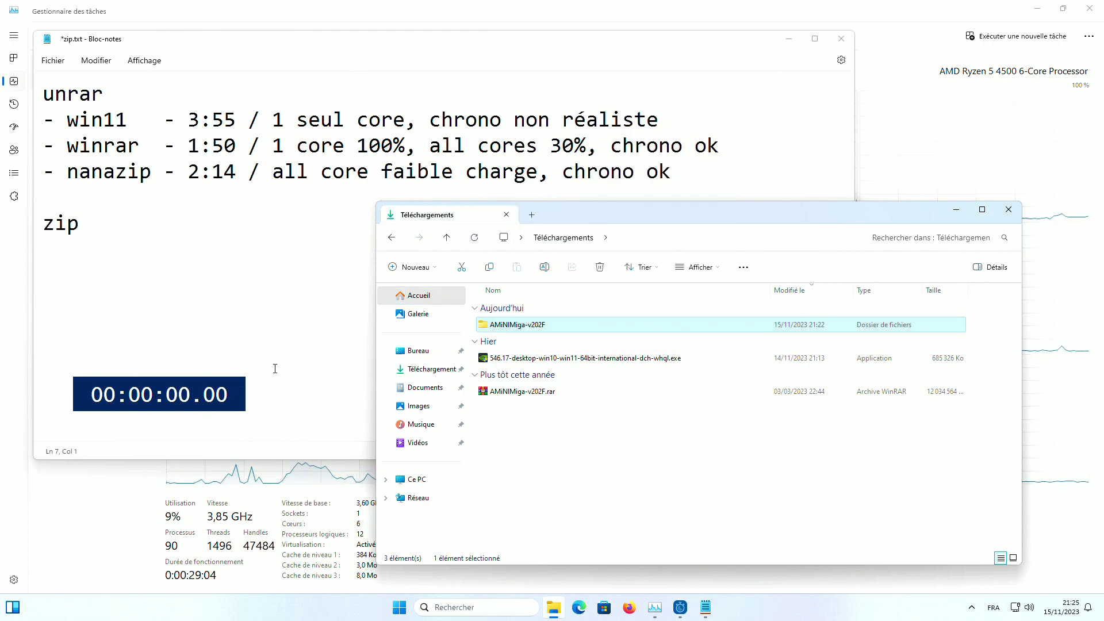
left_click(194, 399)
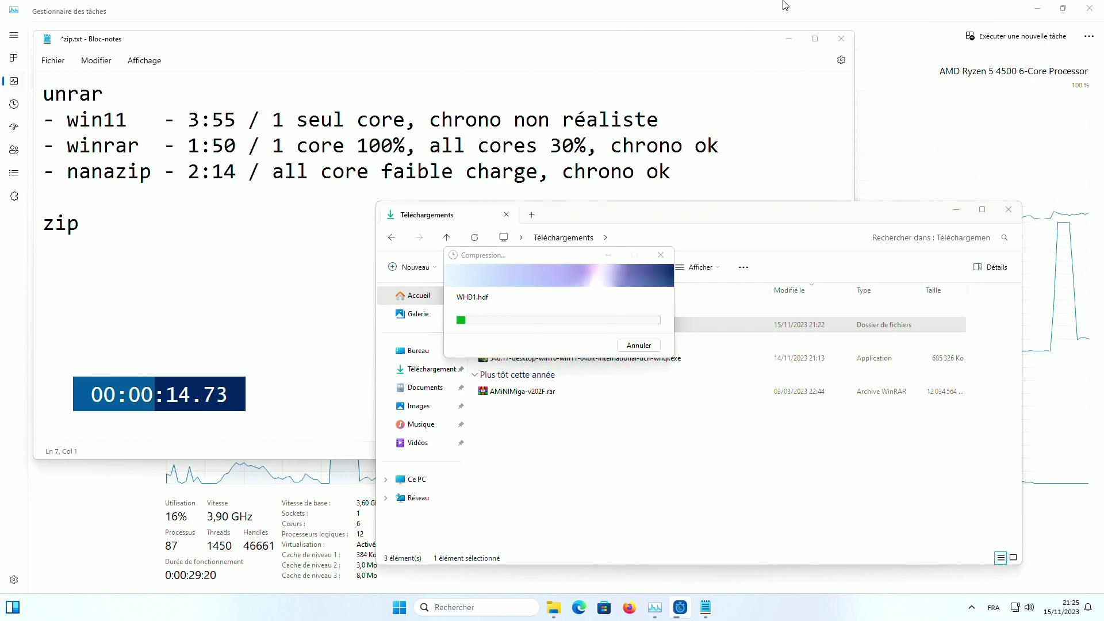
key("alt+Tab")
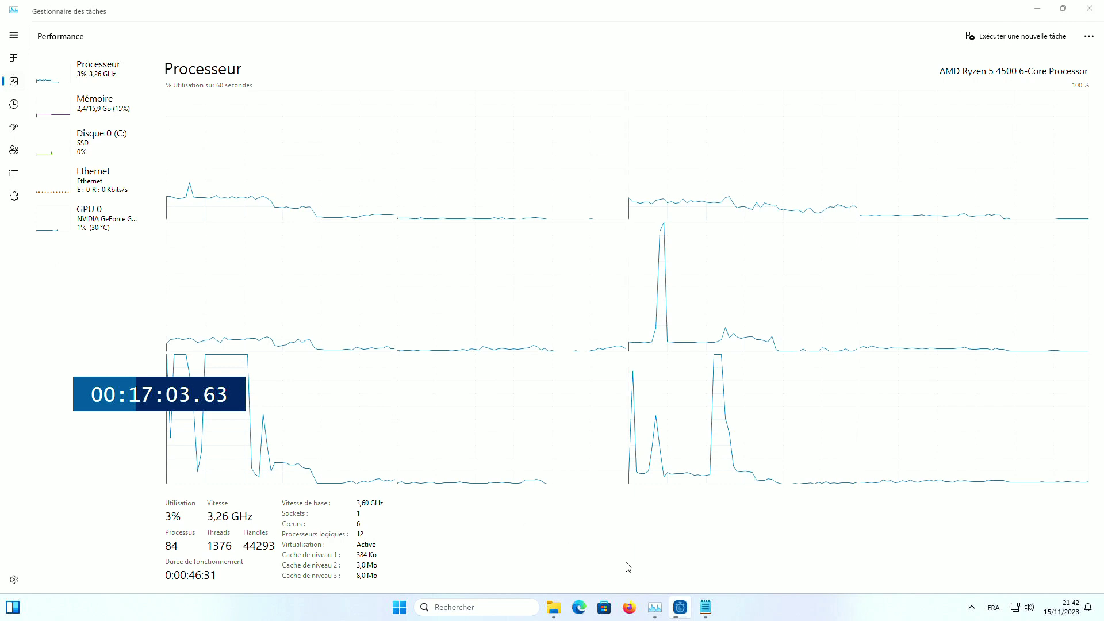
Add the line "-win11 - 17:03 / 1 core, timer ko" under the zip heading and save zip.txt
left_click(703, 612)
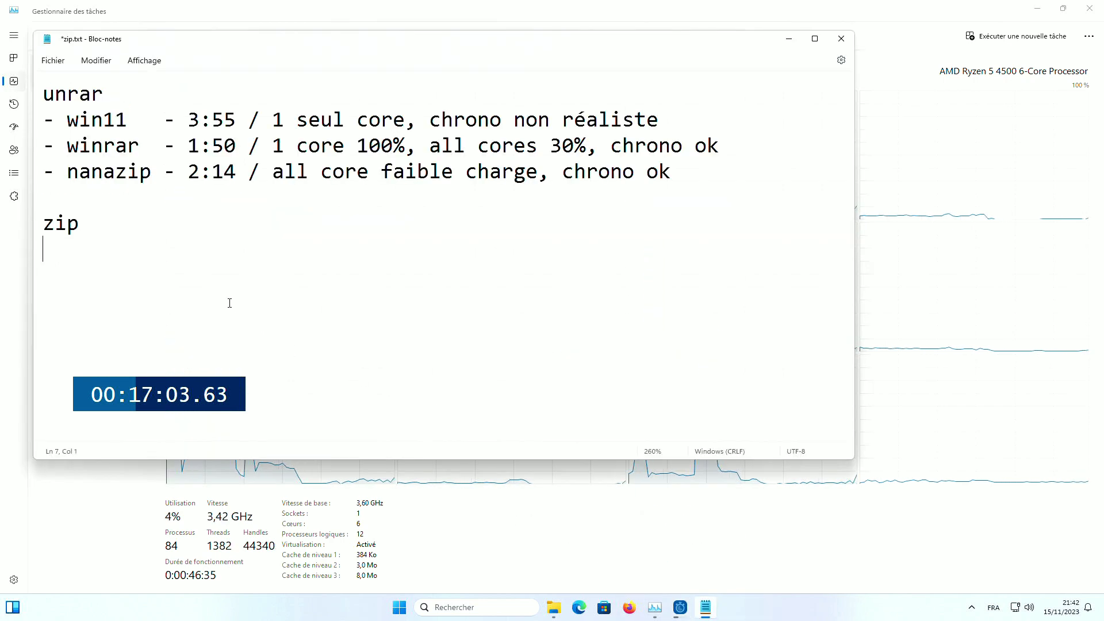
type("-")
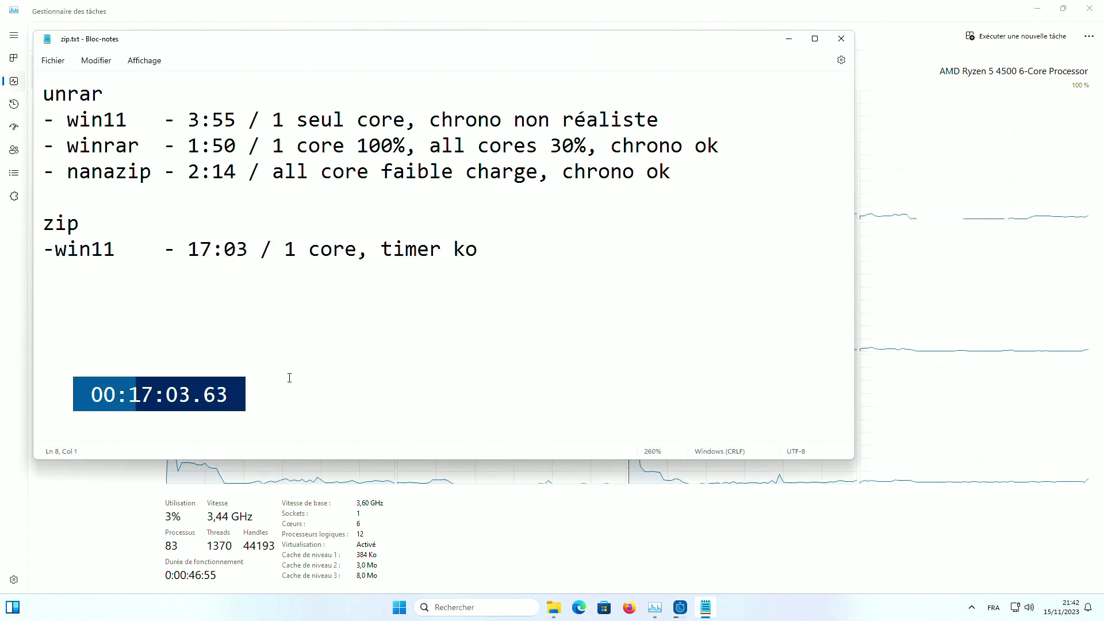
Rename the new ZIP archive in Téléchargements as AMiNIMiga-v202F0.zip
left_click(554, 607)
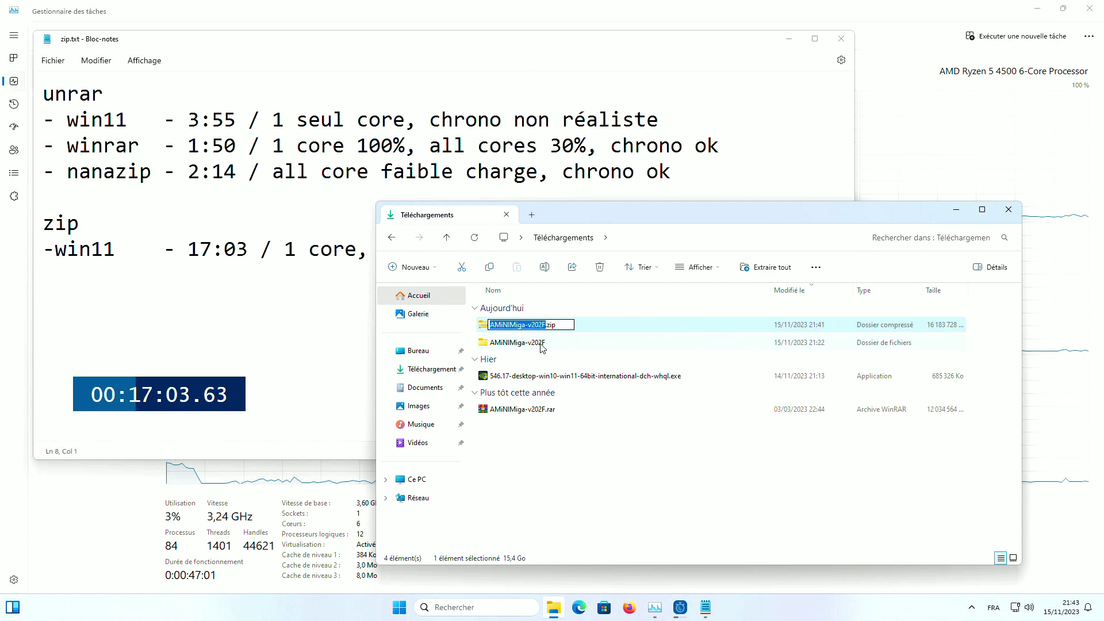
key("End")
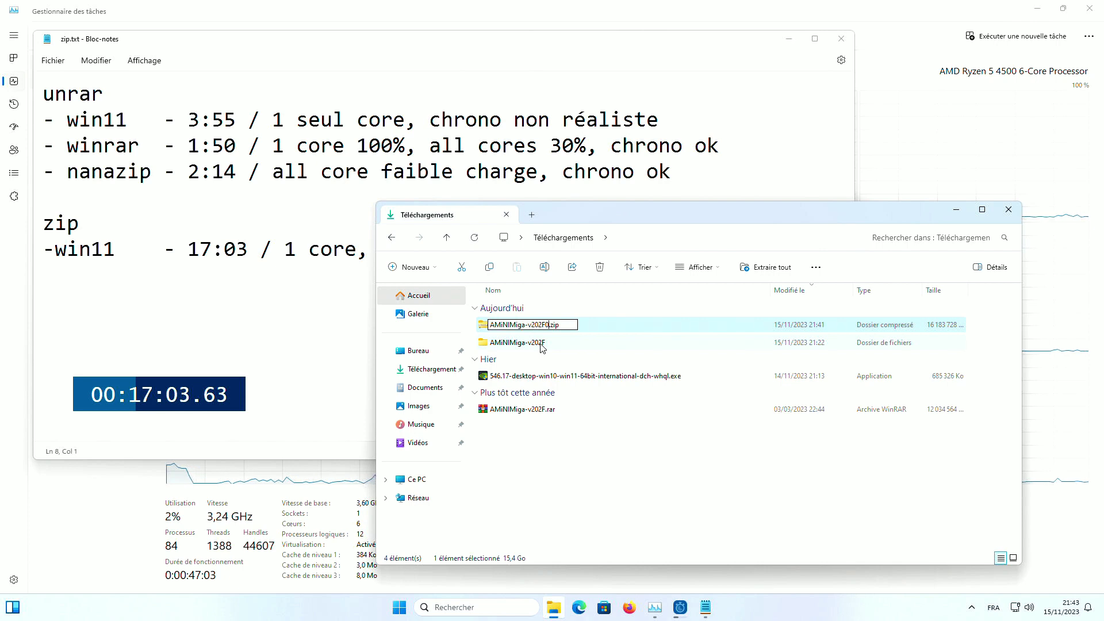
key("Return")
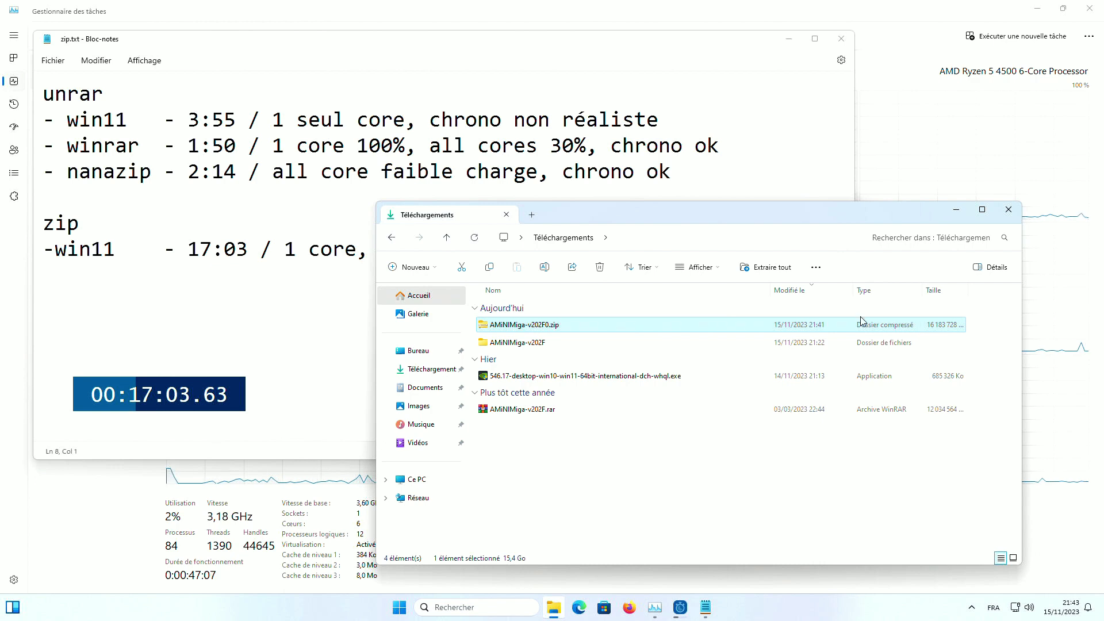
Append the archive size 16183 to the win11 line under the zip heading in zip.txt and start a new line
key("alt+Tab")
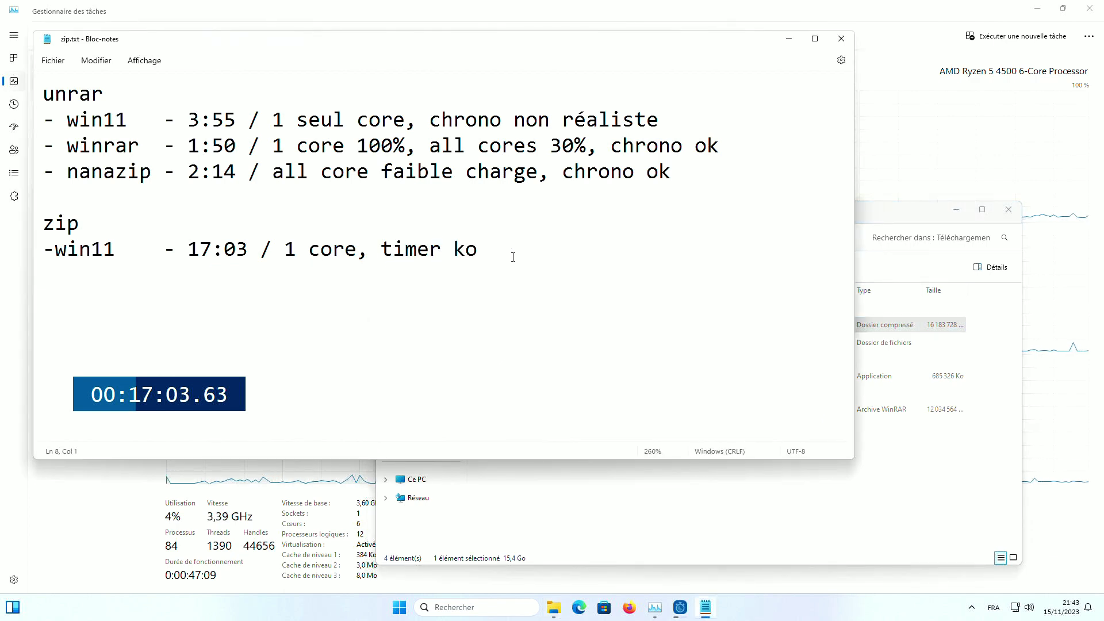
left_click(513, 257)
type("161")
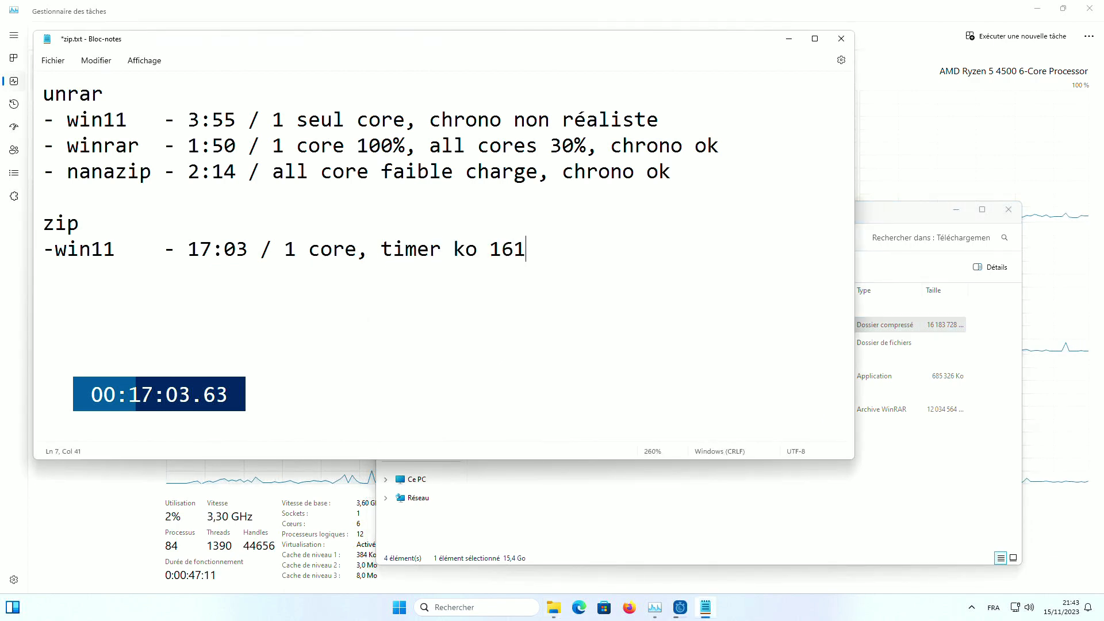
type("83")
key("Return")
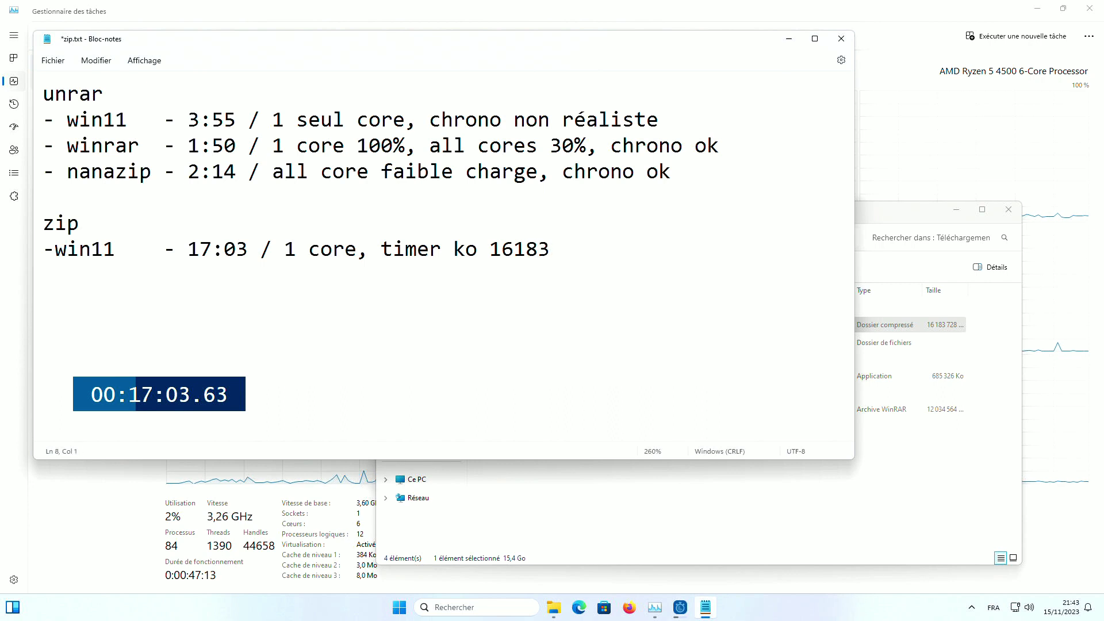
Insert a space after the leading dash of the win11 line under the zip heading and save zip.txt
left_click(54, 249)
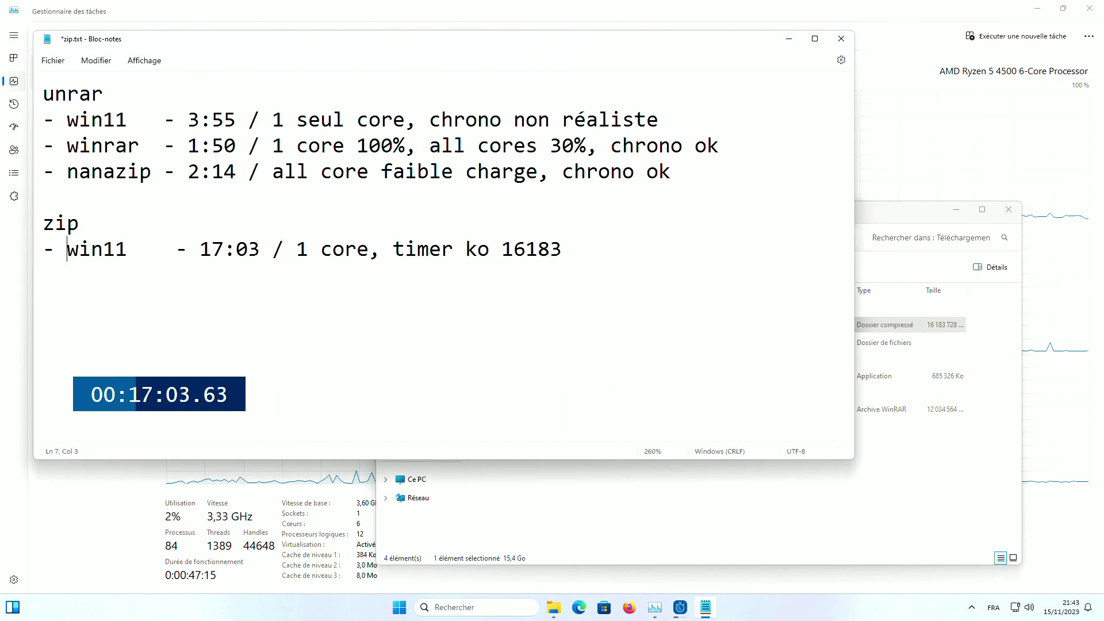
key("Delete")
type("w")
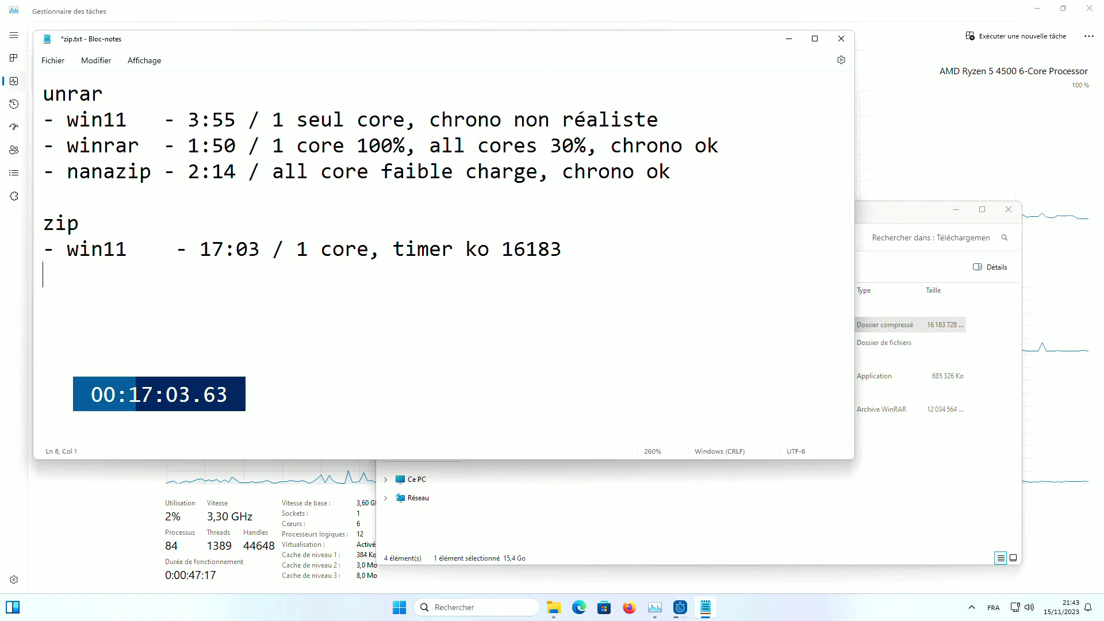
key("ctrl+s")
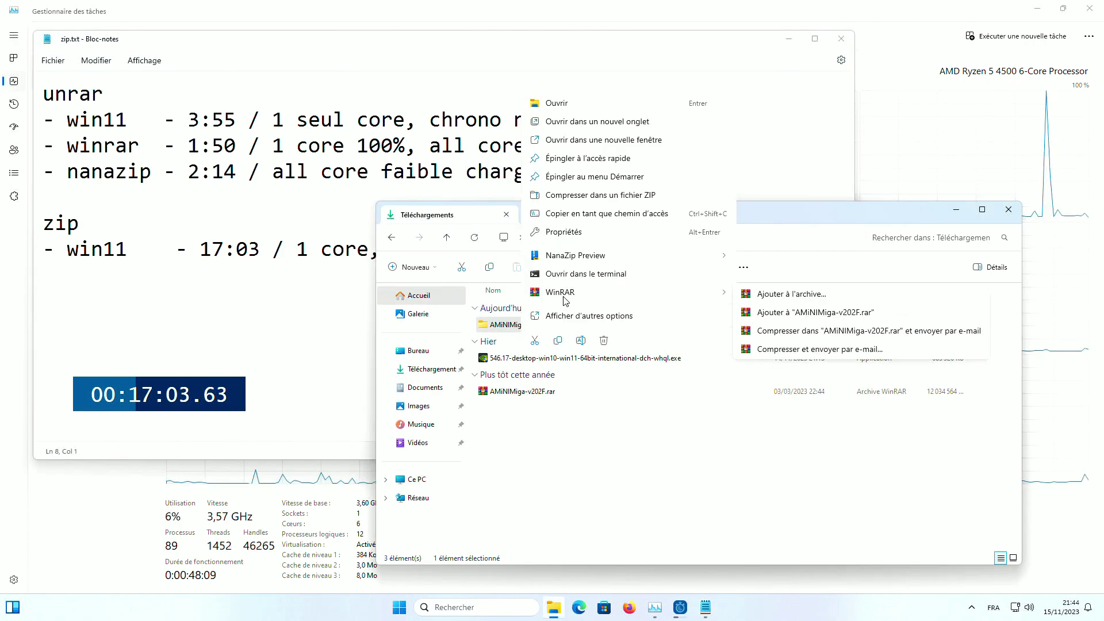
Set up a WinRAR archive of the AMiNIMiga-v202F folder in ZIP format with the Normale compression method
left_click(777, 297)
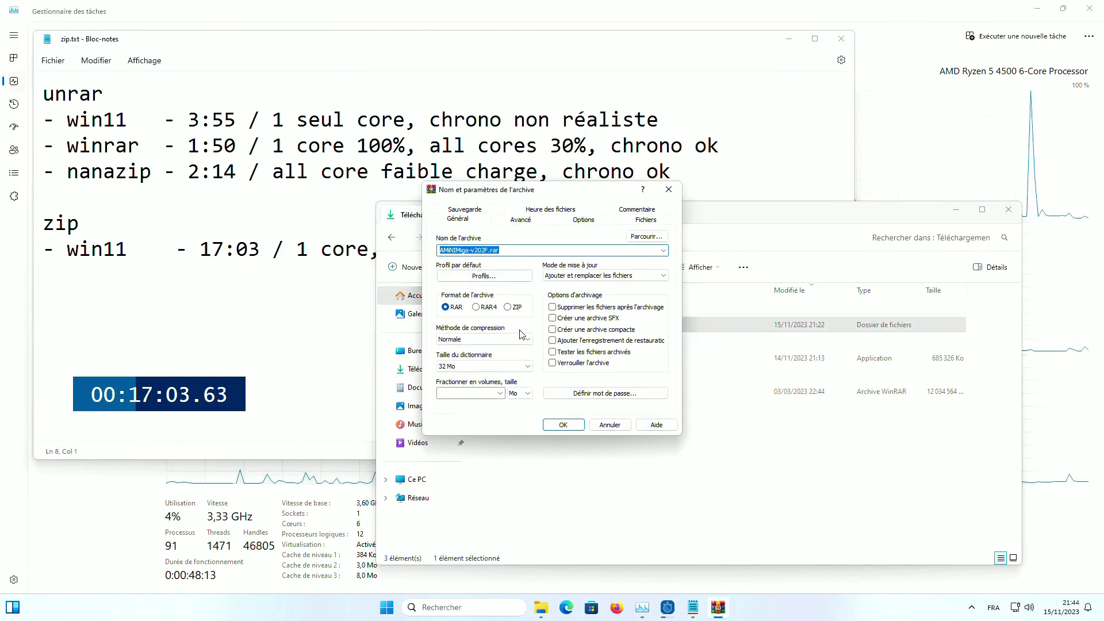
left_click(509, 307)
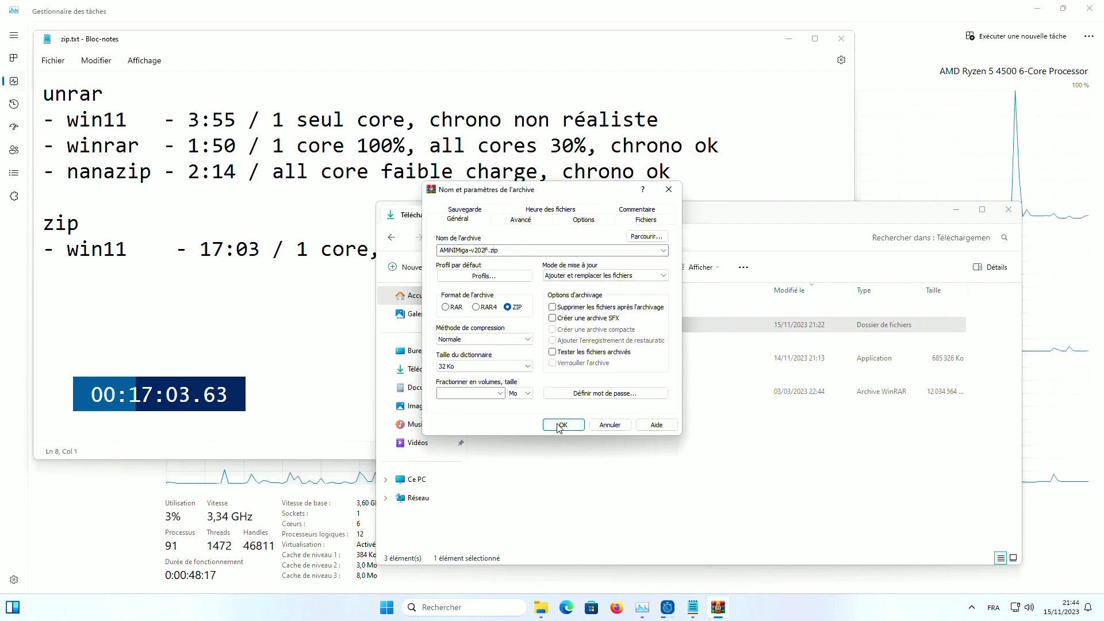
left_click(485, 340)
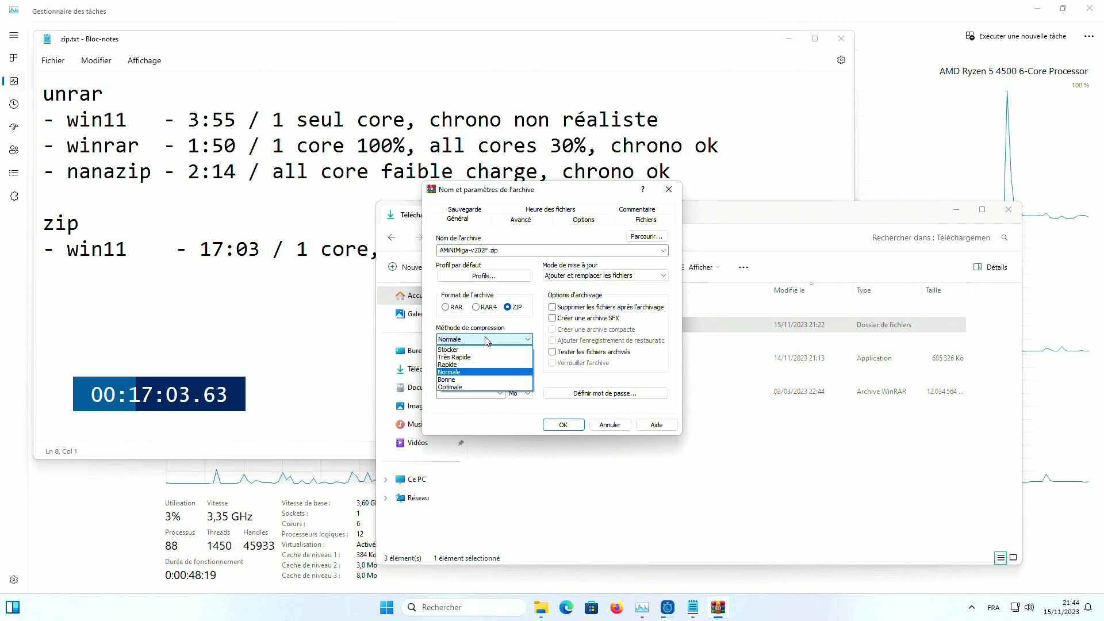
left_click(453, 373)
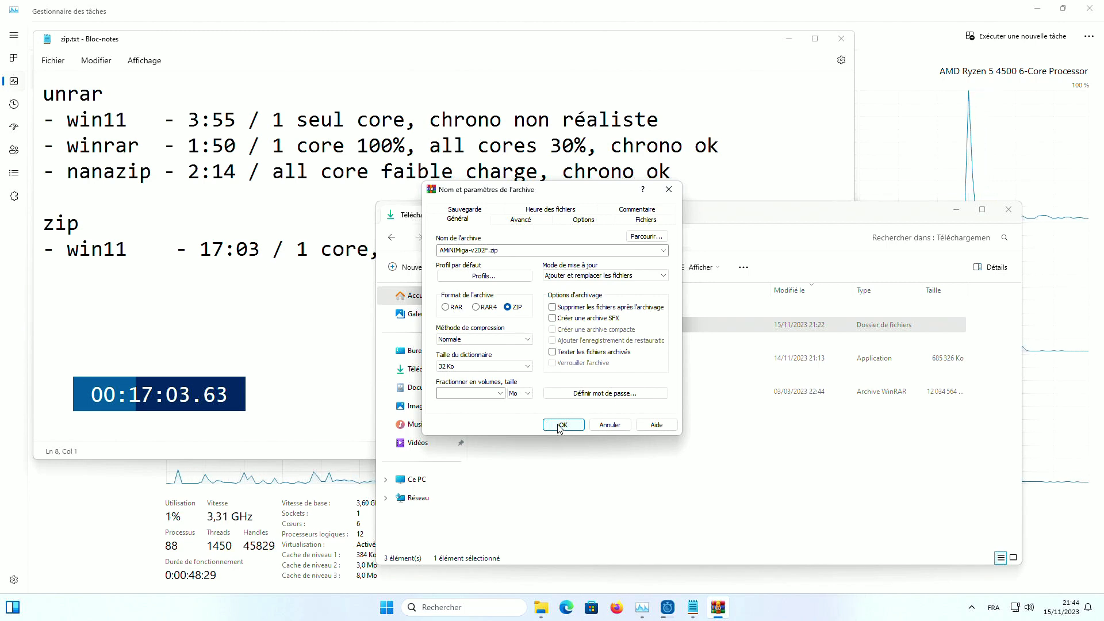
Reset the stopwatch, start the WinRAR ZIP compression and move its progress window aside to watch the processor graphs
left_click(213, 399)
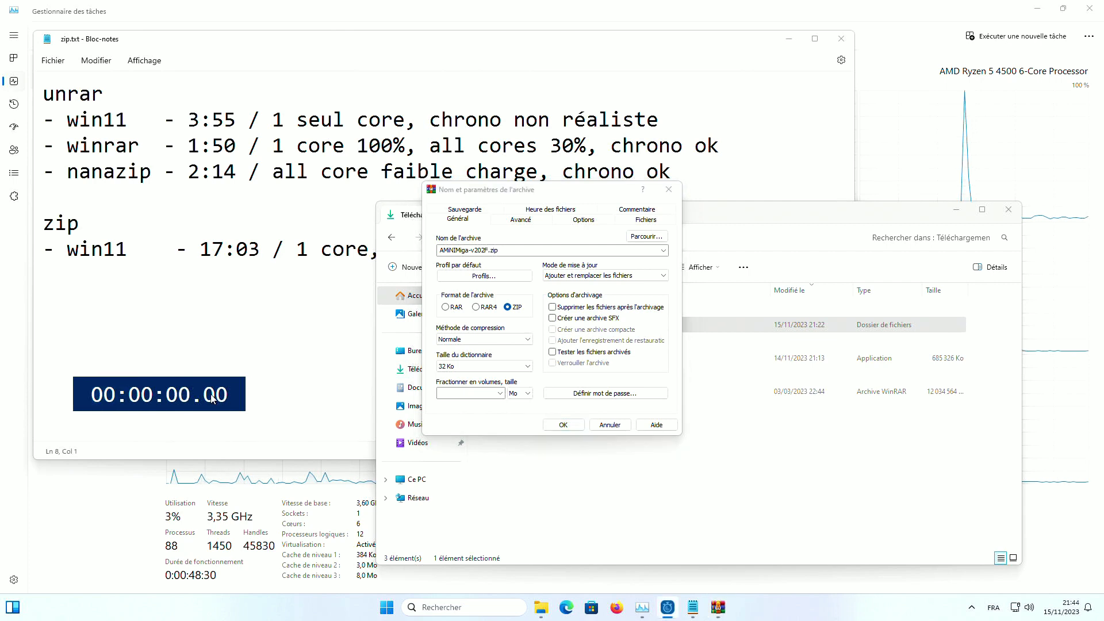
left_click(563, 425)
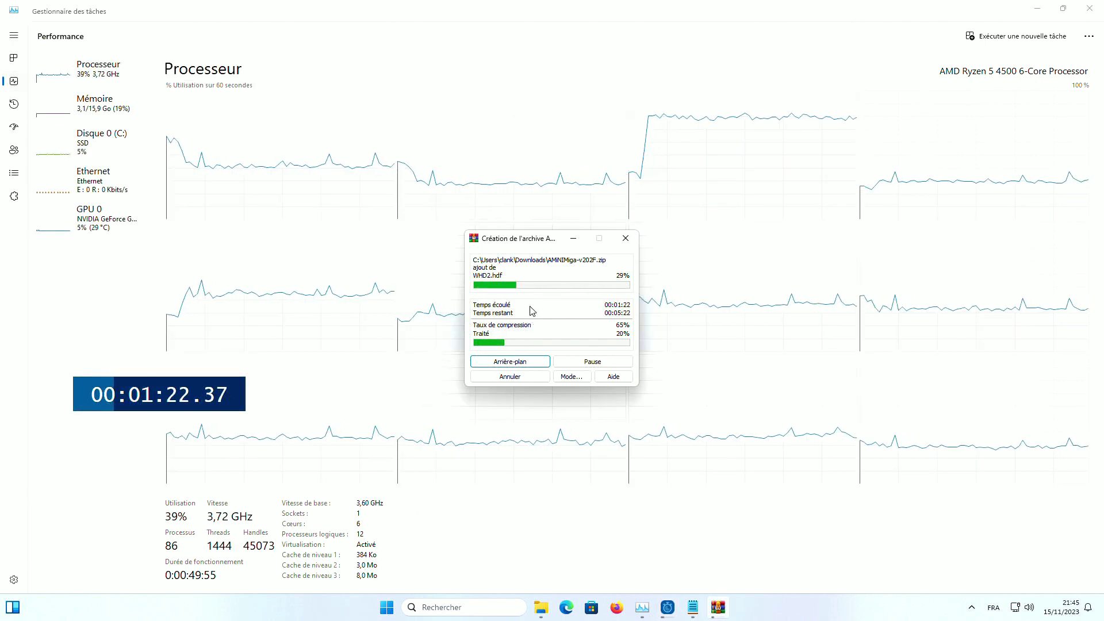
left_click_drag(529, 242, 648, 339)
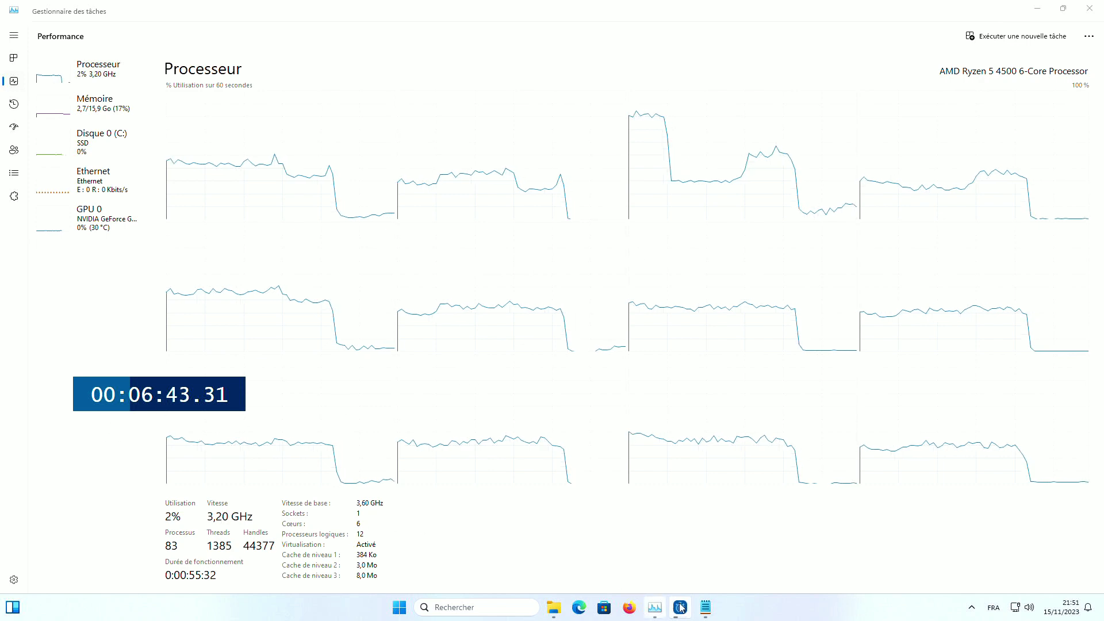
Add the line "- winrar - 6:43 / all cores, timer ok" below the win11 line under the zip heading in zip.txt
left_click(706, 607)
left_click(597, 308)
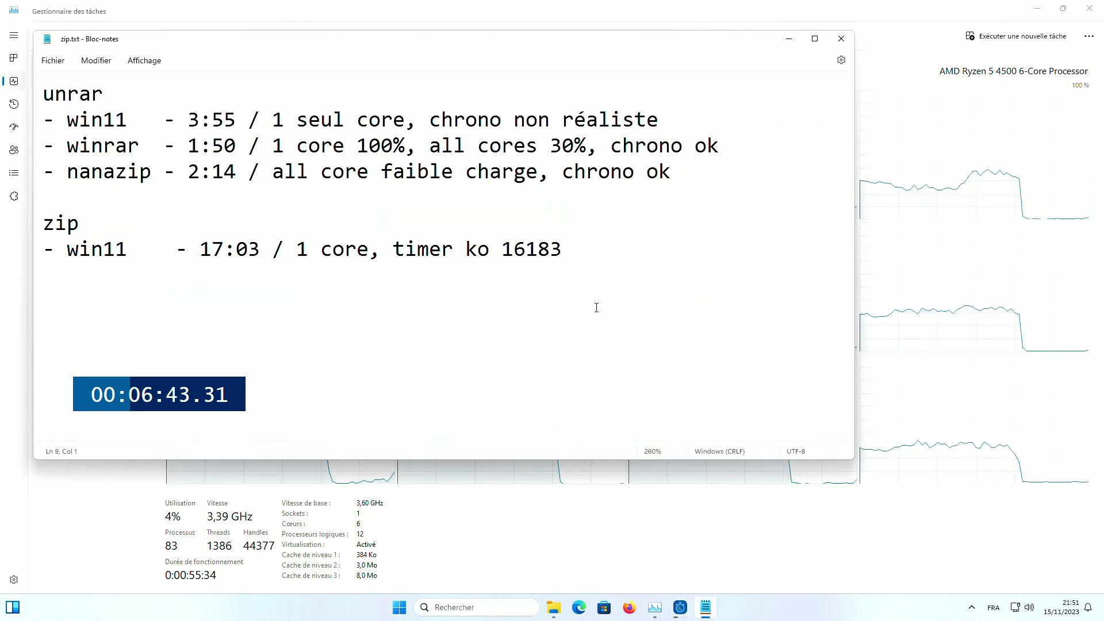
key("BackSpace")
type("-")
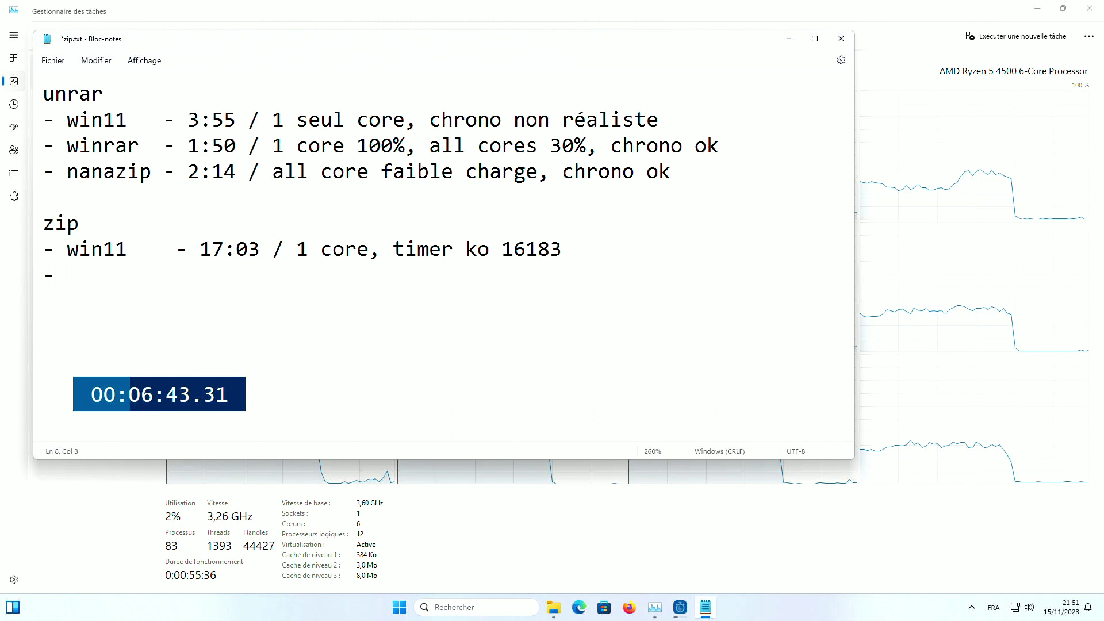
type(" winrar    ")
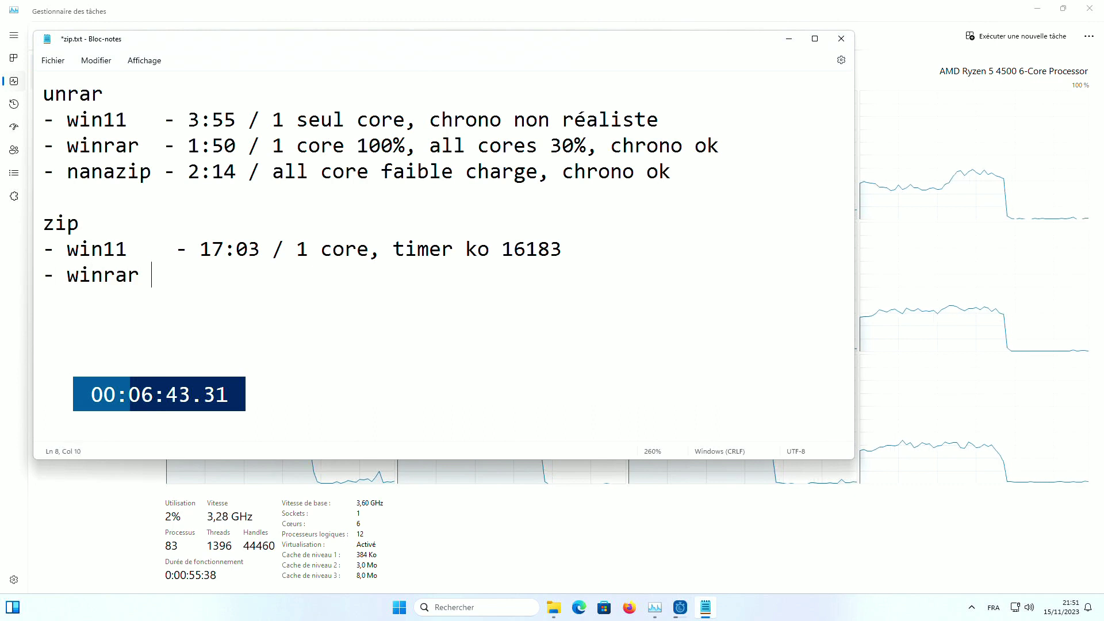
type("-")
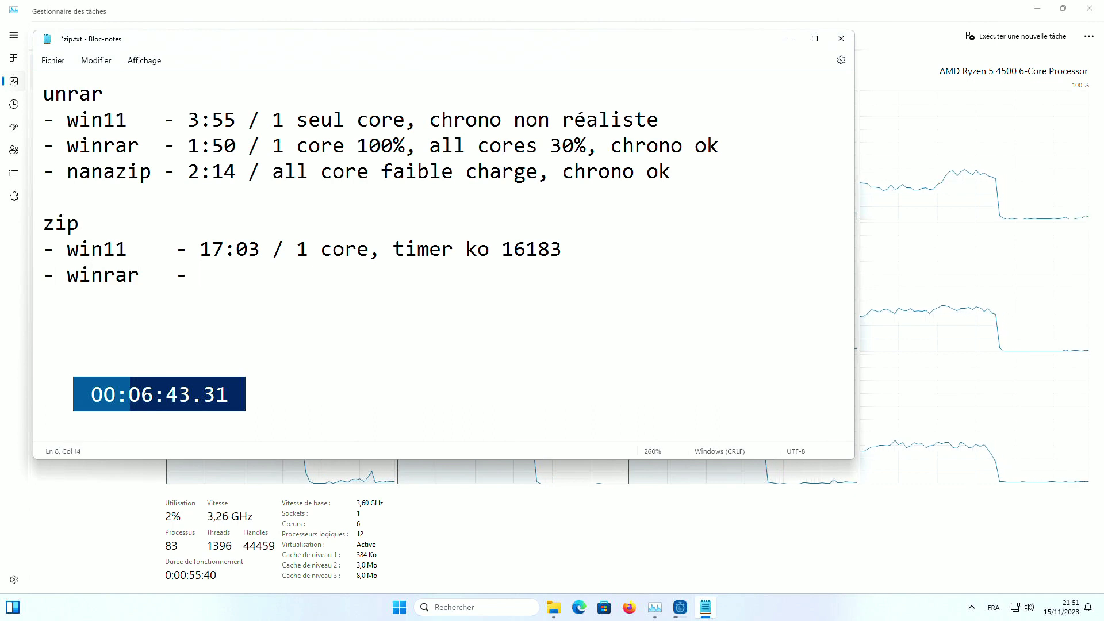
type("  6:")
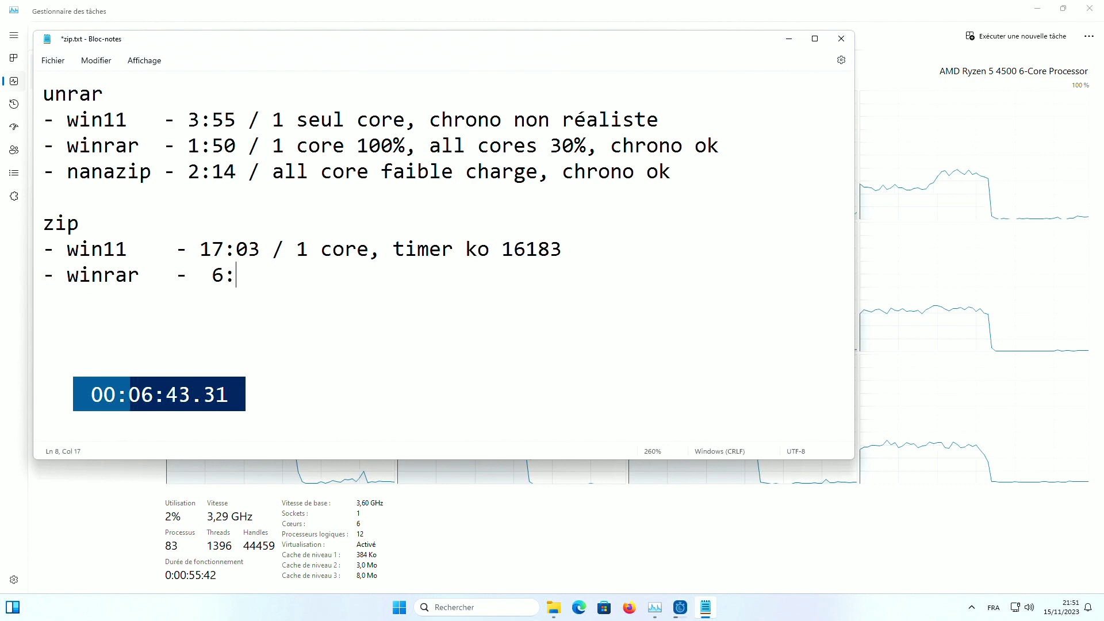
type("43 / ")
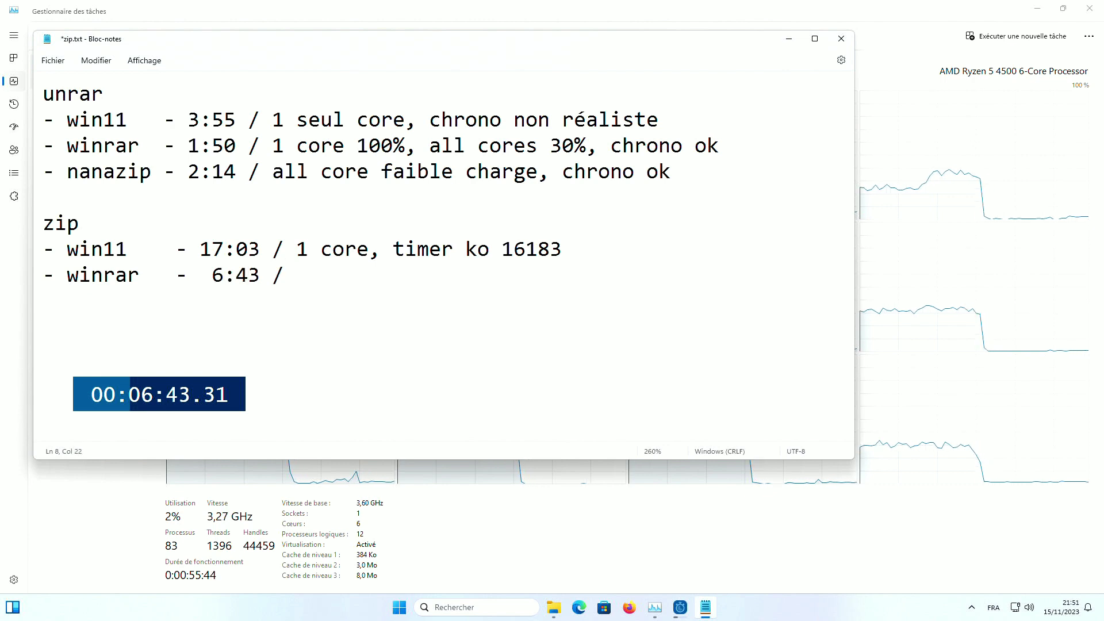
type("all cores, t")
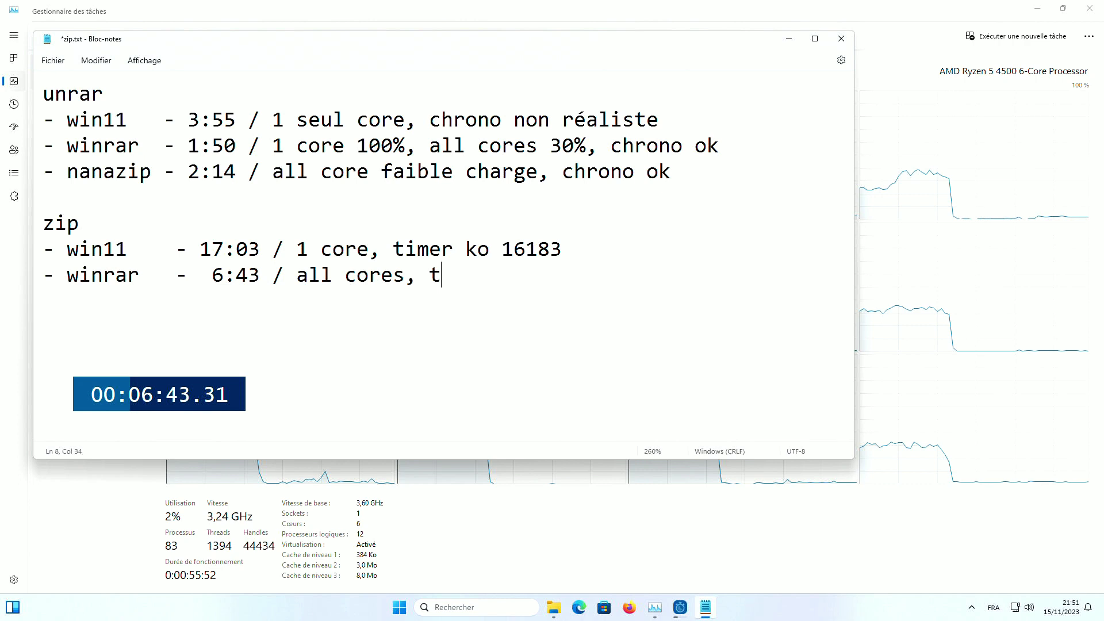
type("imer")
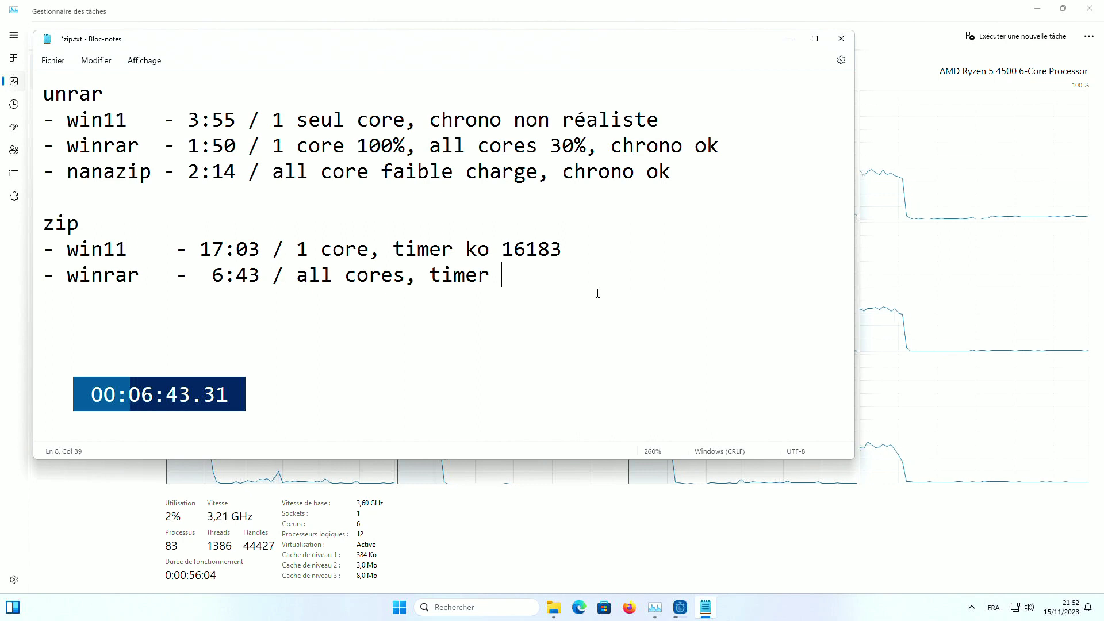
type("ok")
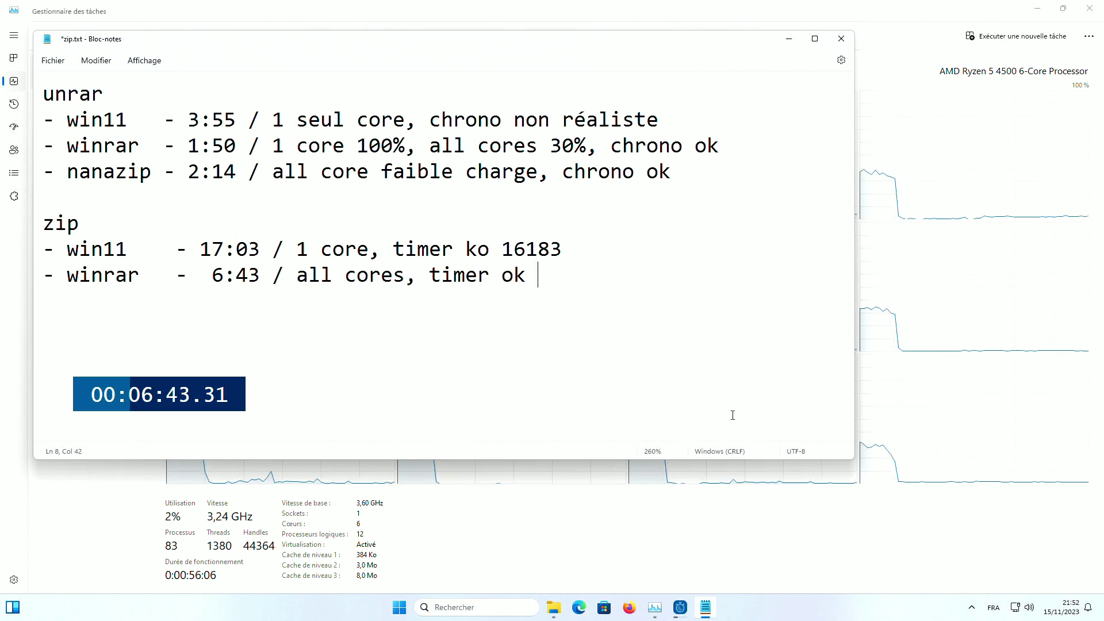
Look up the new ZIP's size, append 16159 to the winrar line, begin a new dash line and save zip.txt
left_click(554, 607)
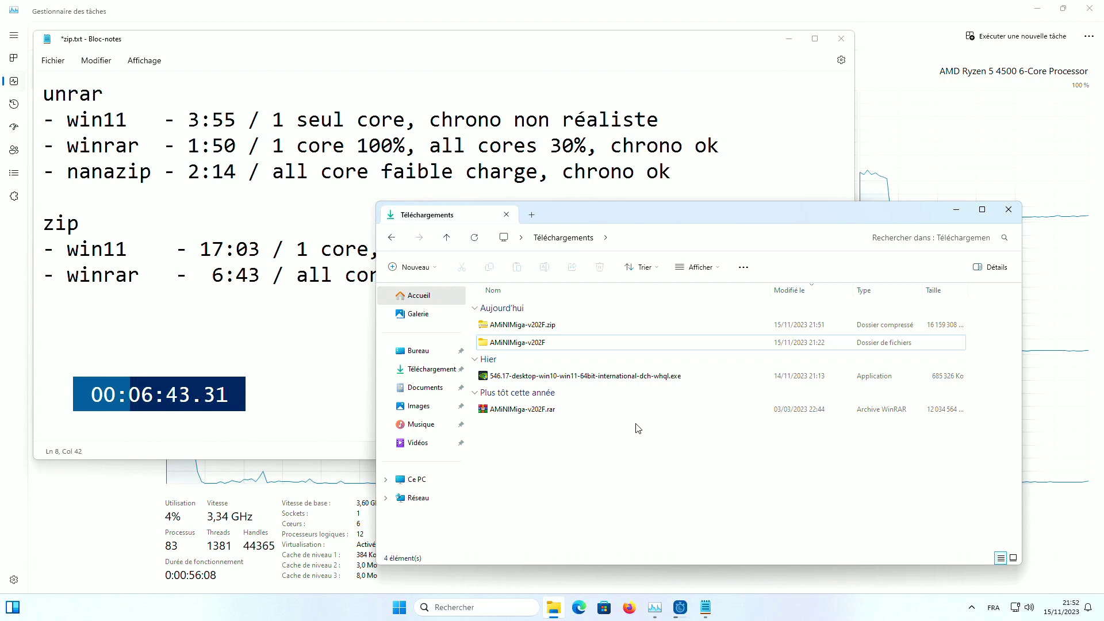
key("alt+Tab")
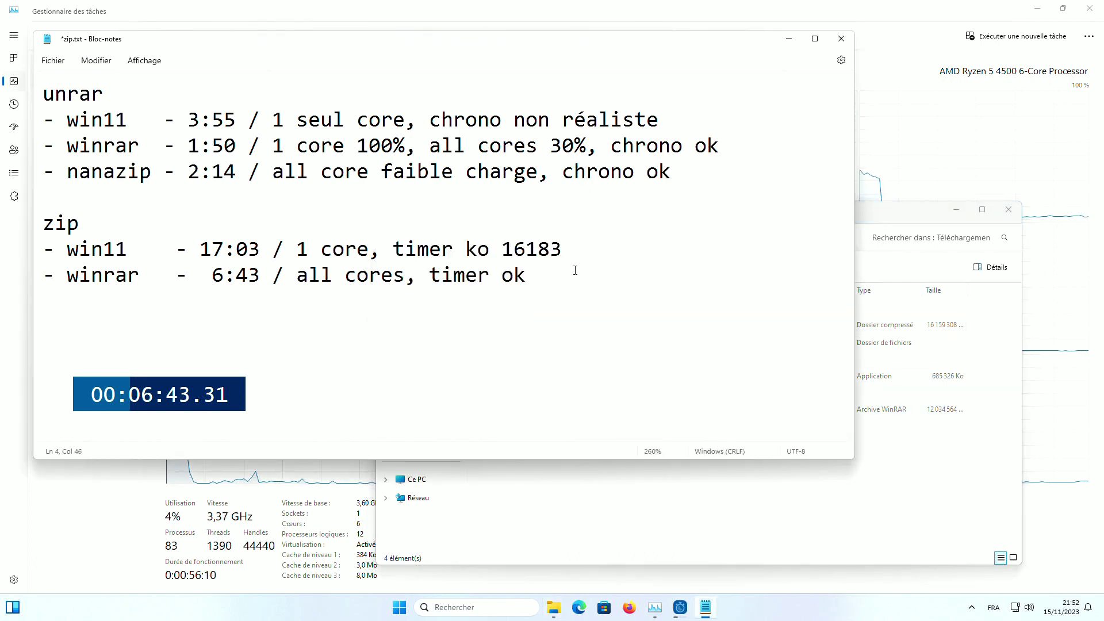
type("16159")
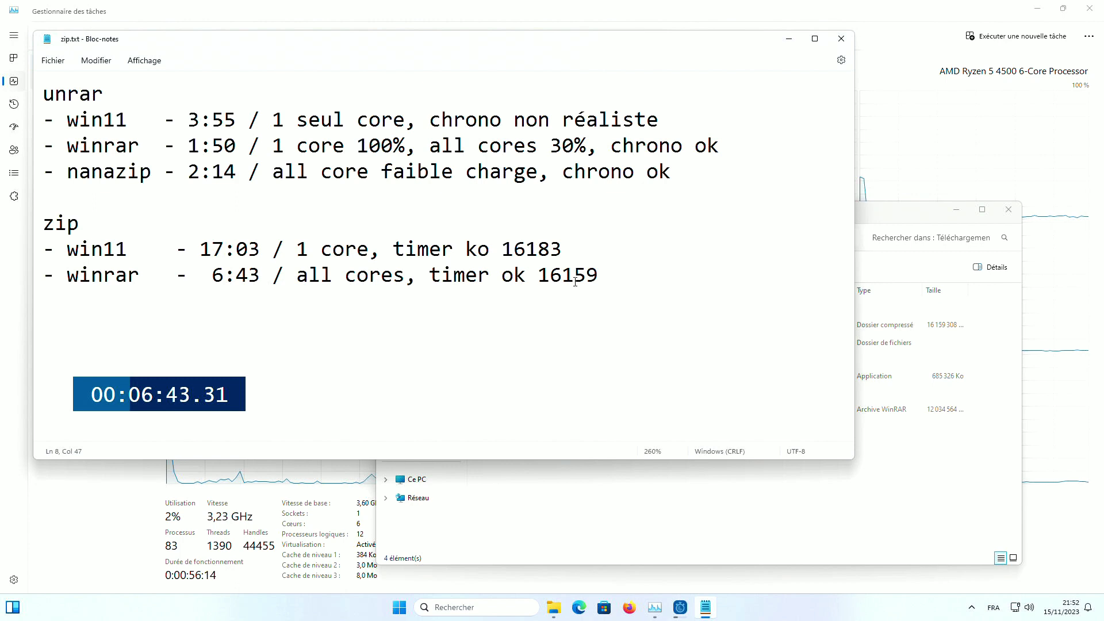
key("Return")
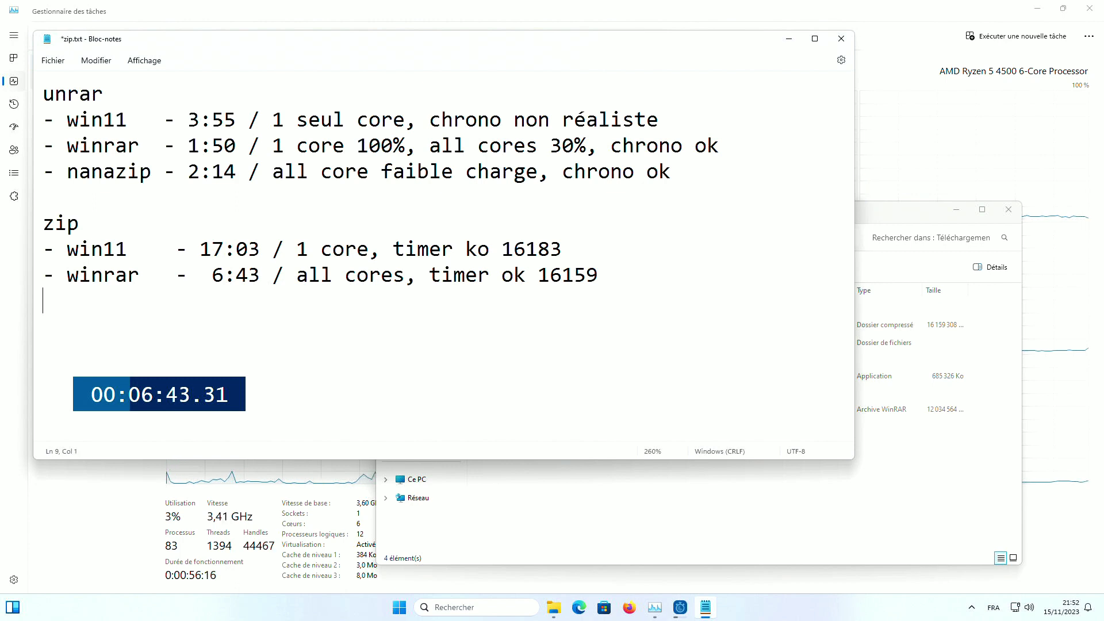
type("-")
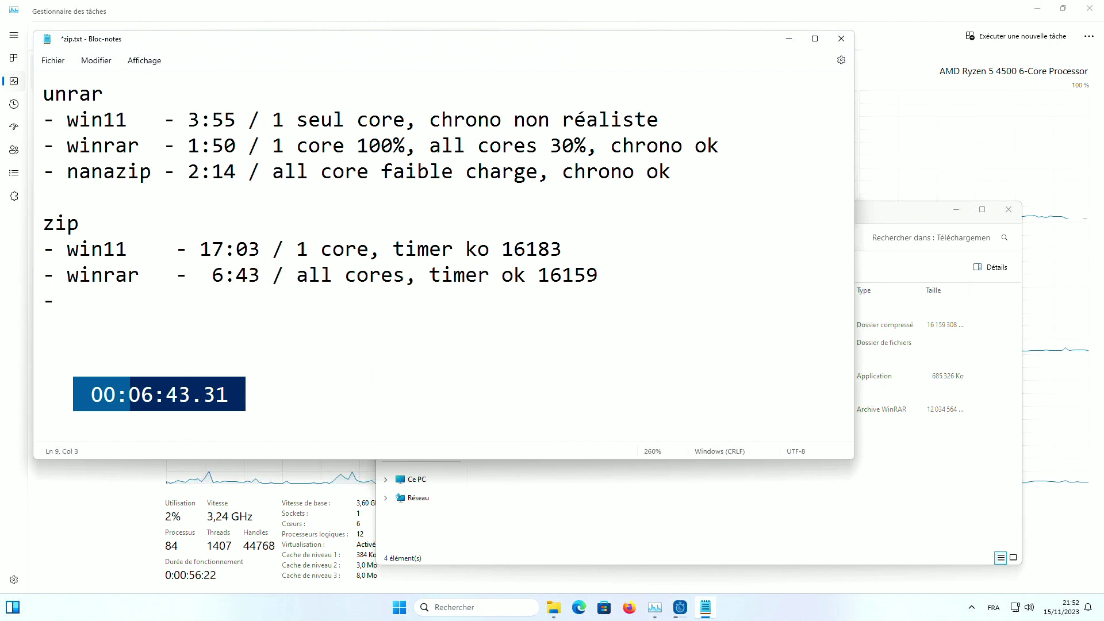
key("ctrl+s")
Permanently delete AMiNIMiga-v202F.zip from the Téléchargements folder
key("alt+Tab")
left_click(535, 323)
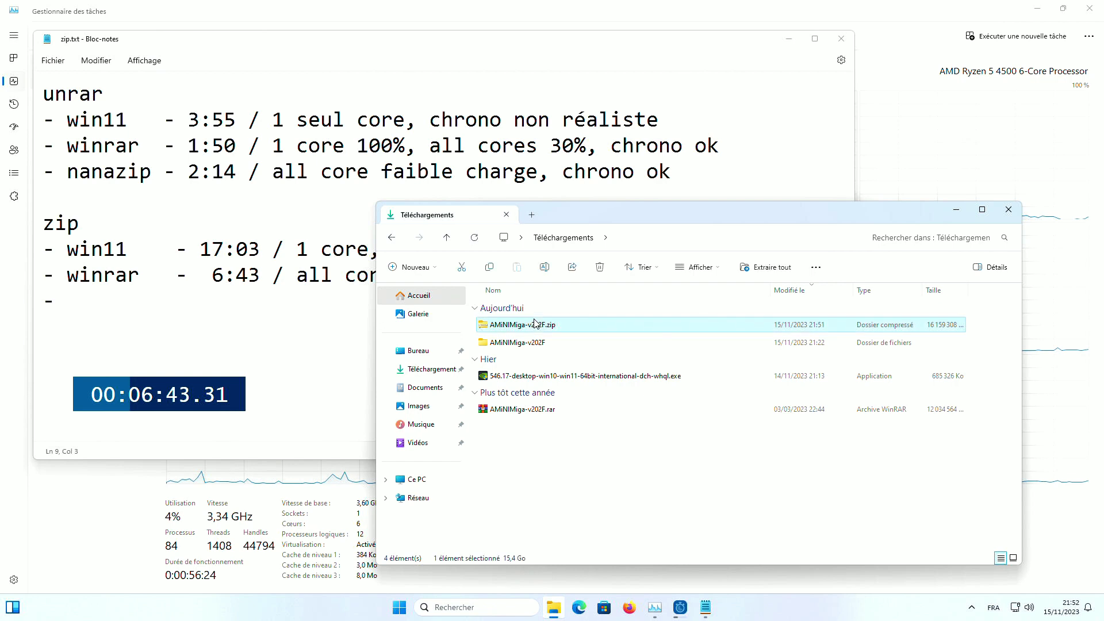
key("shift+Delete")
key("Return")
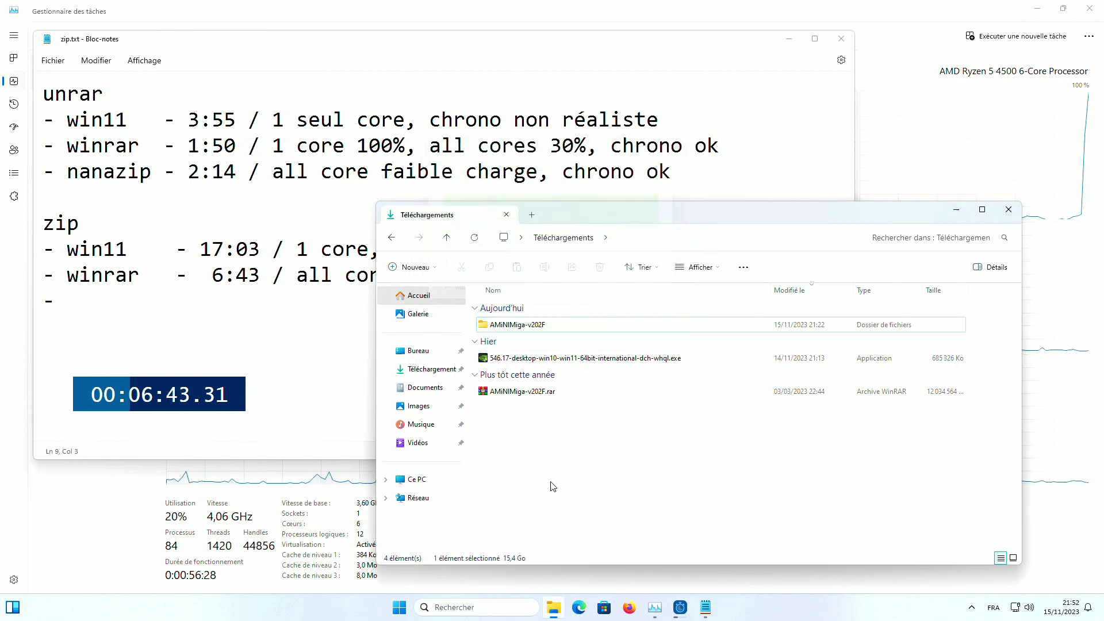
Reset the stopwatch to zero and bring up the NanaZip Preview commands for the AMiNIMiga-v202F folder
left_click(230, 397)
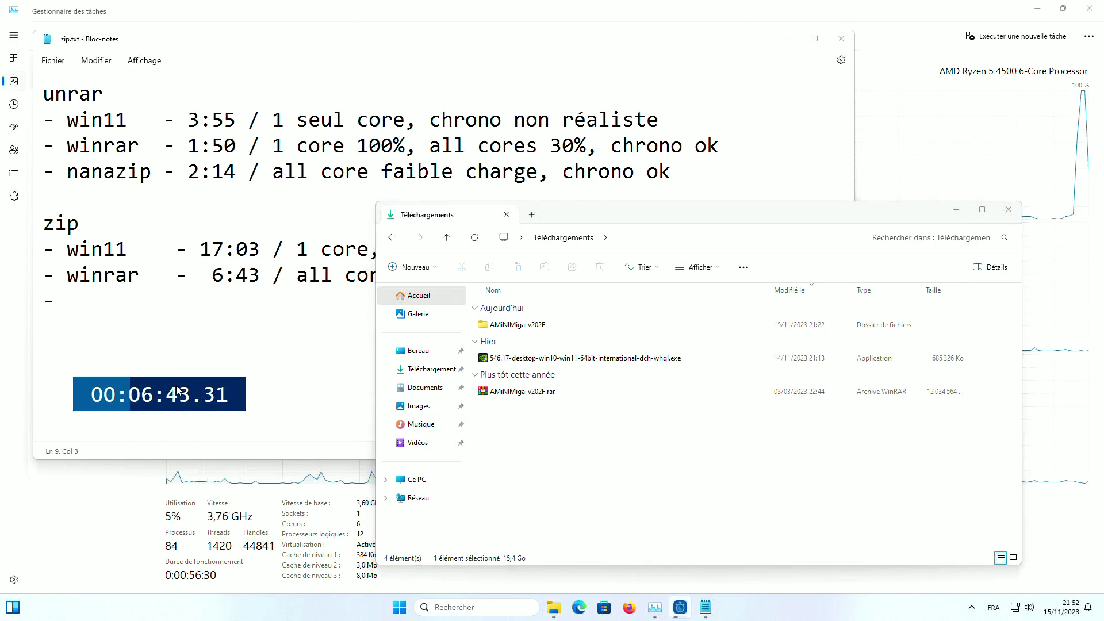
right_click(504, 332)
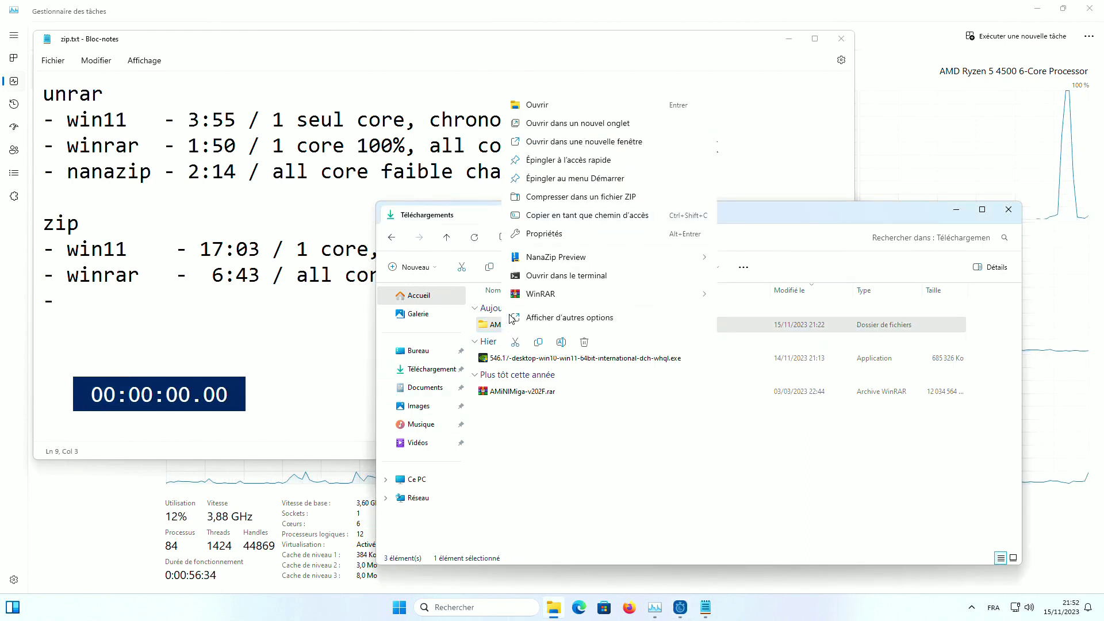
mouse_move(583, 258)
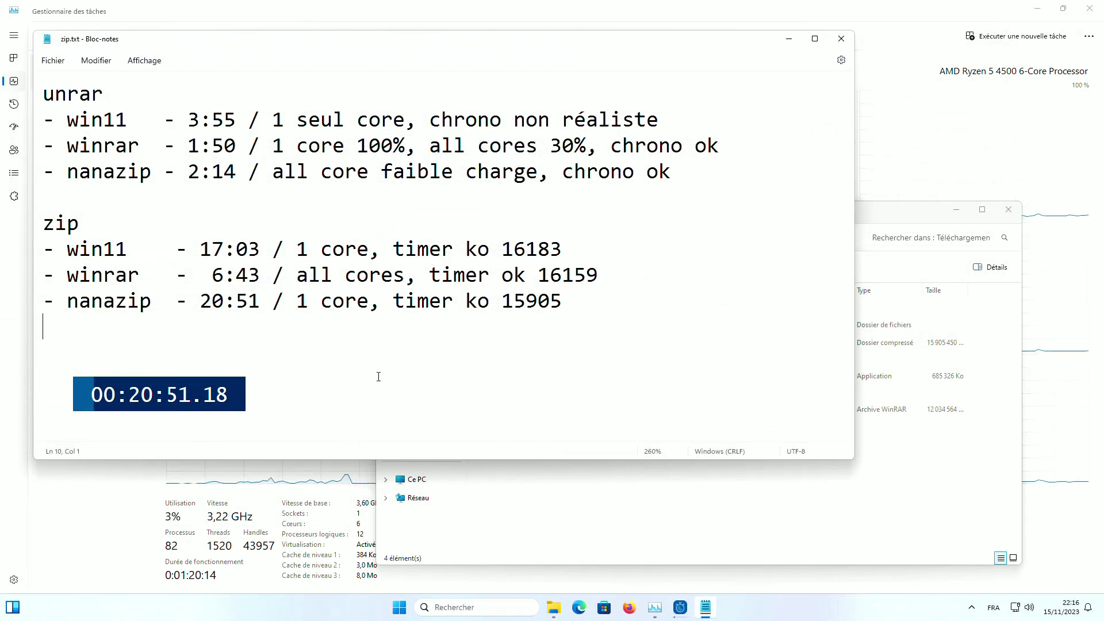
Compare the nanazip line's duration, core usage, timer note and archive size with the winrar line under the zip heading
left_click(373, 293)
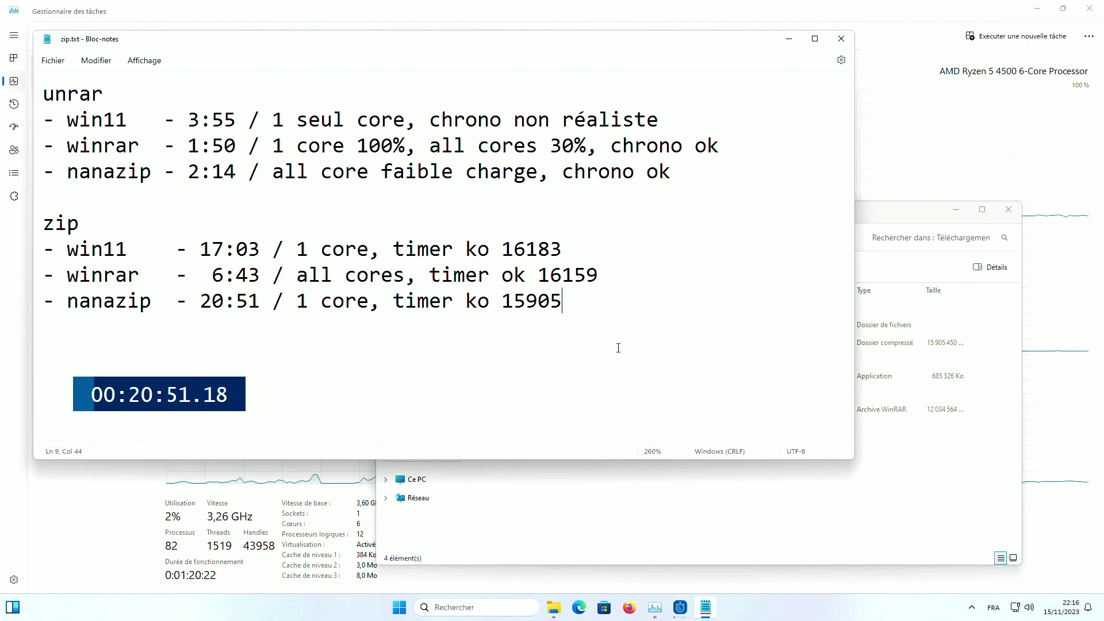
left_click_drag(397, 299, 490, 300)
left_click(550, 275)
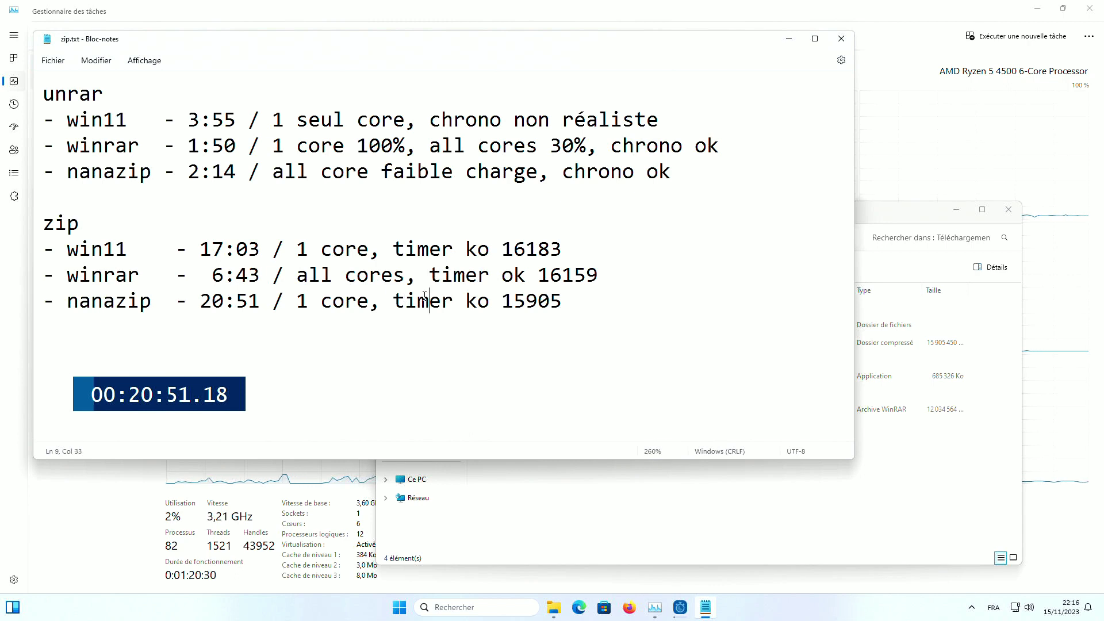
double_click(426, 301)
key("ctrl+Right")
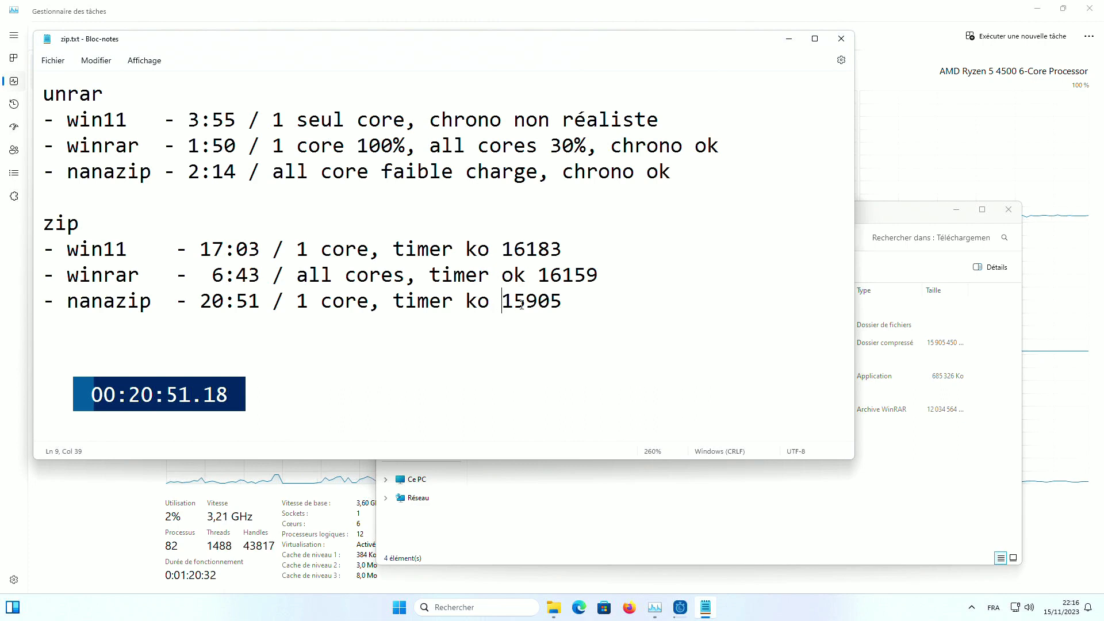
left_click(566, 305)
key("Up")
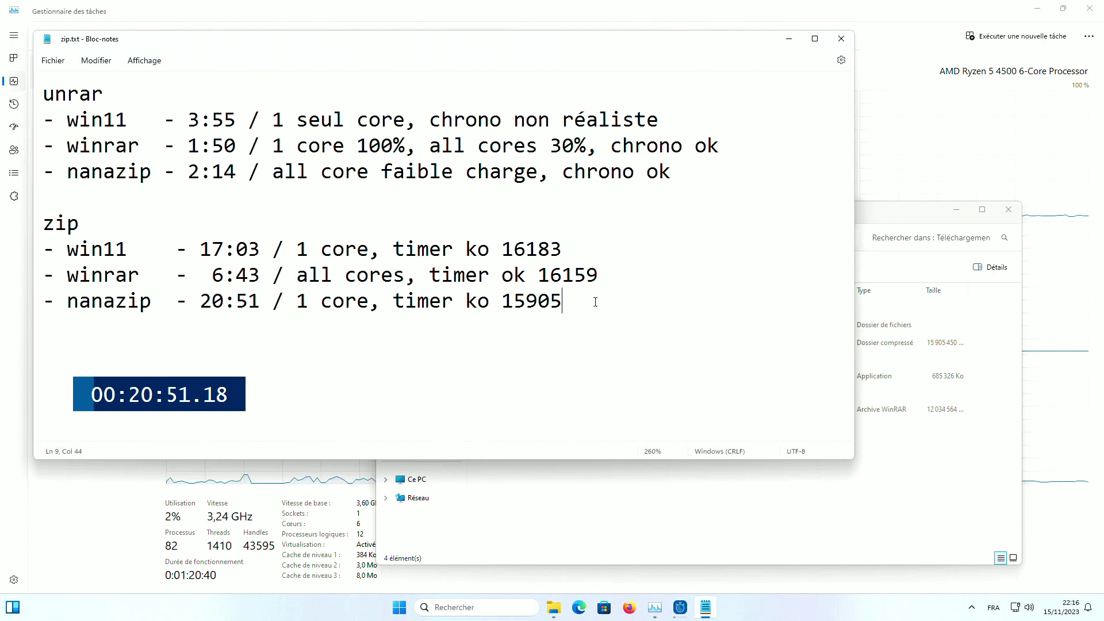
left_click(616, 266)
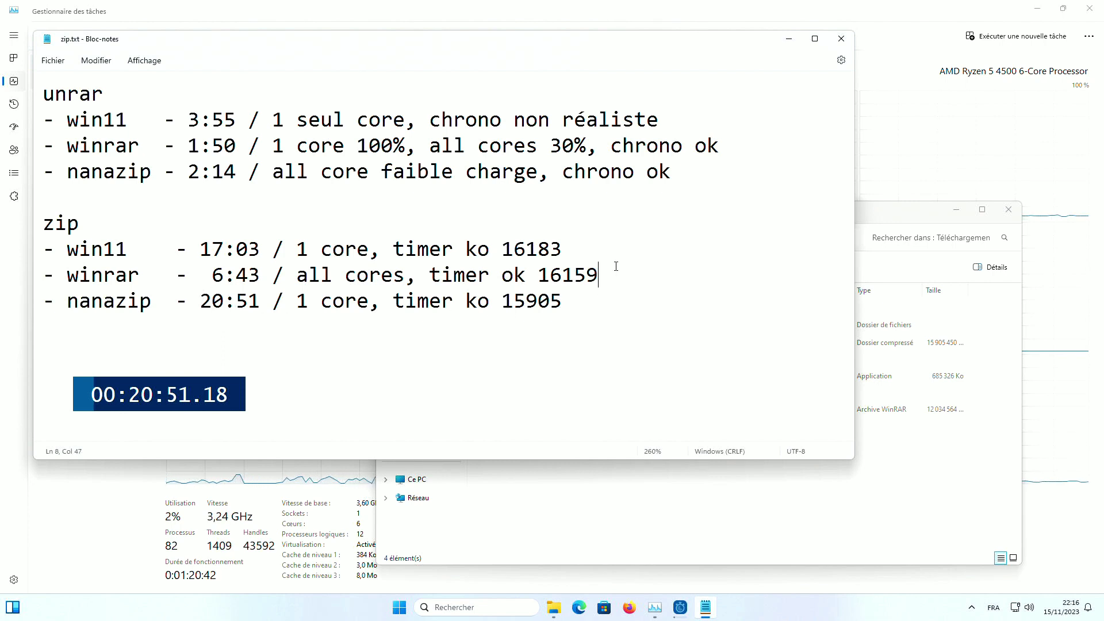
left_click(614, 299)
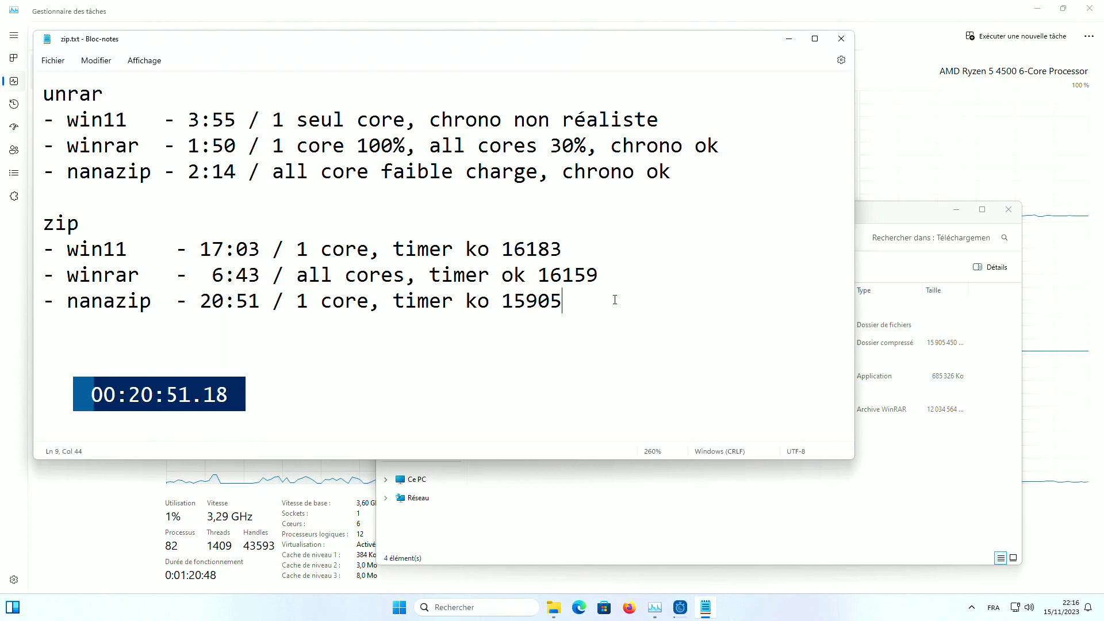
Add an empty line below the nanazip entry at the end of zip.txt
left_click(571, 308)
key("Return")
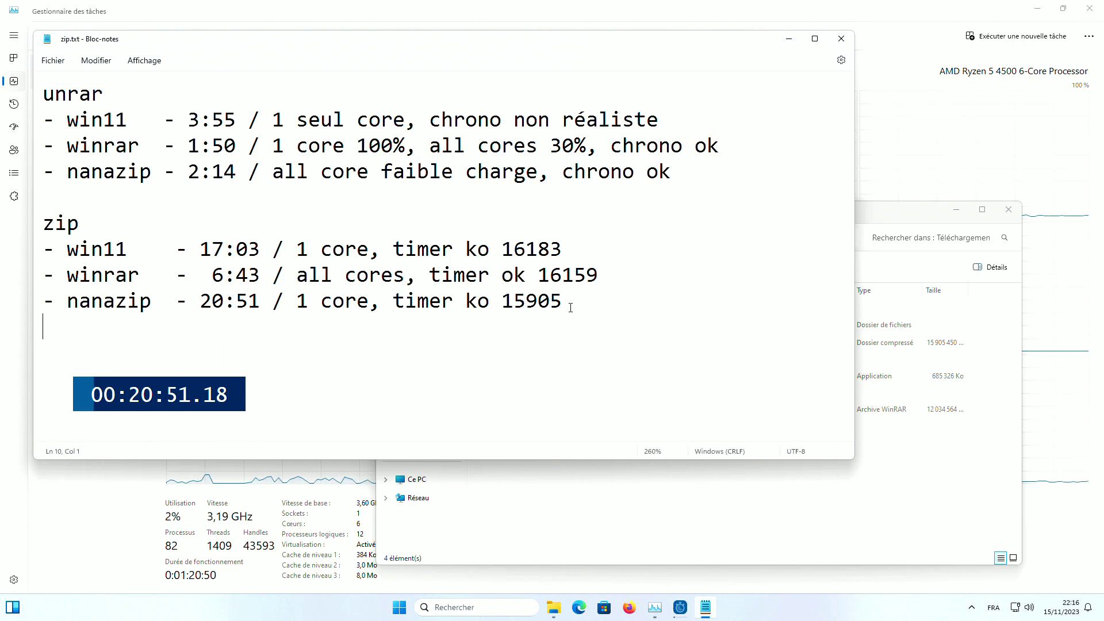
left_click(608, 249)
left_click(614, 294)
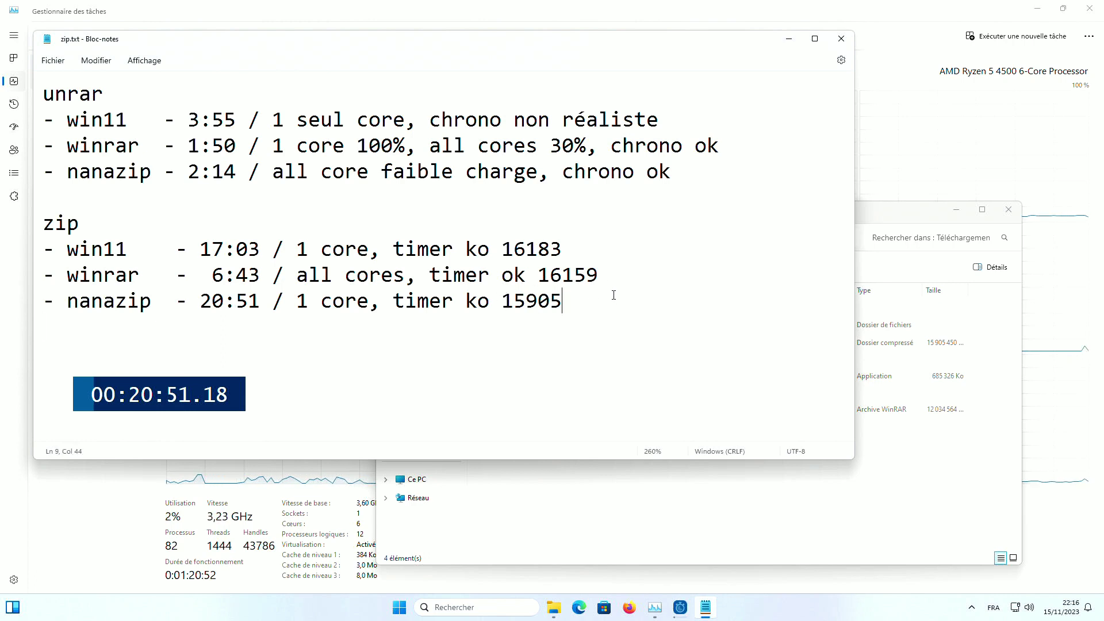
Compare the win11 and winrar durations under the zip heading and check the winrar archive size
left_click_drag(203, 248, 262, 249)
left_click(295, 235)
left_click_drag(212, 275, 262, 275)
left_click(610, 280)
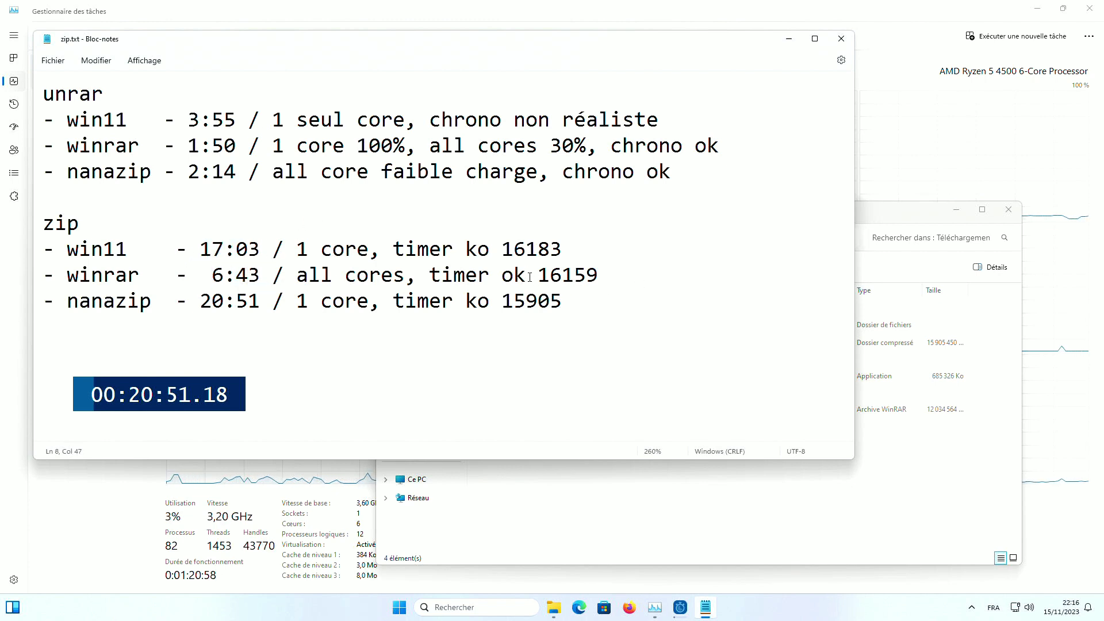
left_click_drag(537, 275, 618, 277)
key("Up")
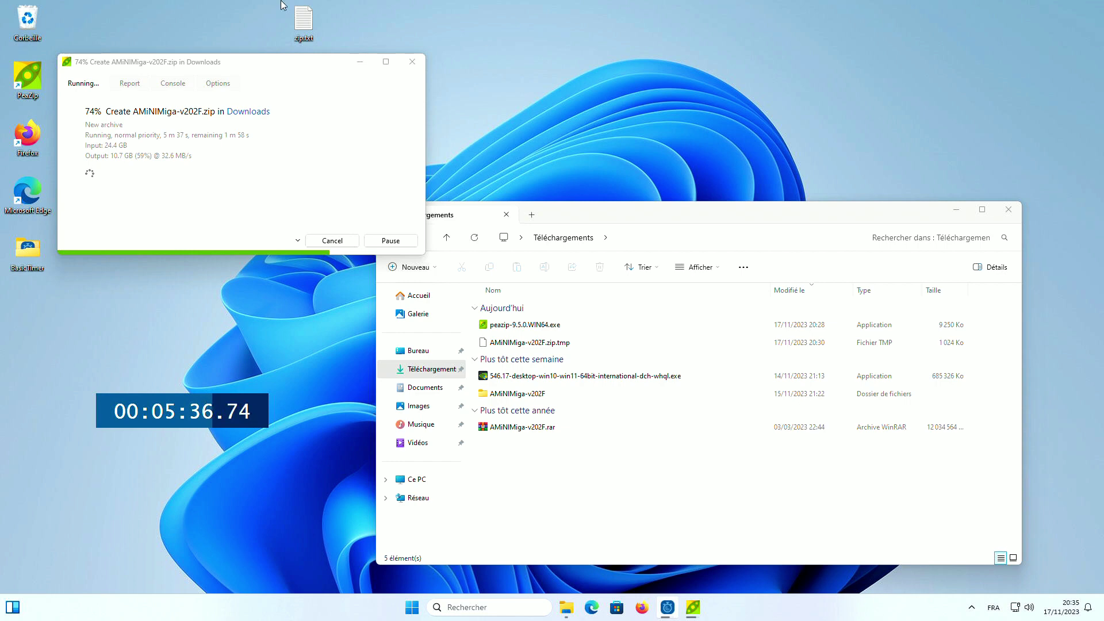
Move the PeaZip progress window aside, open zip.txt from the desktop and start a "- peazip -" line below nanazip
left_click_drag(305, 71, 362, 54)
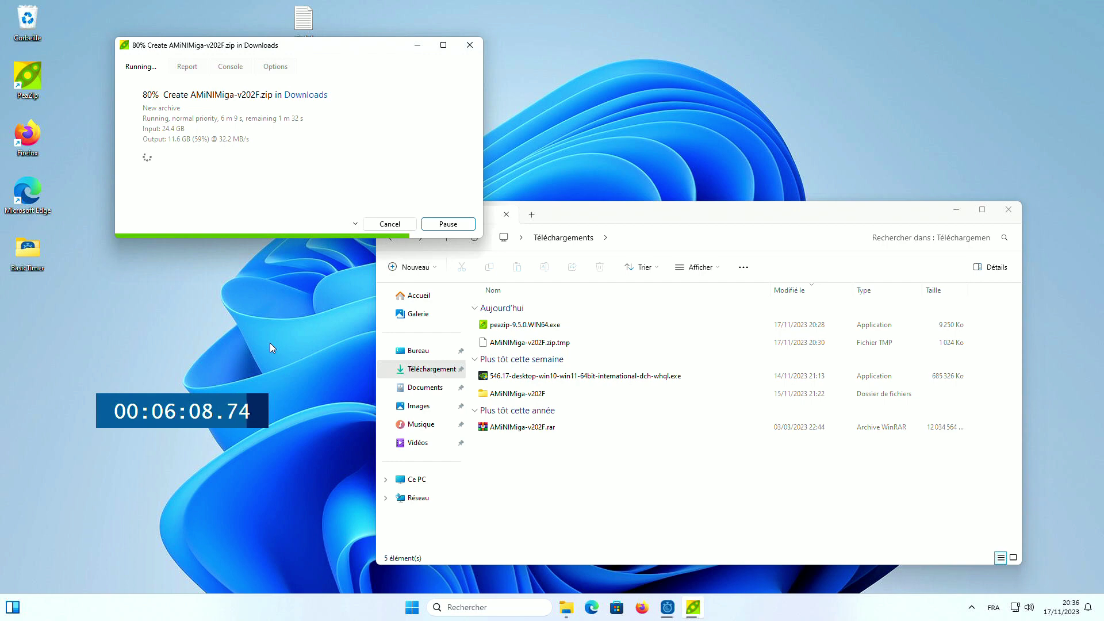
double_click(303, 20)
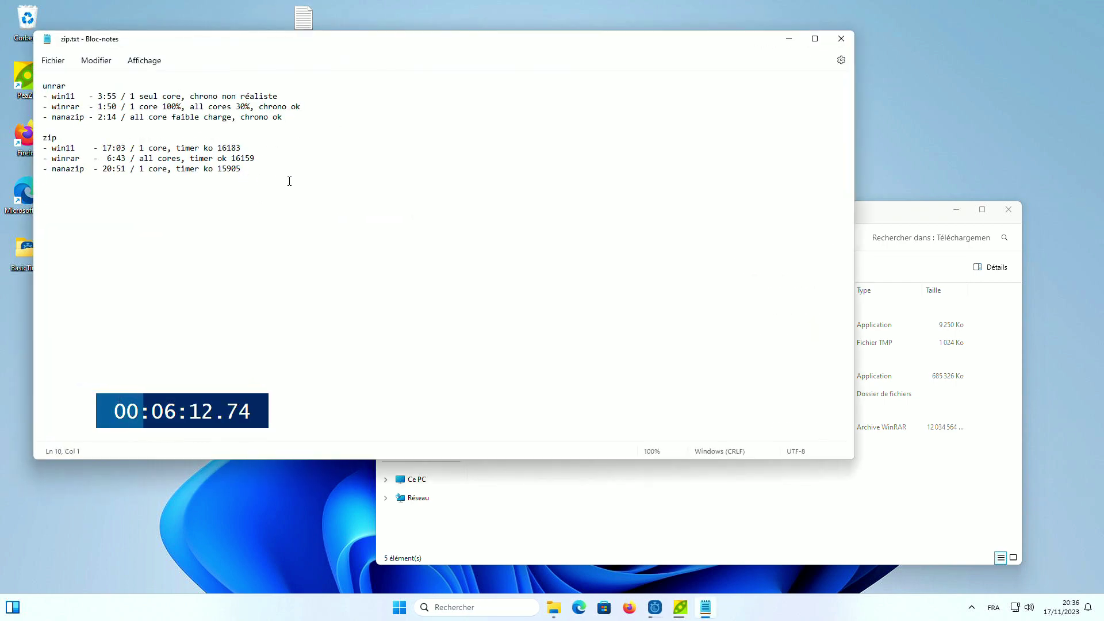
type("- pea")
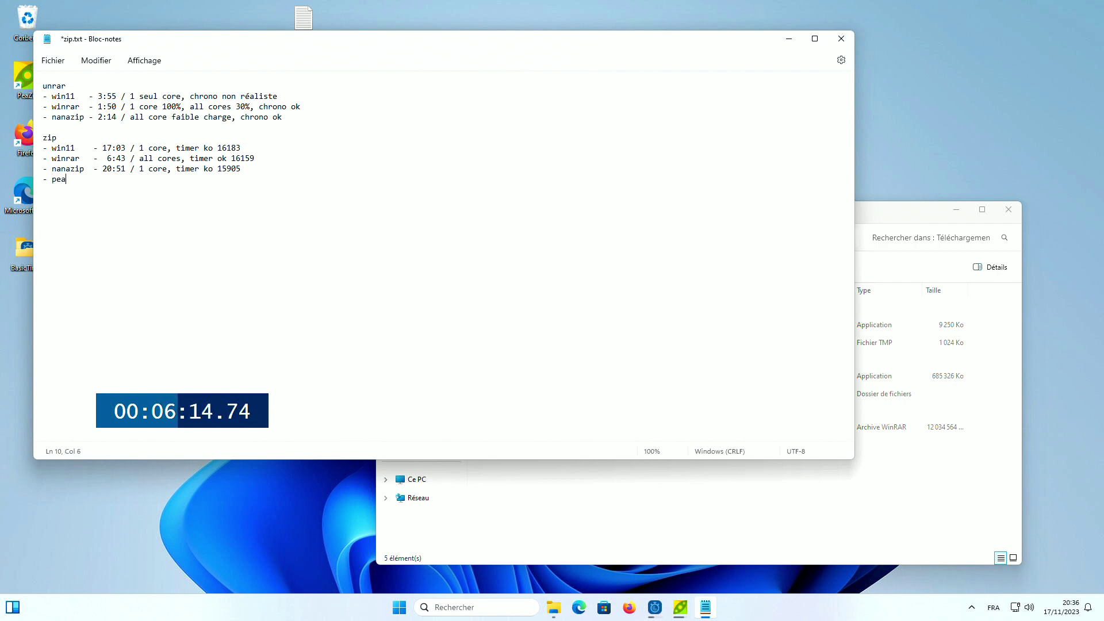
type("zip   -")
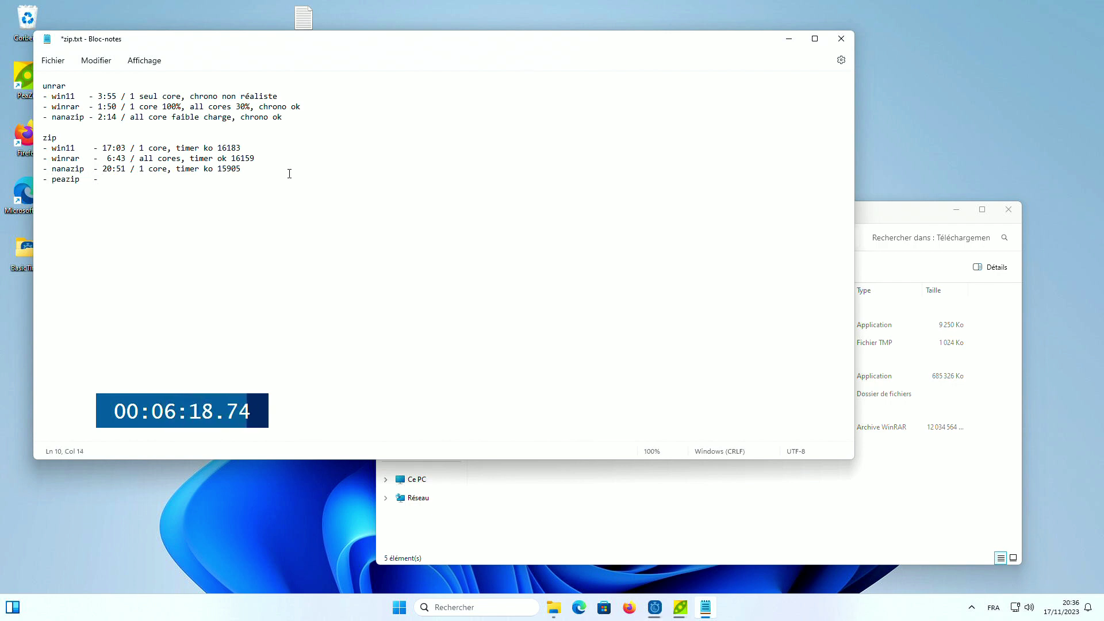
Examine the per-core processor graphs in a maximized Task Manager, with the PeaZip compression progress window in front
right_click(817, 608)
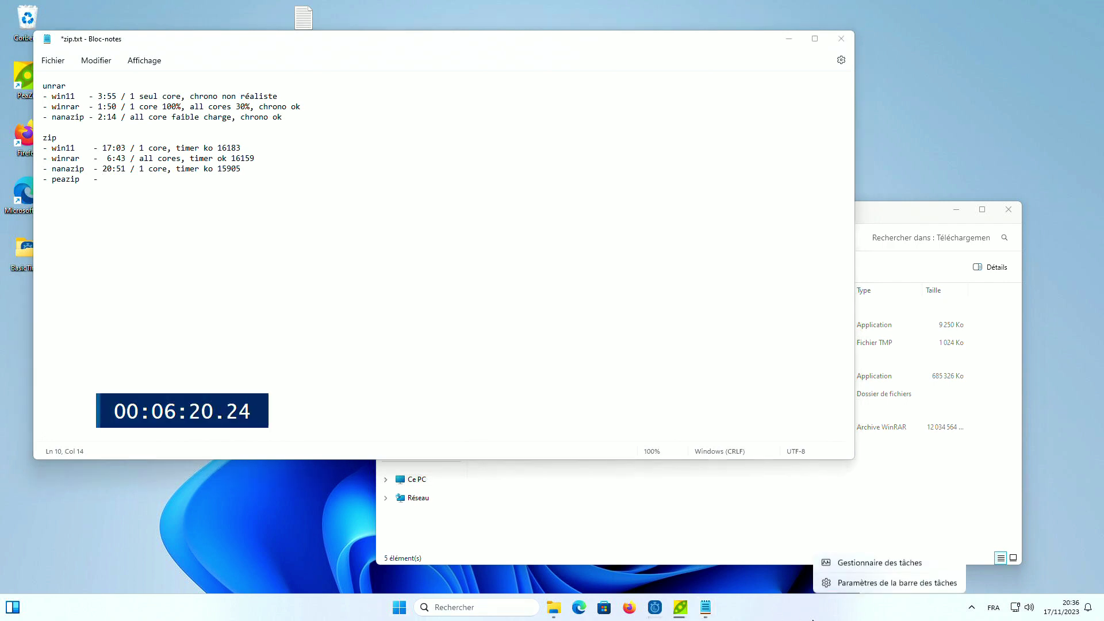
left_click(842, 563)
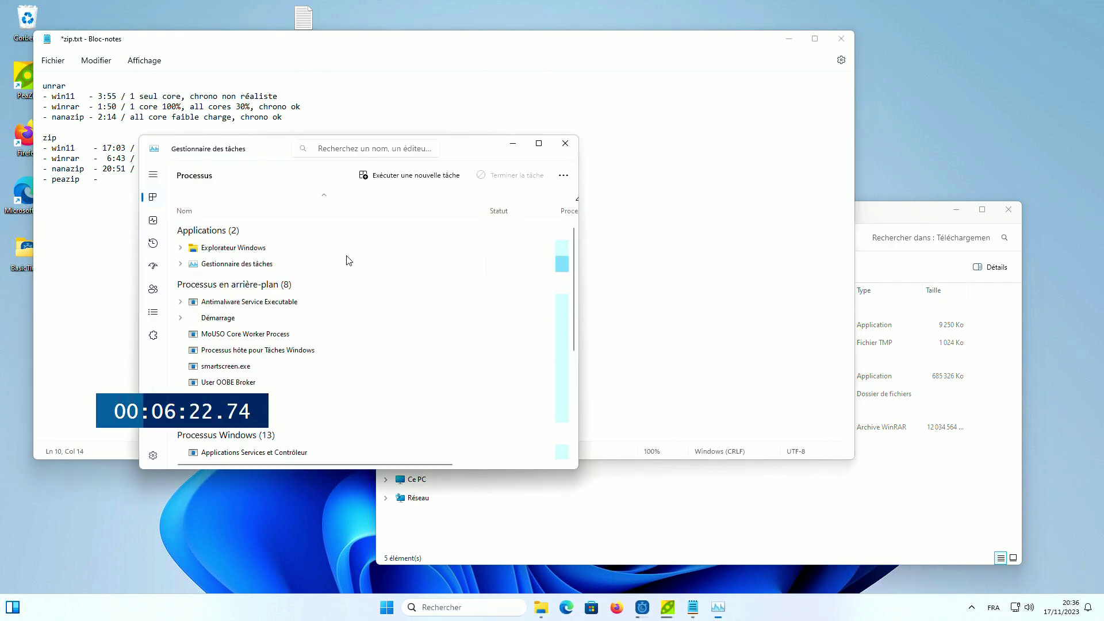
left_click(153, 220)
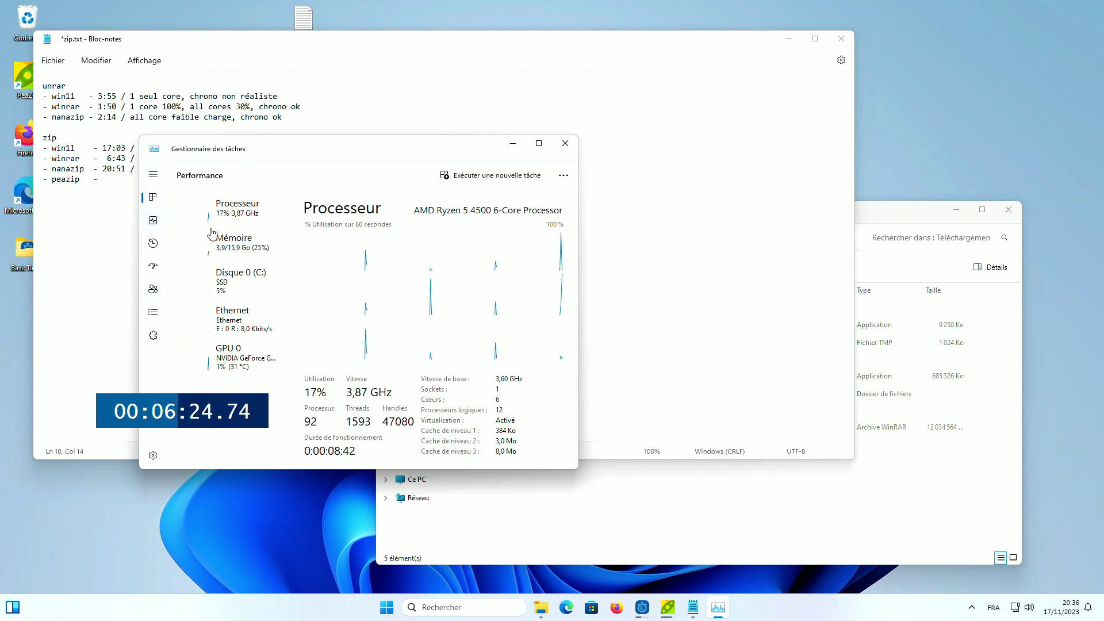
left_click(539, 143)
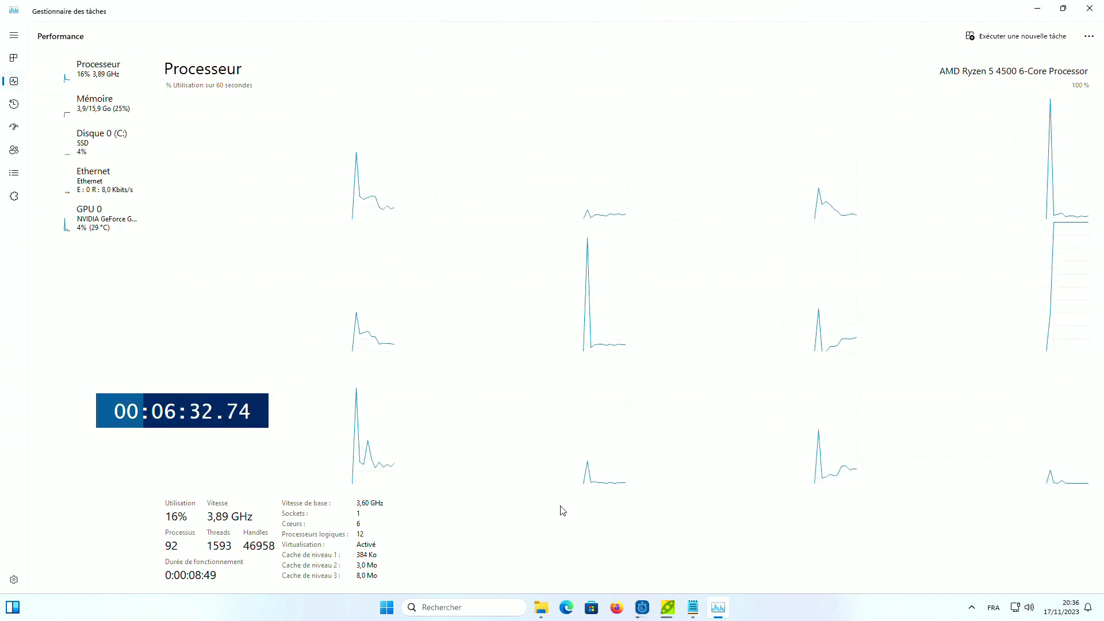
left_click(663, 613)
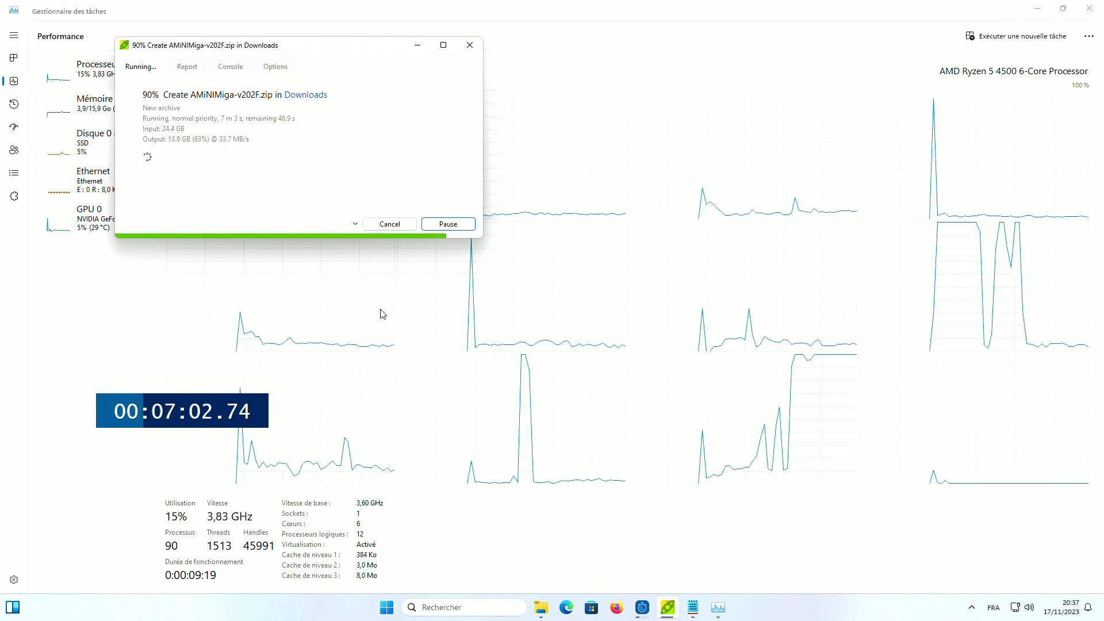
Return to zip.txt, enlarge its text to 180% and save the file with the started peazip line
left_click(693, 608)
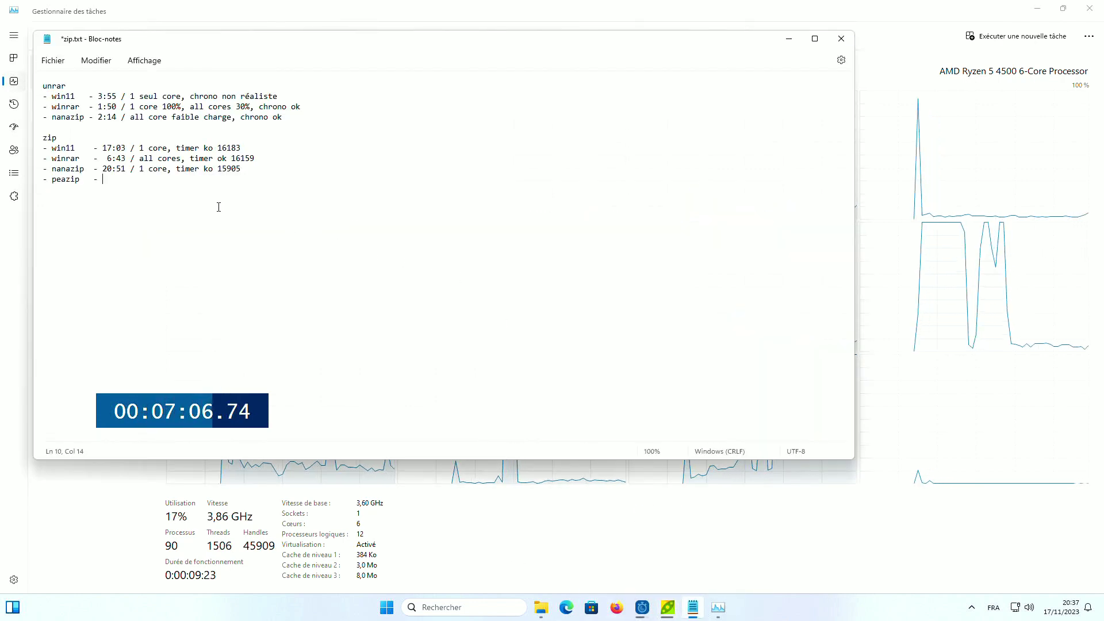
scroll(231, 217, "up", 7)
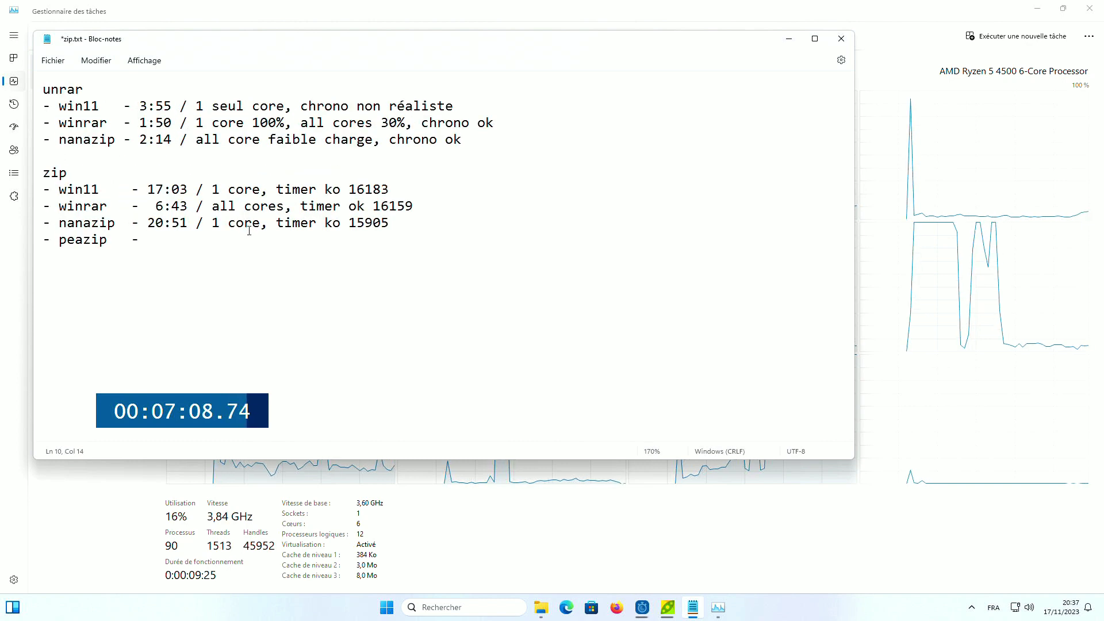
scroll(249, 231, "up", 1)
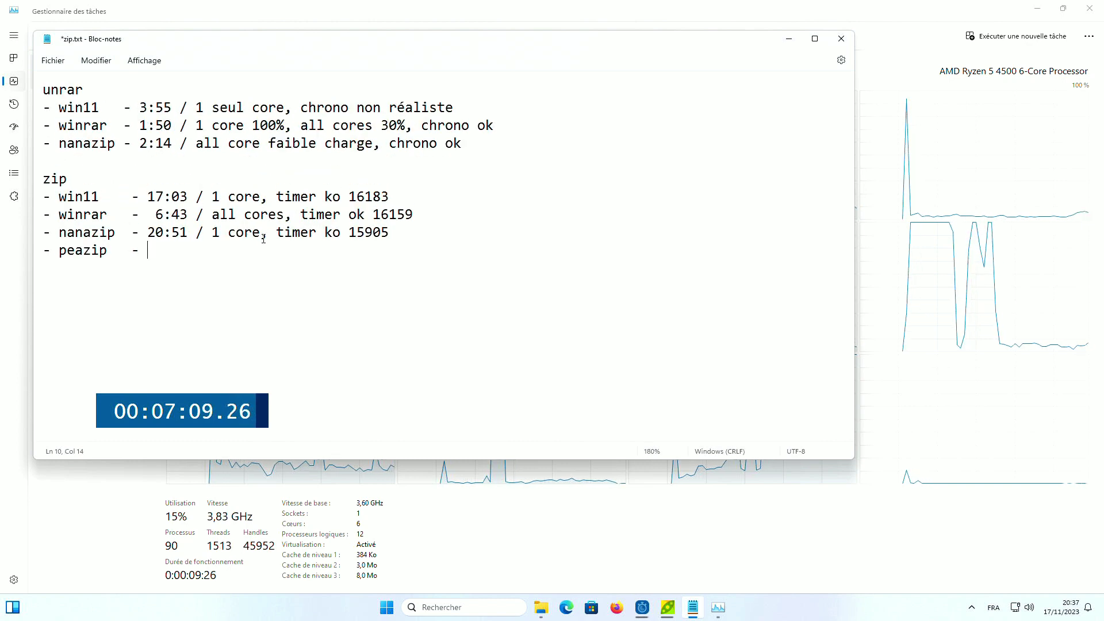
left_click(366, 235)
left_click(375, 253)
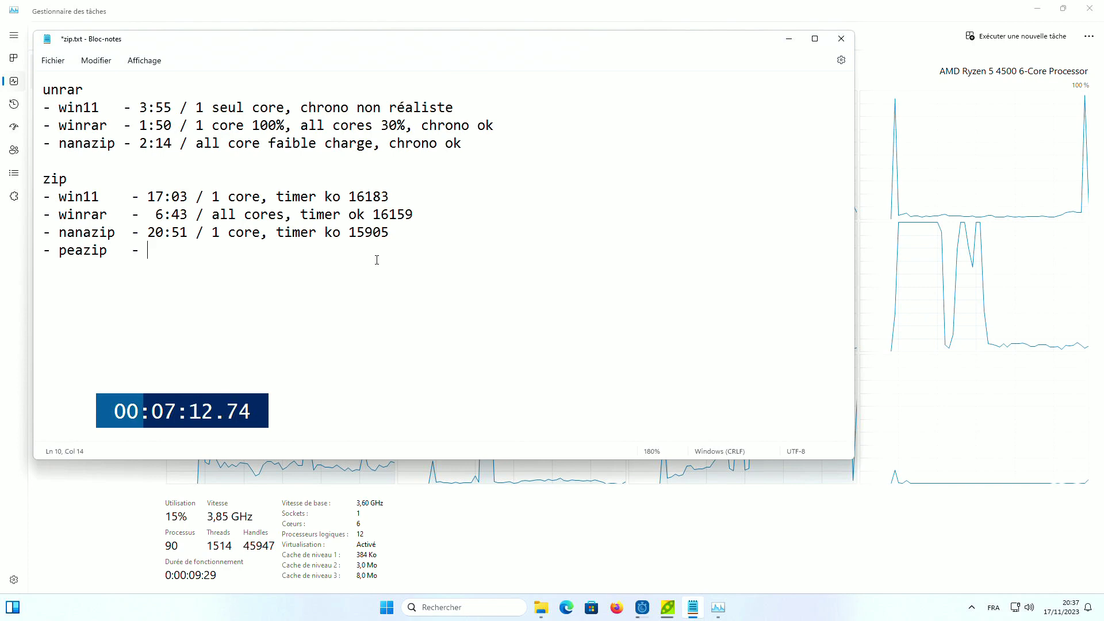
key("ctrl+s")
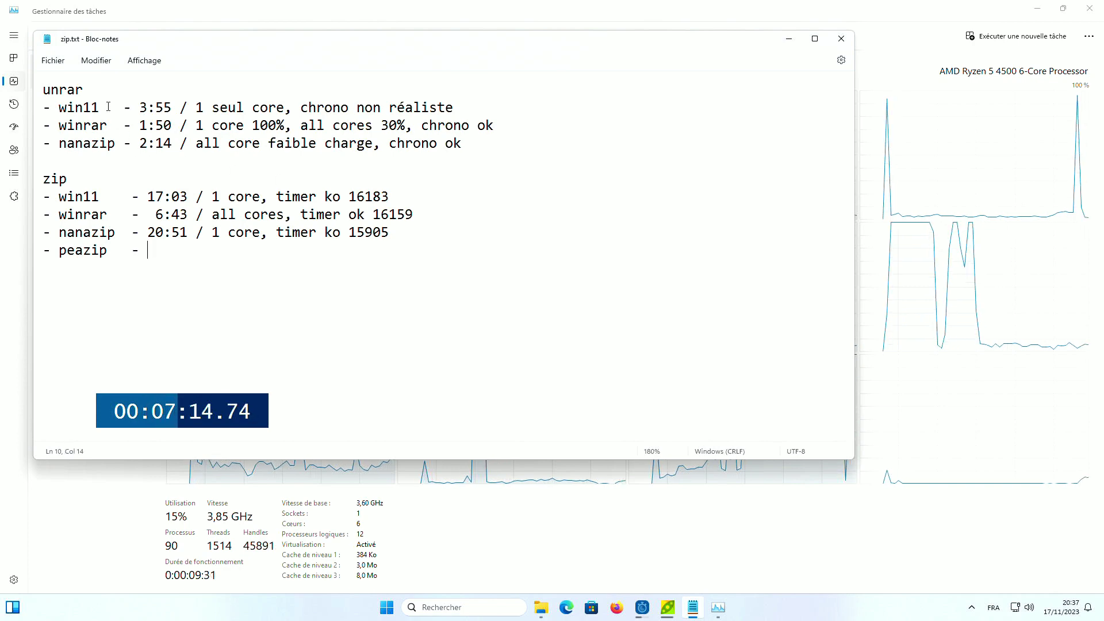
left_click(325, 7)
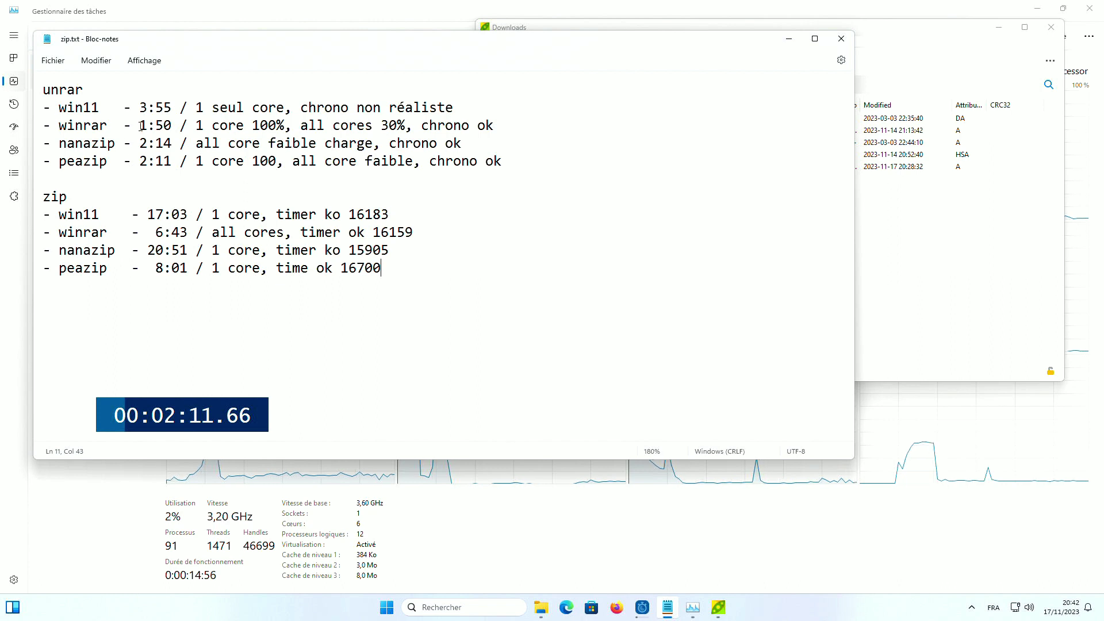
Compare the extraction durations of winrar, nanazip, peazip and win11 under the unrar heading
left_click(172, 125)
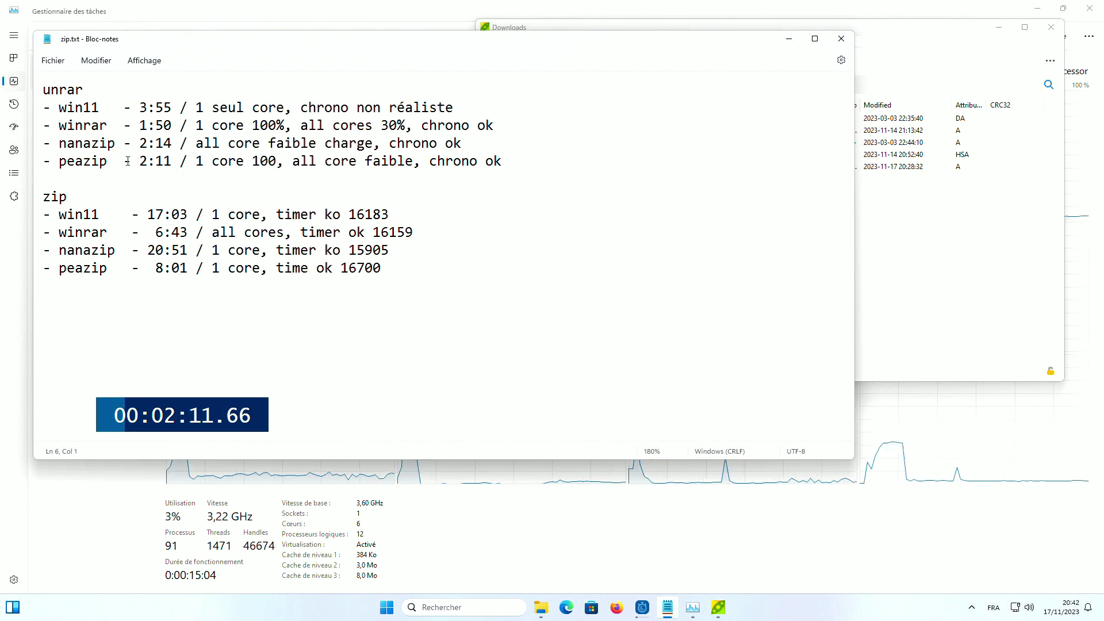
left_click(162, 145)
left_click(486, 159)
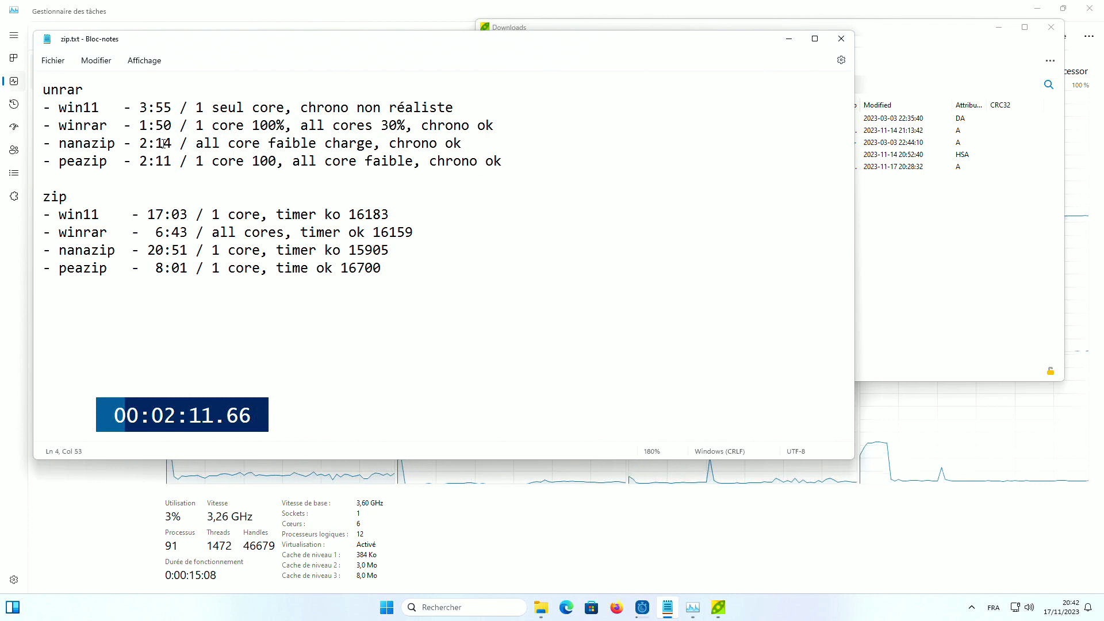
left_click(109, 160)
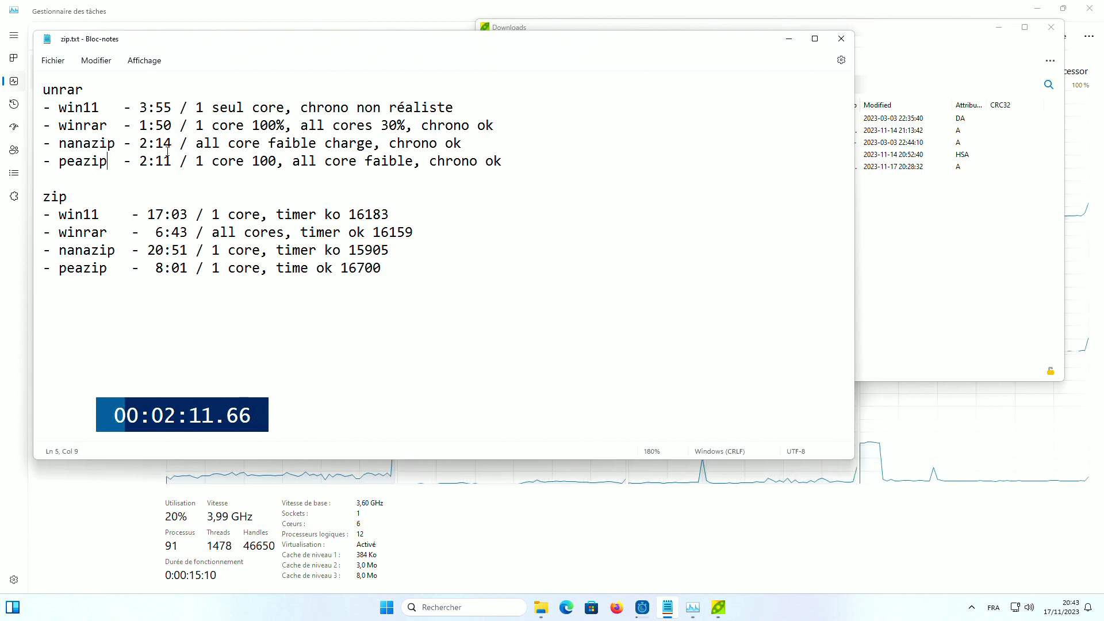
left_click(166, 148)
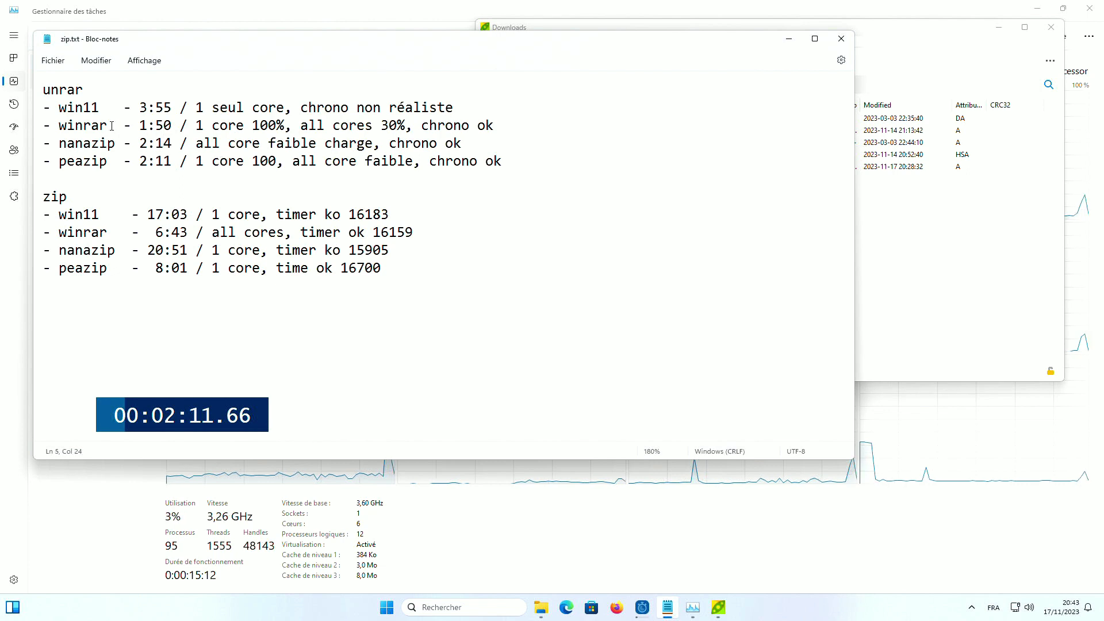
left_click(143, 114)
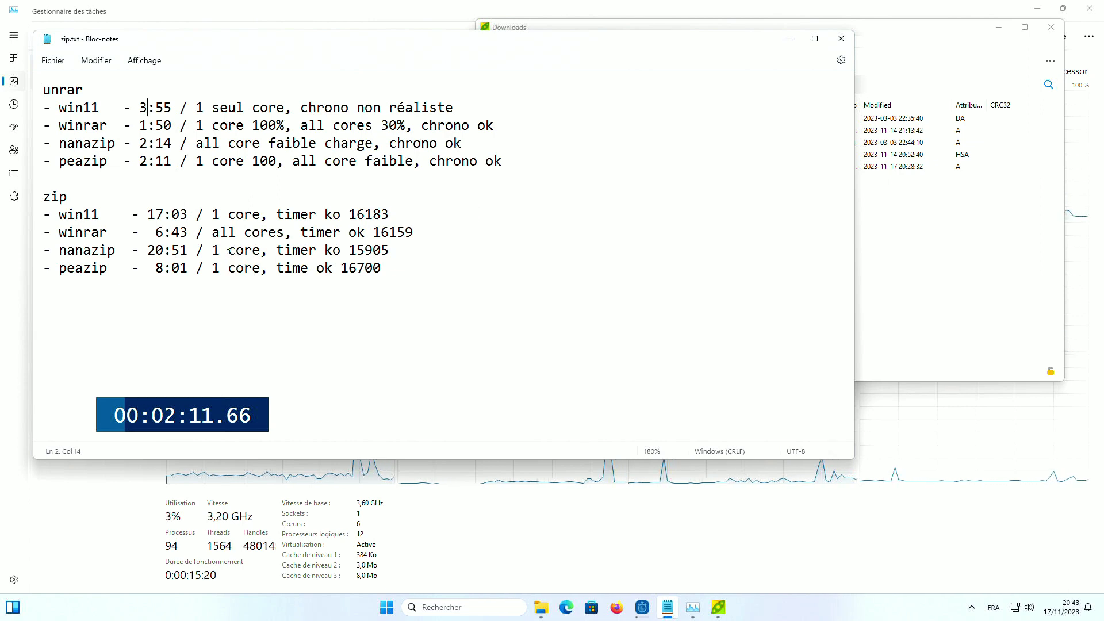
Compare the winrar and peazip lines under the zip heading for duration, core usage and archive size
left_click_drag(155, 233, 420, 236)
left_click(428, 269)
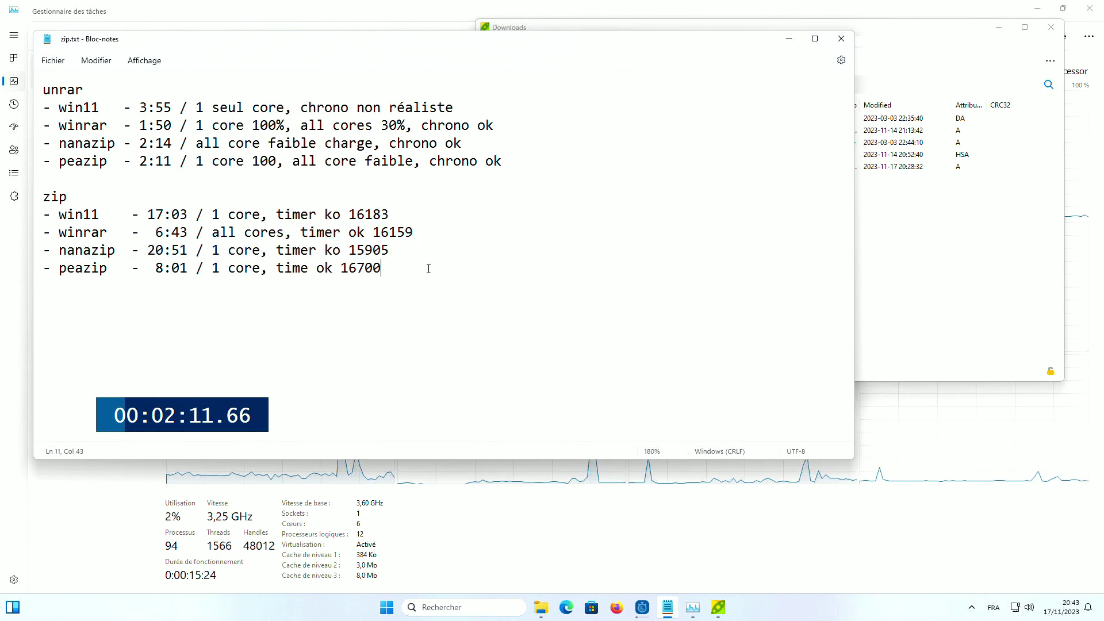
double_click(91, 268)
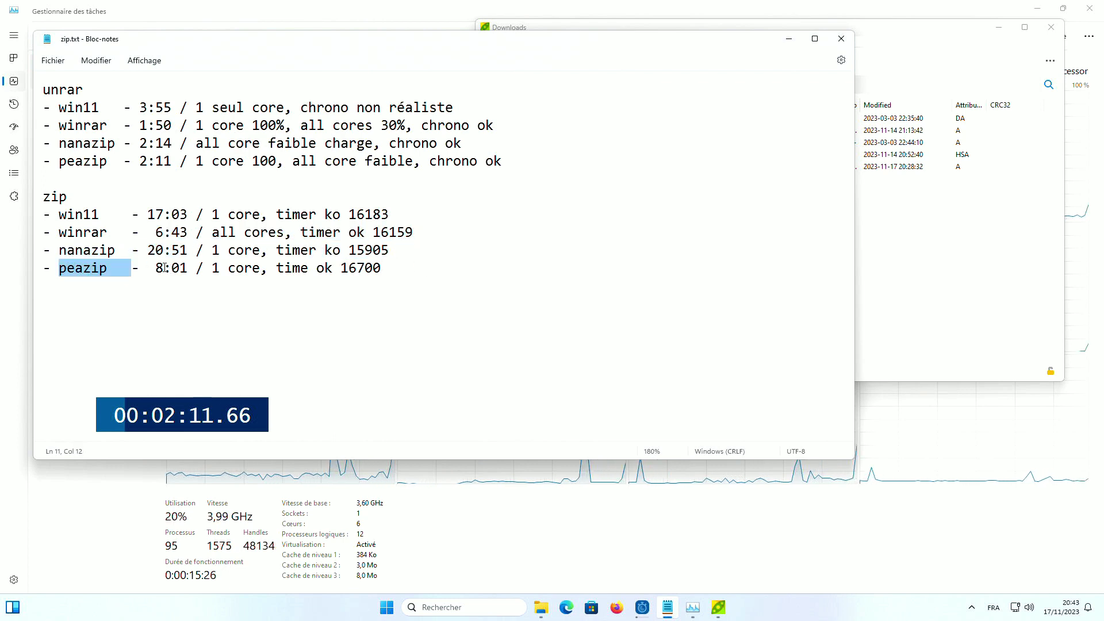
left_click_drag(154, 268, 403, 269)
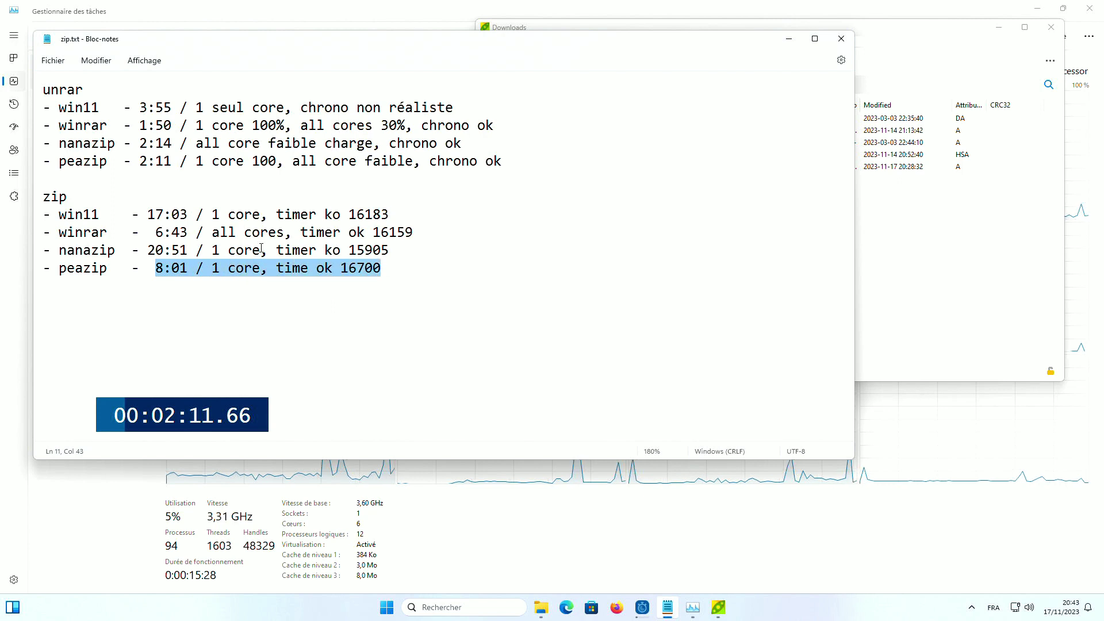
left_click(165, 233)
left_click(374, 269)
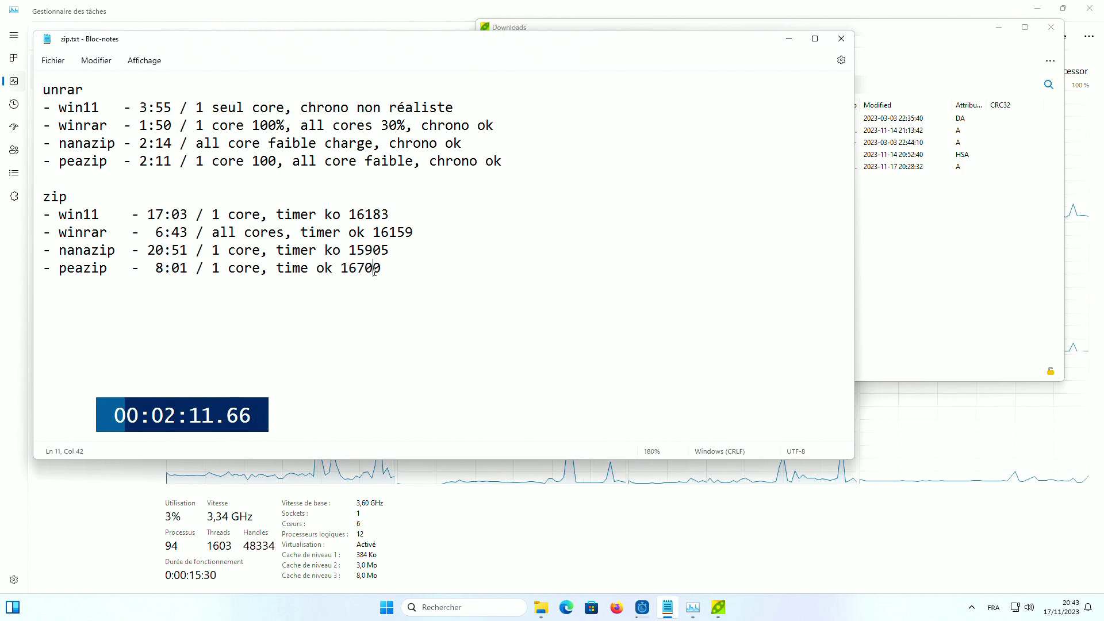
key("Right")
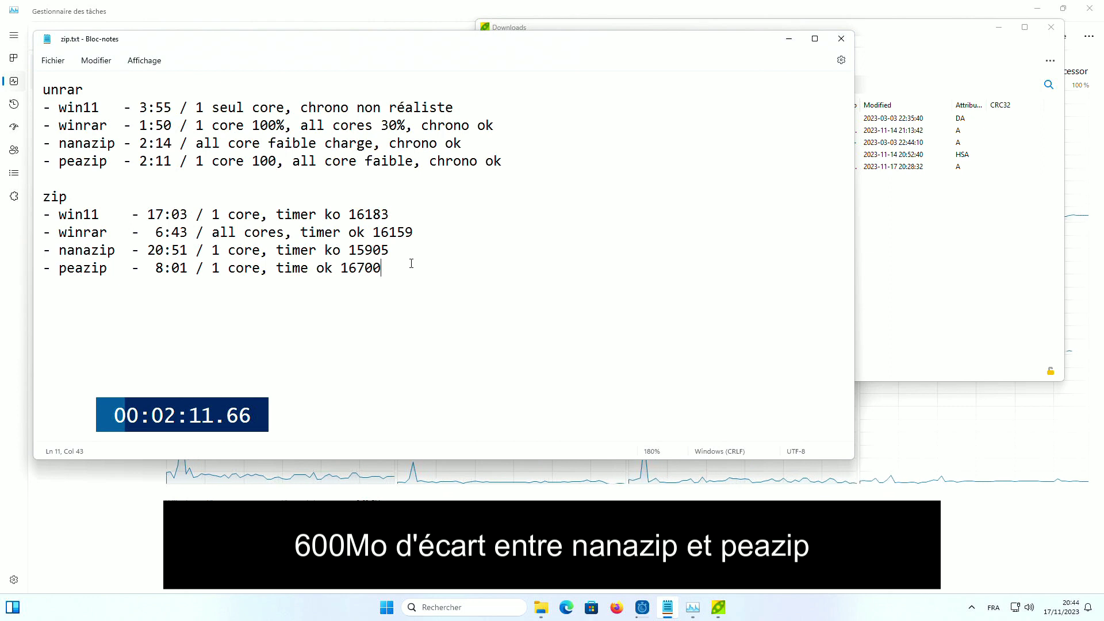
Compare the archive sizes and durations of the nanazip and peazip lines under the zip heading
left_click(413, 257)
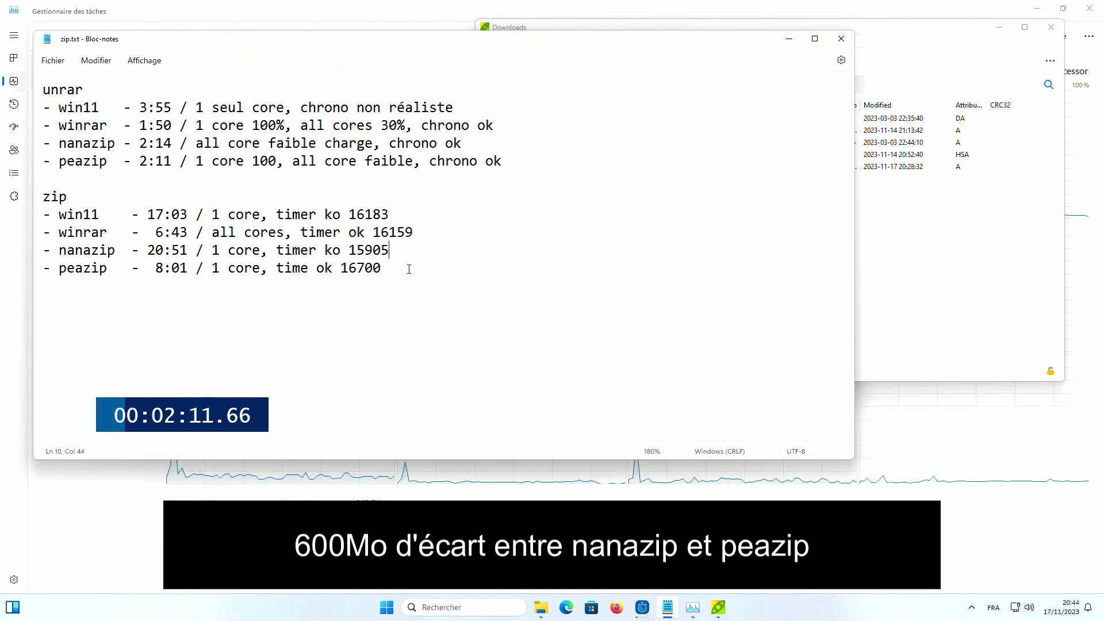
left_click(405, 267)
left_click(407, 254)
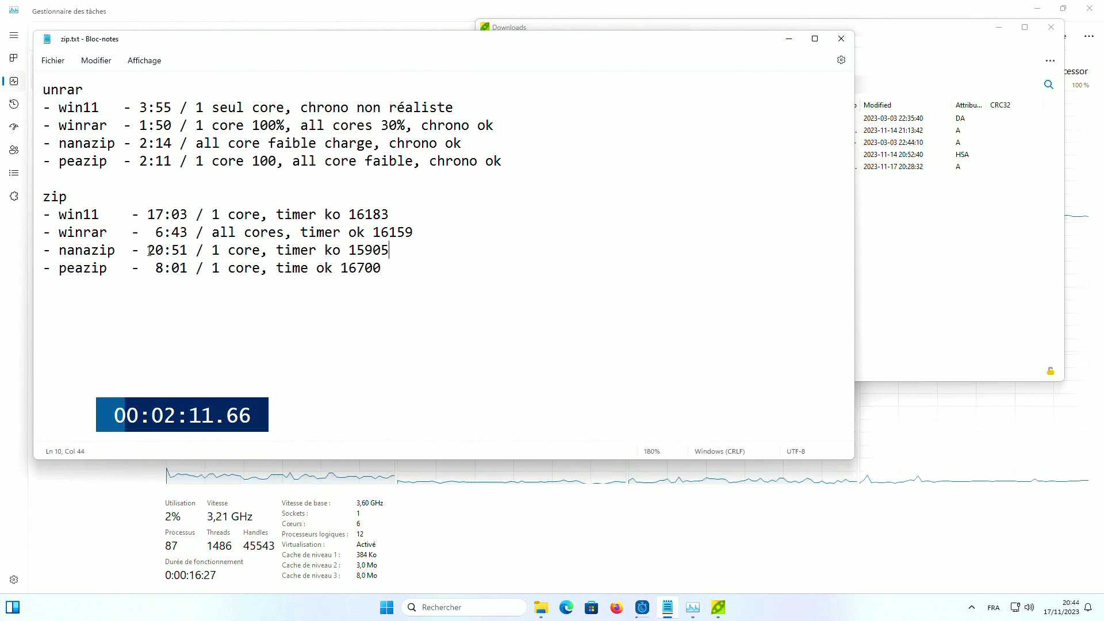
left_click_drag(151, 252, 309, 251)
left_click(209, 268)
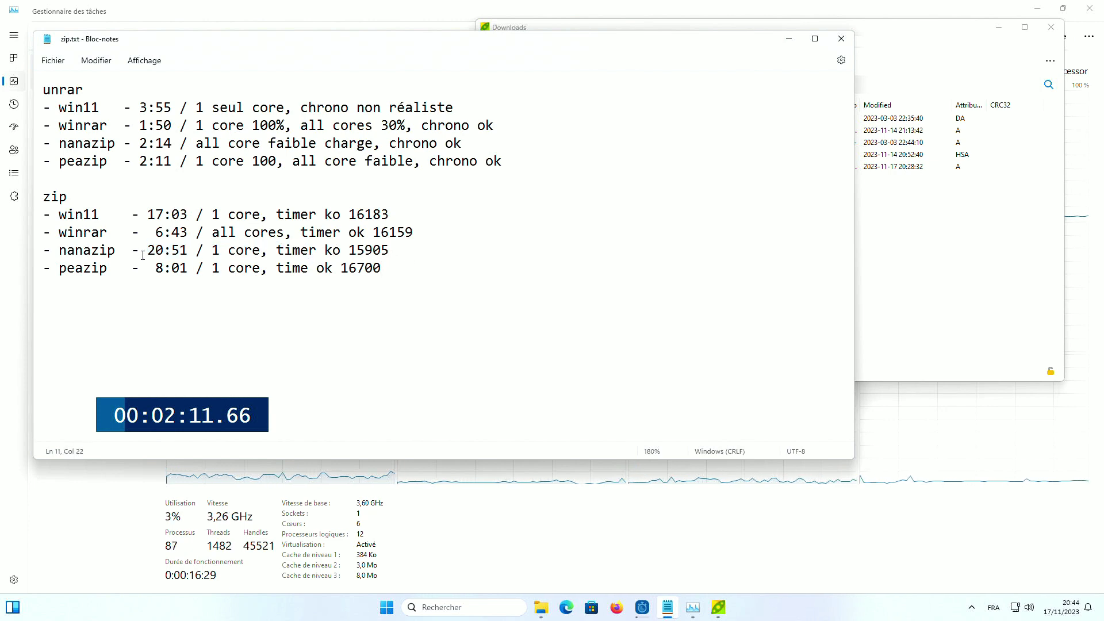
left_click_drag(197, 268, 151, 251)
left_click(385, 268)
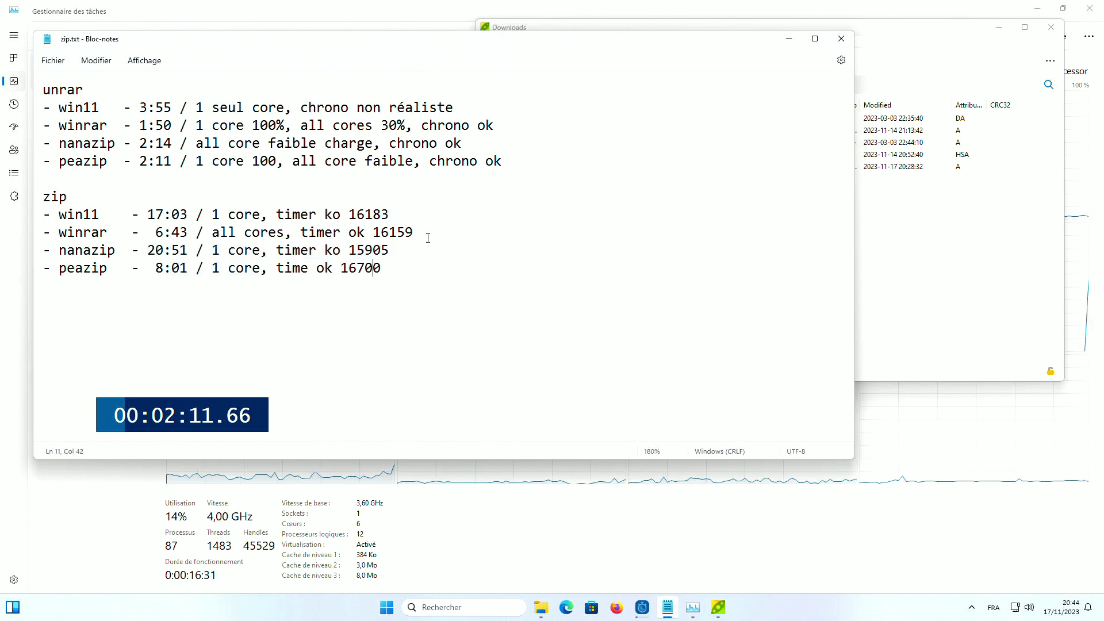
Review the whole winrar line under the zip heading, its duration in particular, against the nanazip and peazip lines
left_click_drag(428, 235, 40, 233)
left_click(187, 247)
left_click_drag(155, 233, 188, 232)
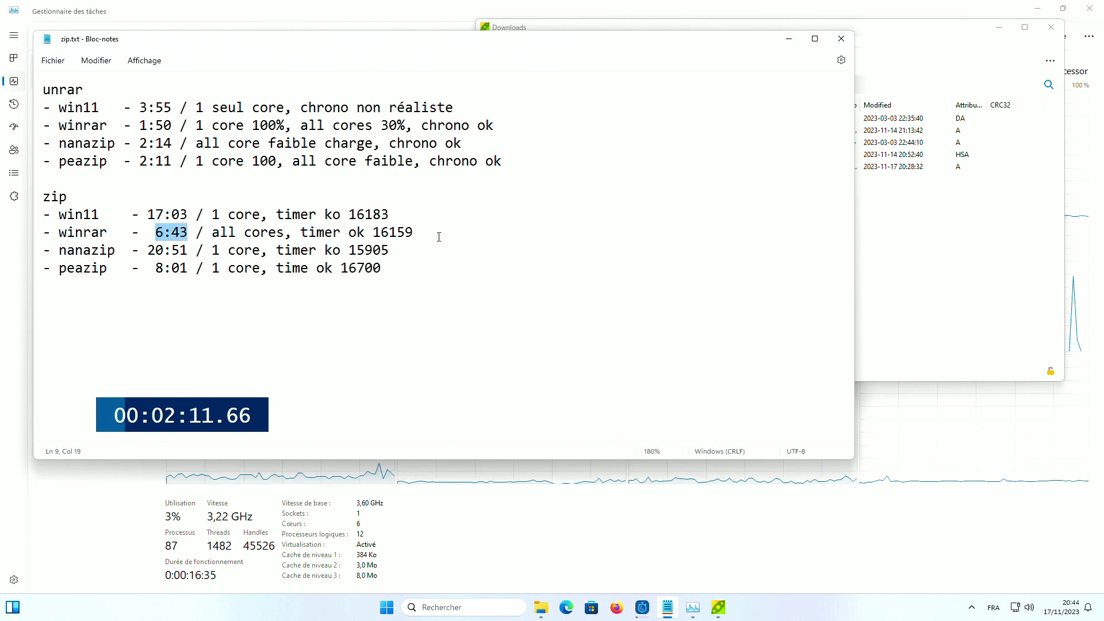
left_click_drag(441, 236, 74, 233)
left_click(418, 243)
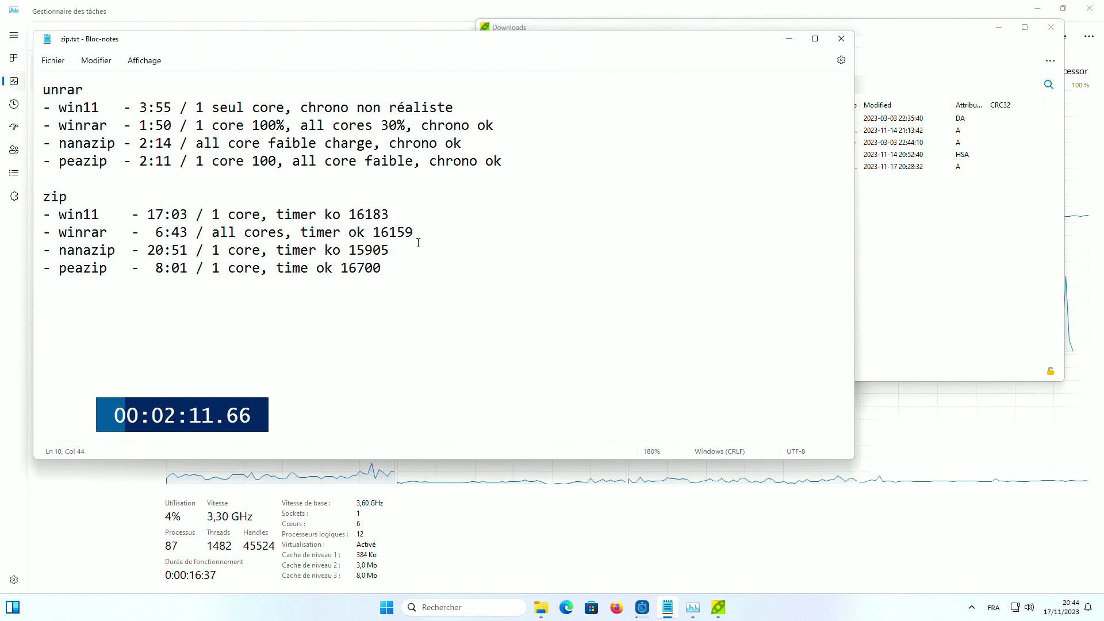
left_click_drag(424, 238, 41, 233)
left_click(330, 267)
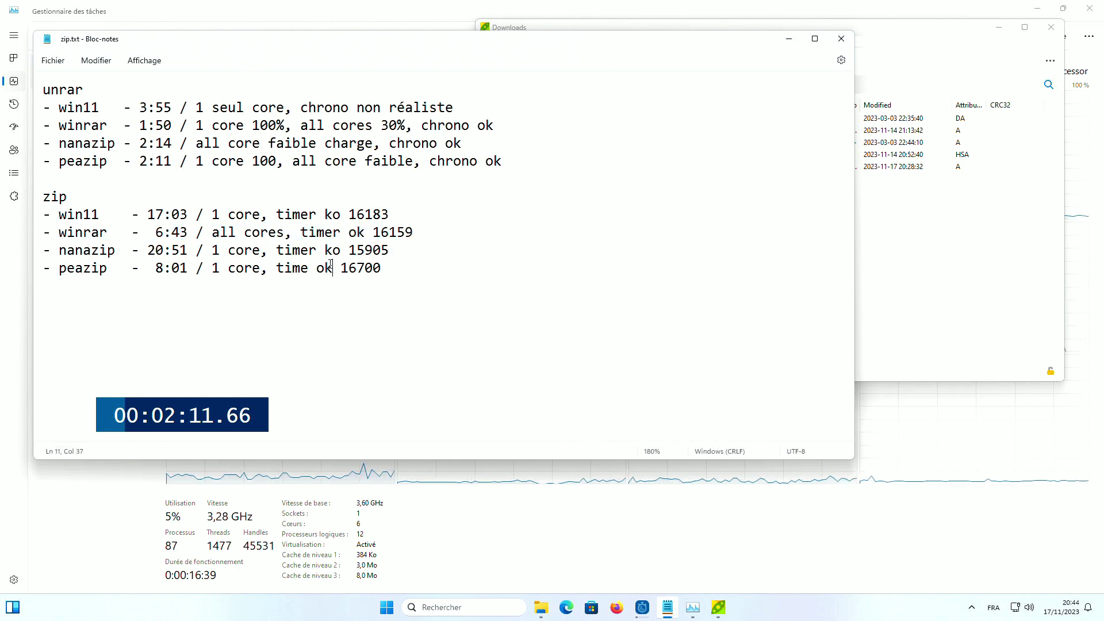
left_click(414, 234)
left_click_drag(55, 232, 415, 234)
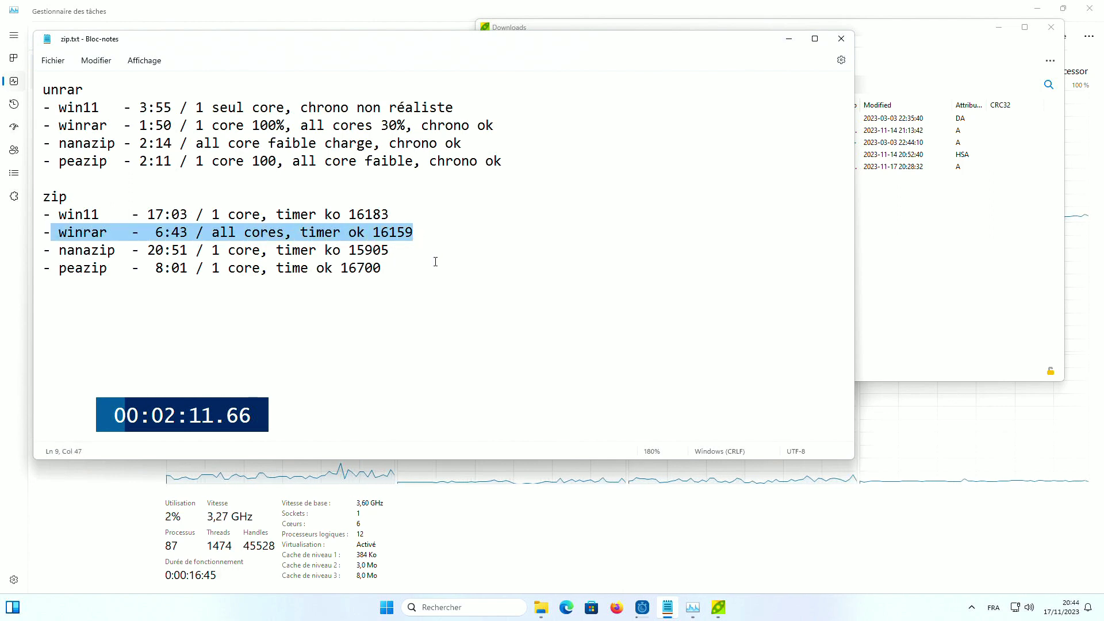
left_click(382, 271)
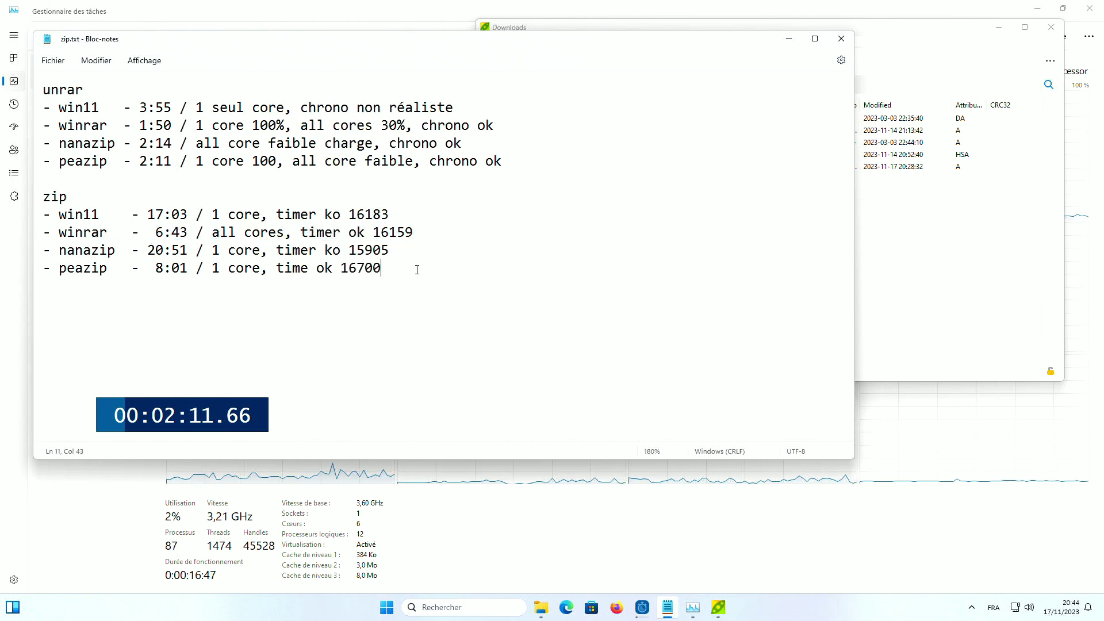